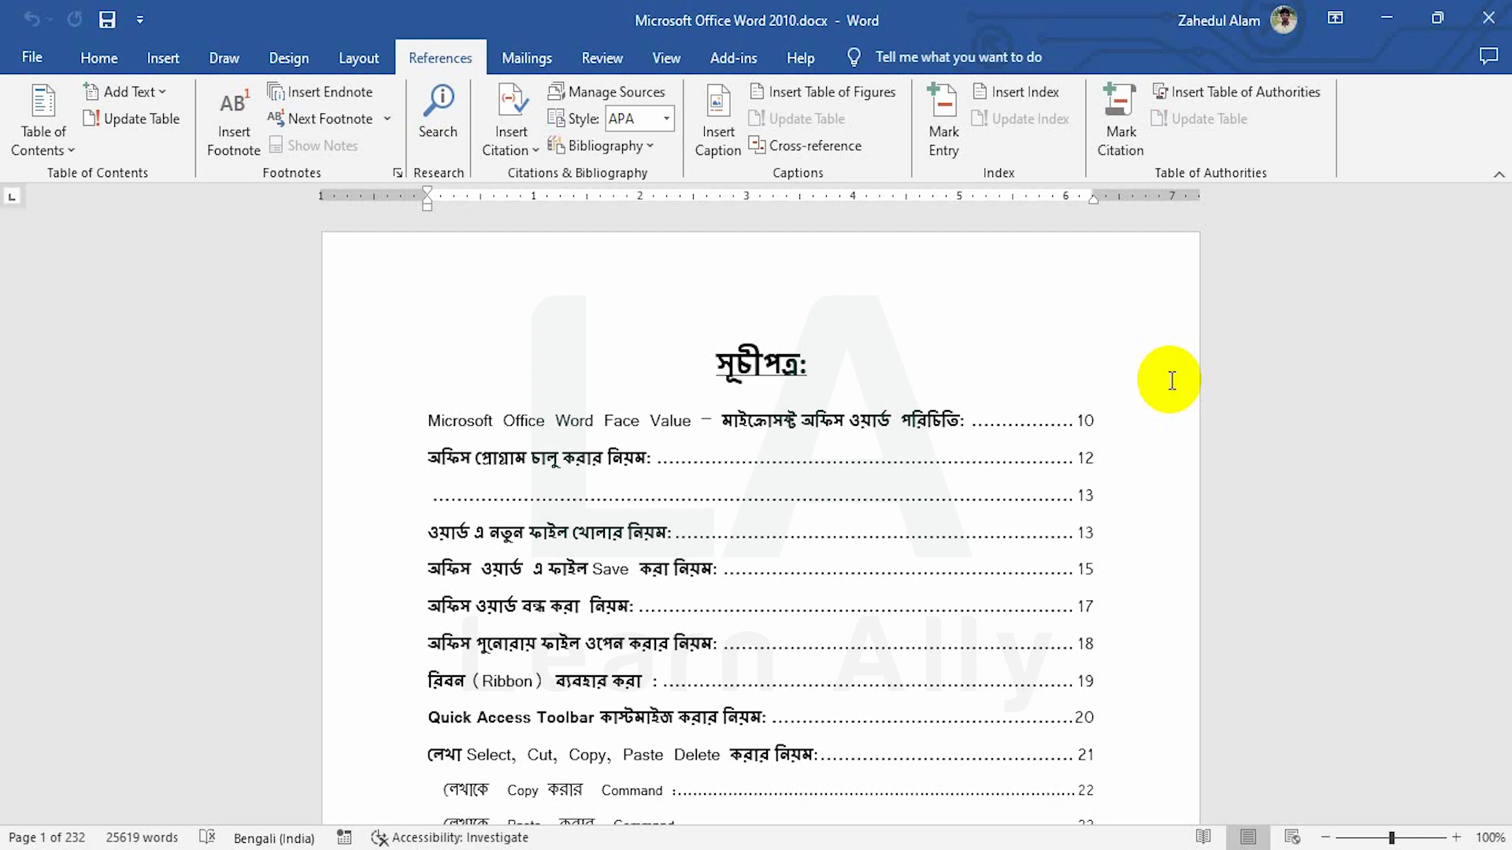
Step: Follow the table of contents link for "Table তৈরির নিয়ম" to its section and view the text there
{"action": "scroll", "coordinate": [728, 472], "scroll_direction": "down", "scroll_amount": 2}
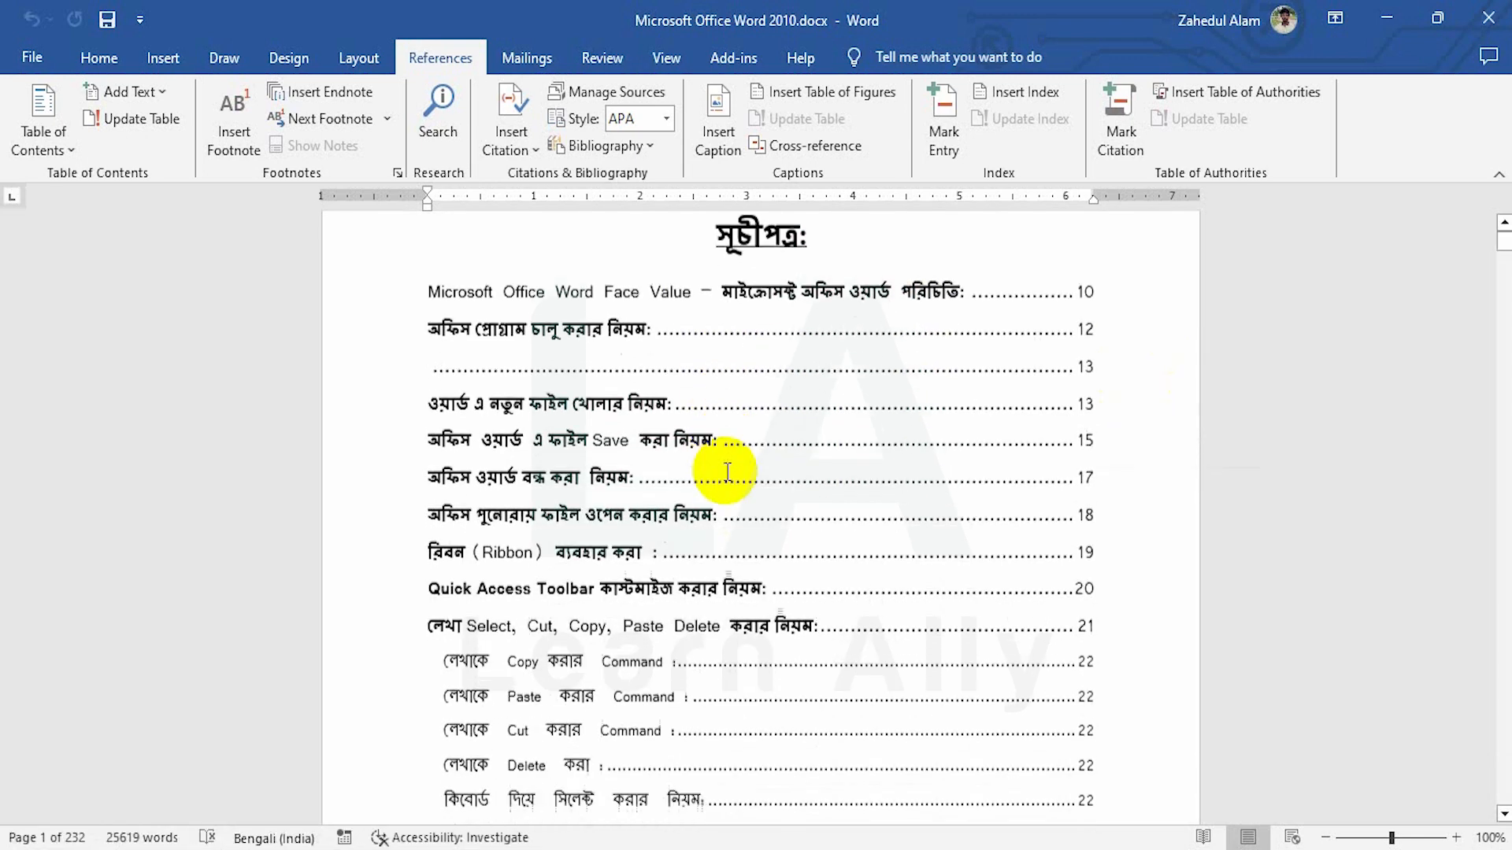
{"action": "scroll", "coordinate": [727, 472], "scroll_direction": "down", "scroll_amount": 2}
{"action": "scroll", "coordinate": [726, 465], "scroll_direction": "up", "scroll_amount": 4}
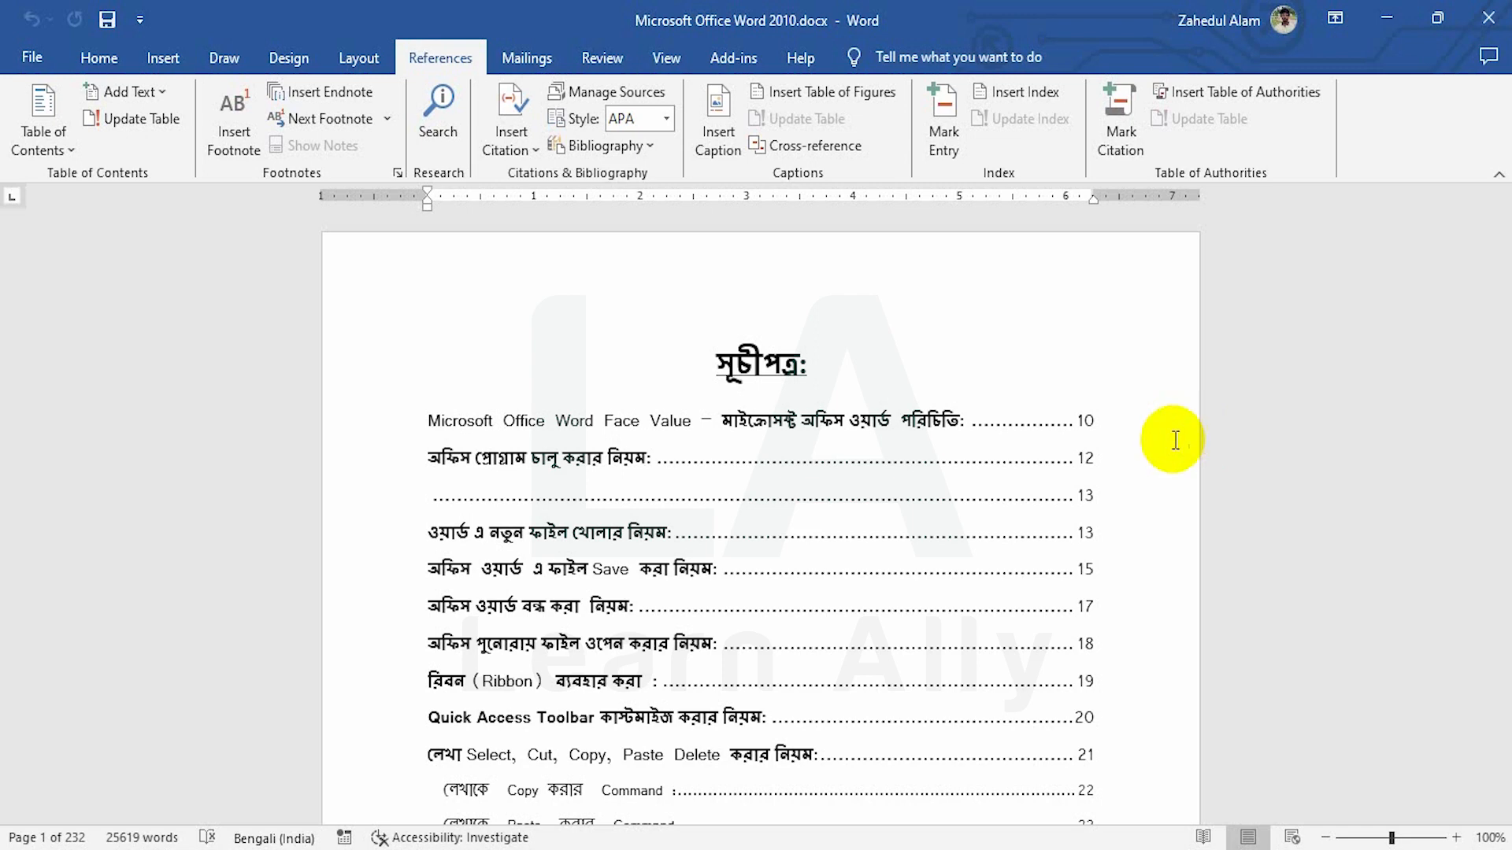
{"action": "left_click", "coordinate": [622, 569]}
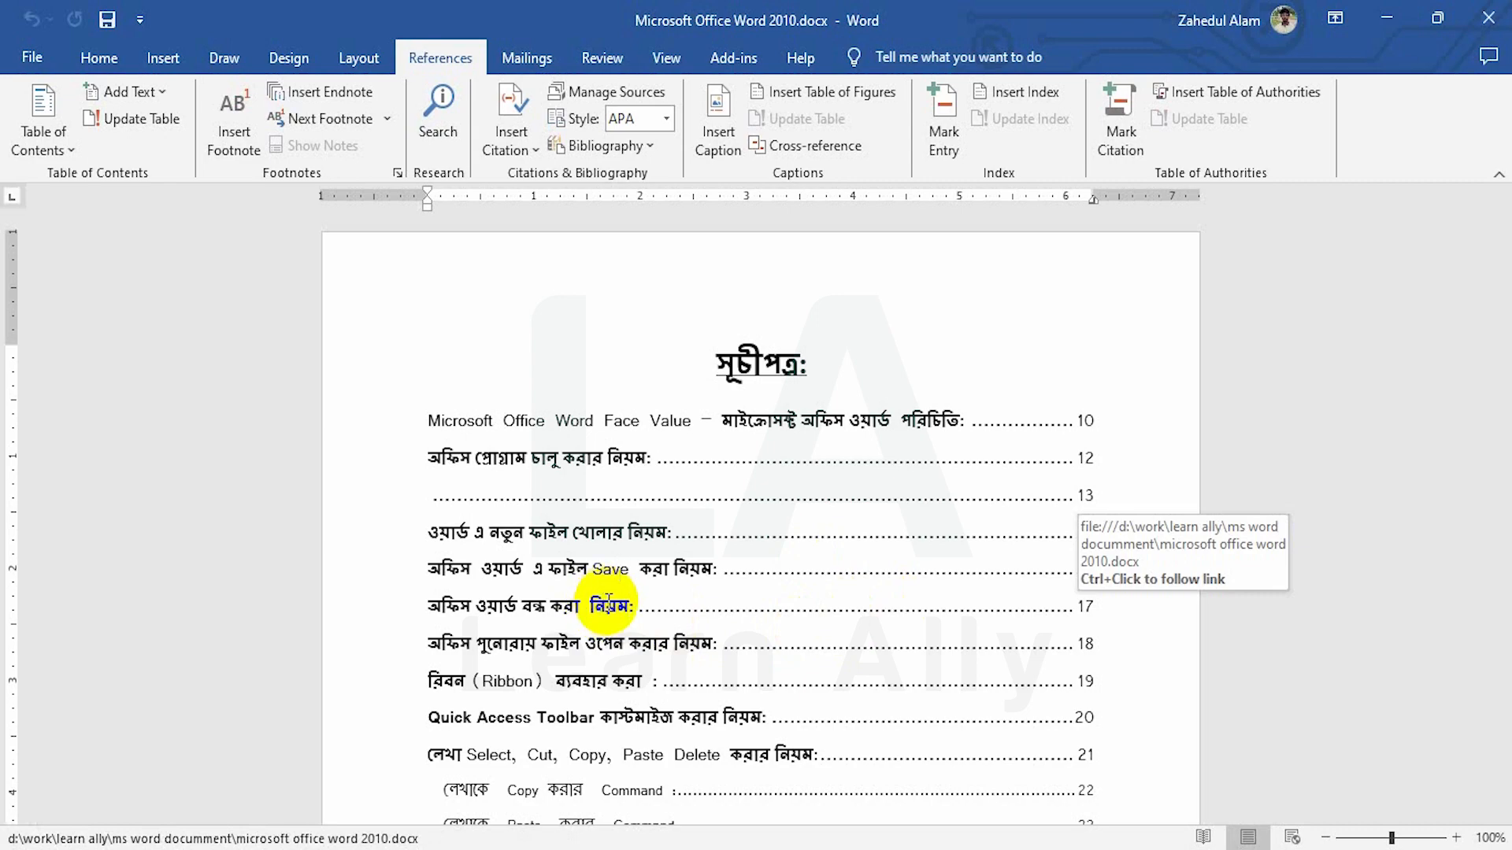
{"action": "scroll", "coordinate": [614, 598], "scroll_direction": "down", "scroll_amount": 5}
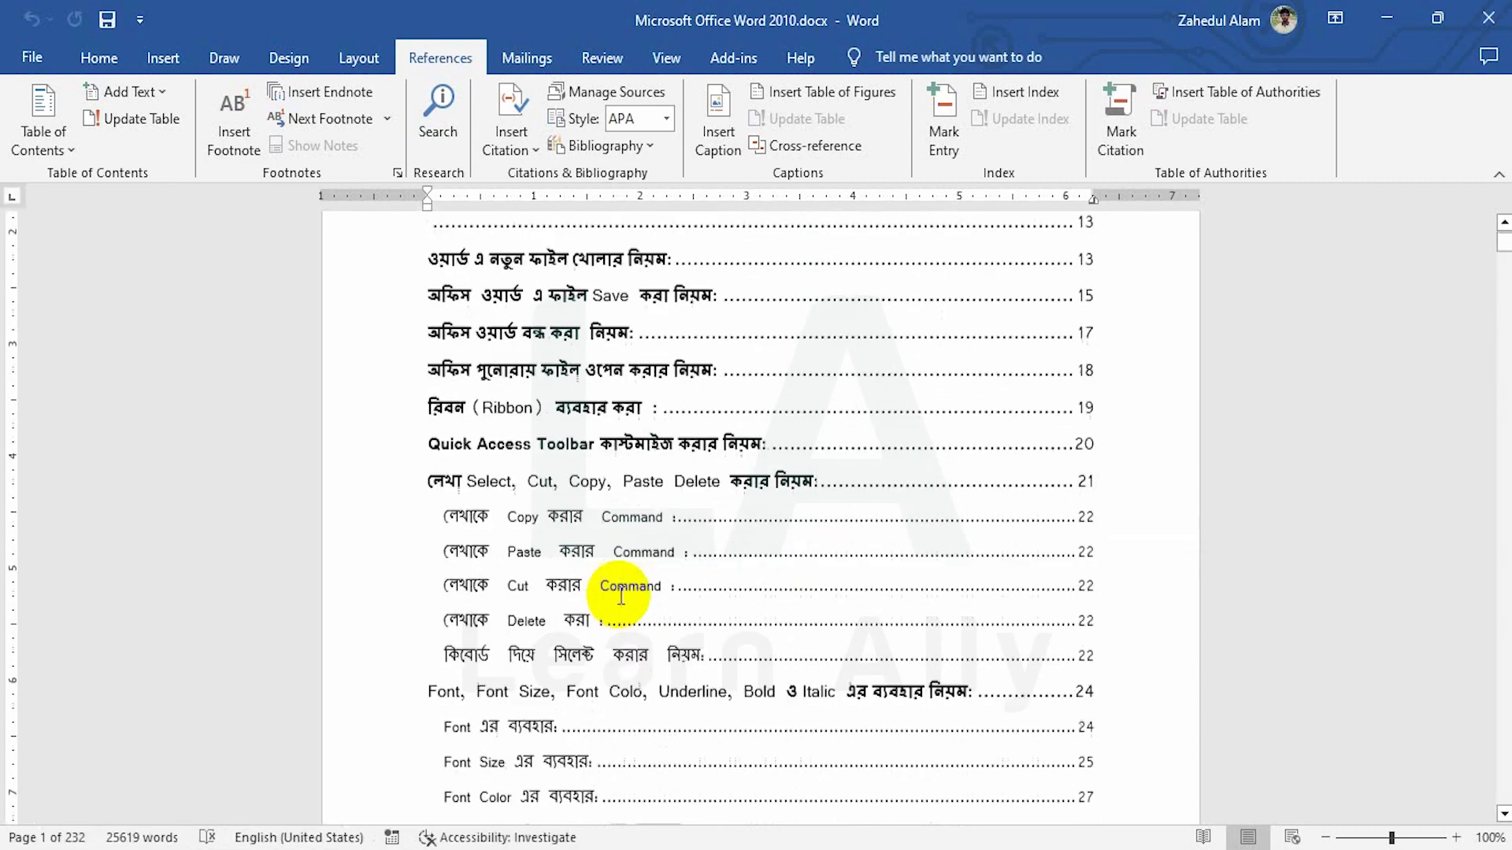
{"action": "scroll", "coordinate": [622, 597], "scroll_direction": "down", "scroll_amount": 20}
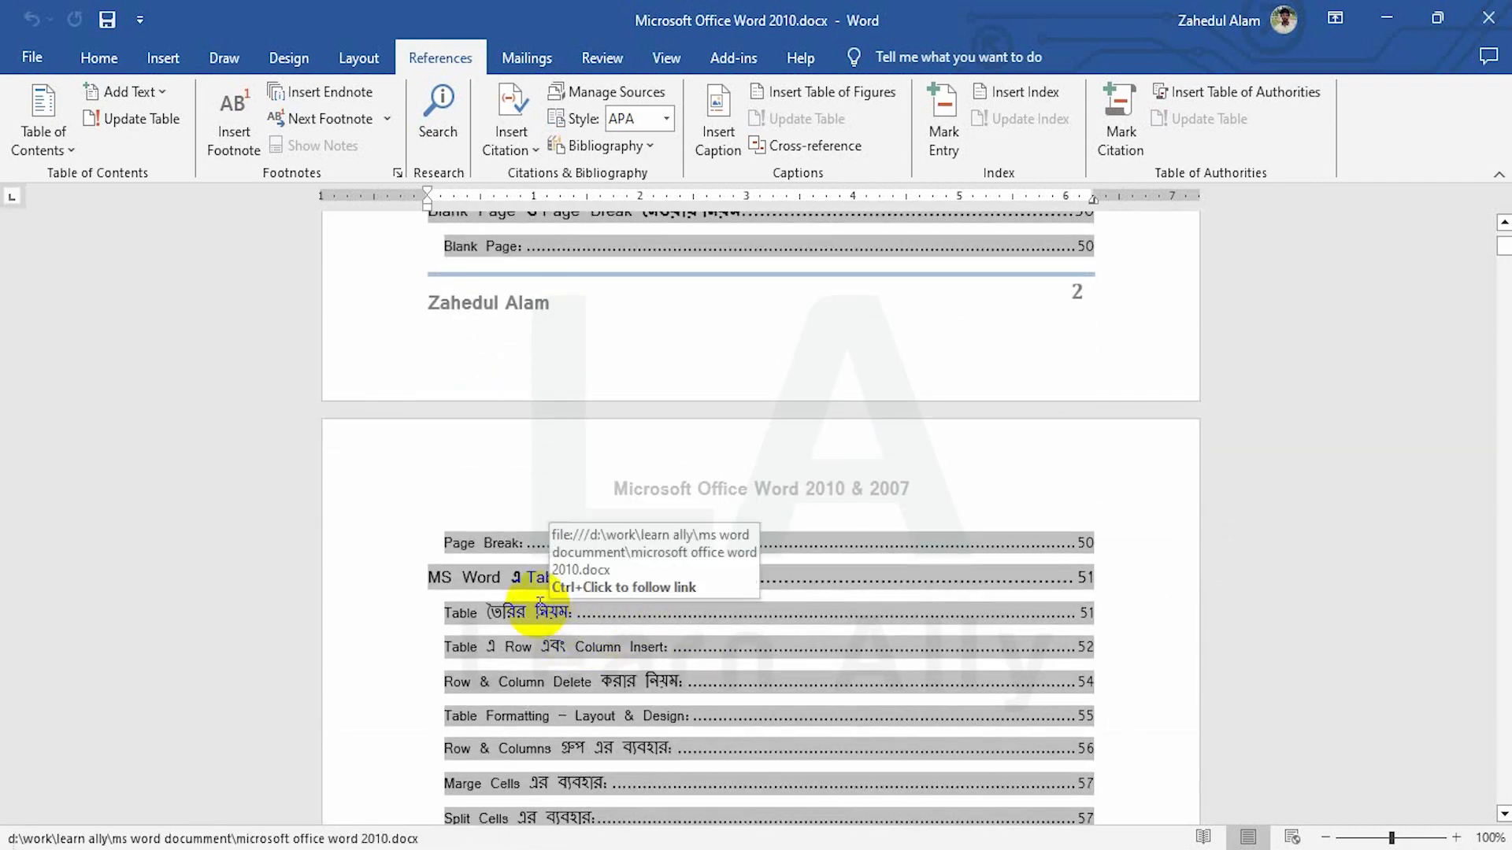
{"action": "left_click", "coordinate": [540, 604], "text": "ctrl"}
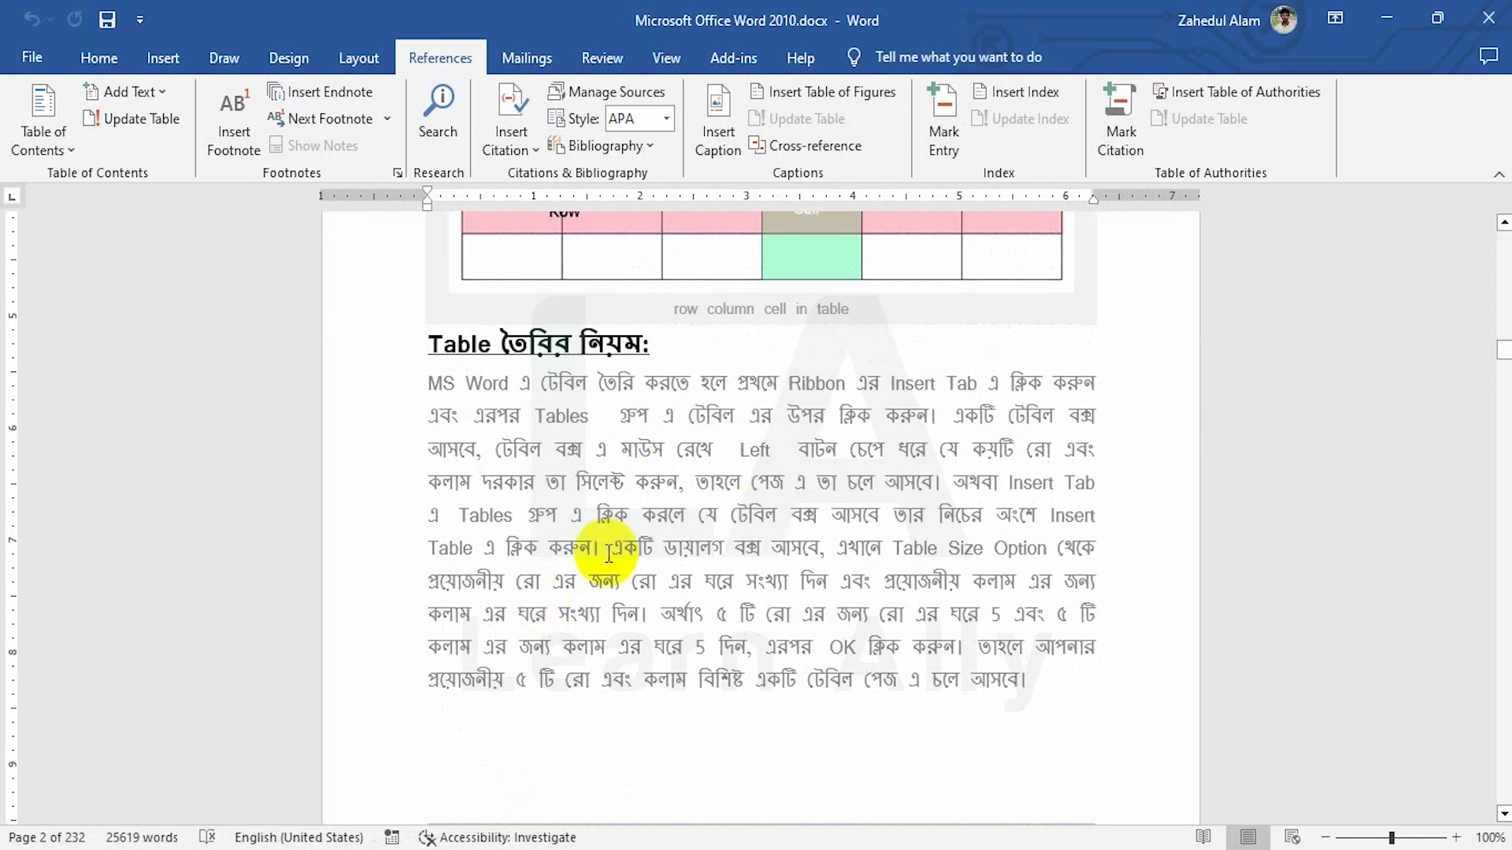
{"action": "scroll", "coordinate": [590, 622], "scroll_direction": "down", "scroll_amount": 3}
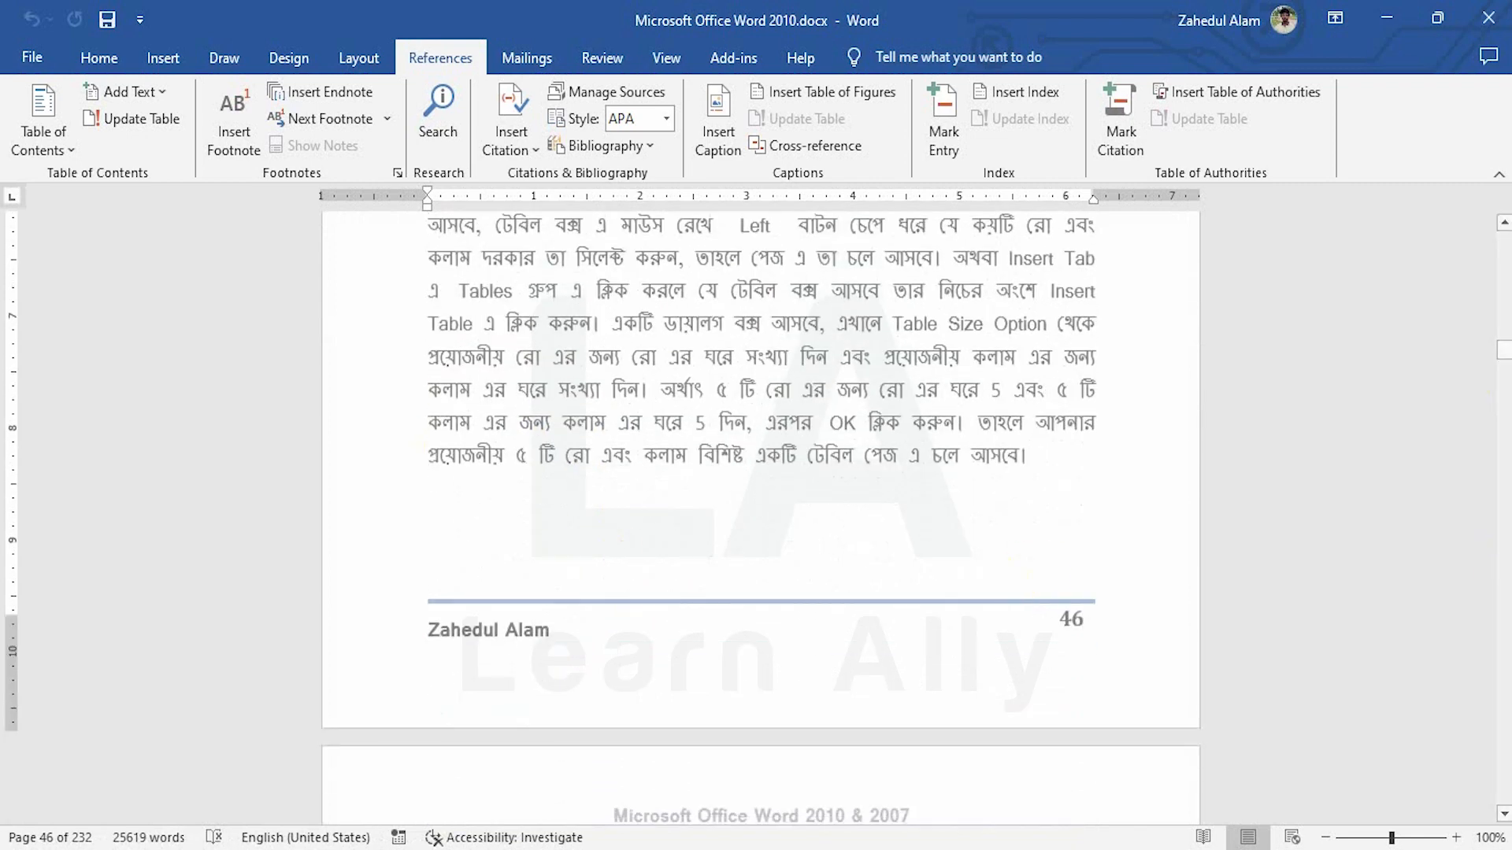
Step: Return to the table of contents and follow the "Ruler – Scale এর ব্যবহার নিয়ম" link to view its section
{"action": "left_click_drag", "start_coordinate": [1503, 347], "coordinate": [1505, 193]}
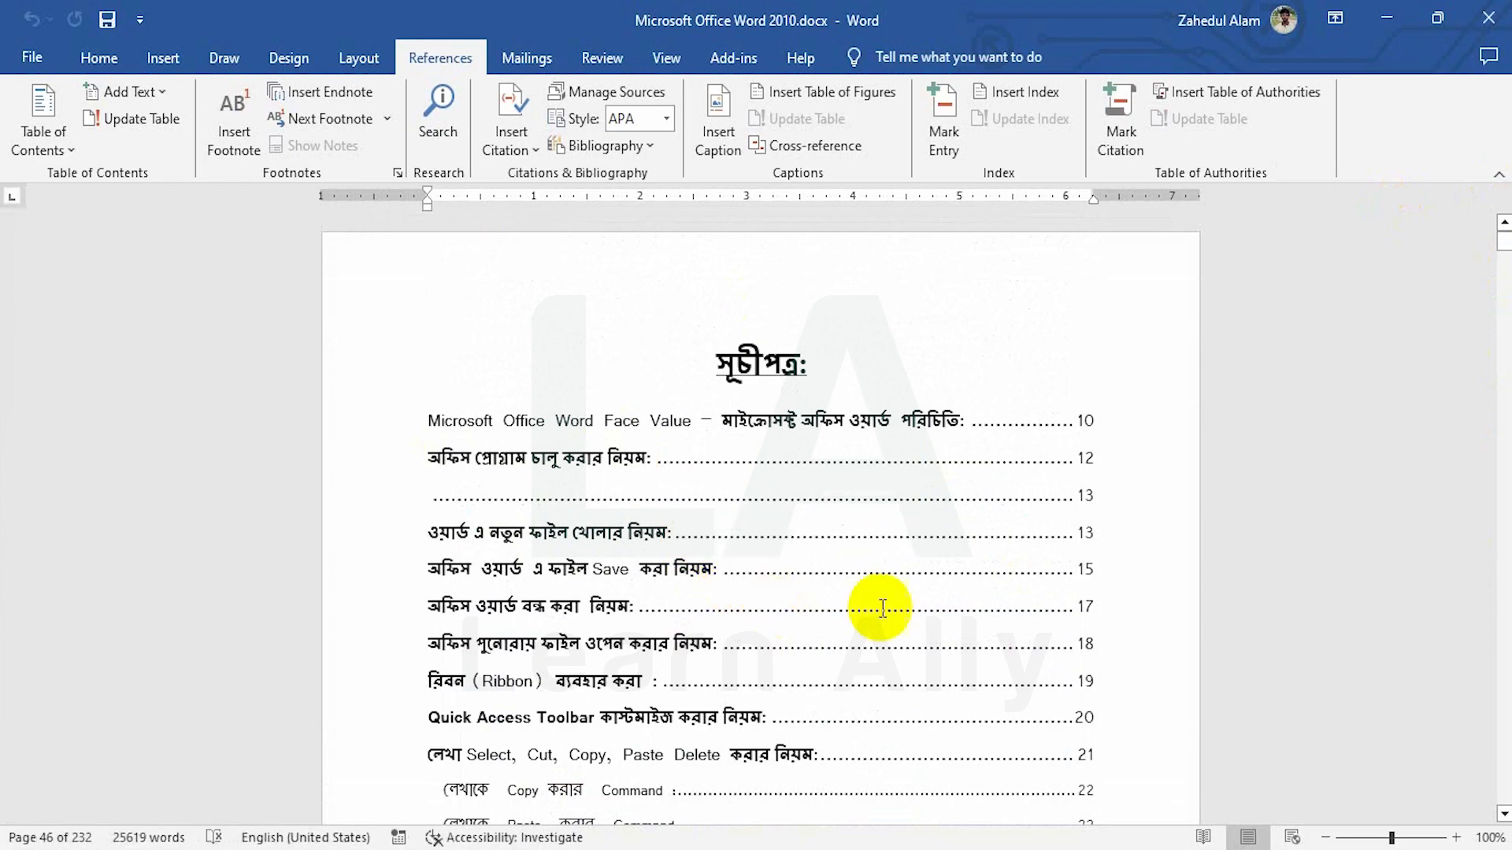
{"action": "scroll", "coordinate": [878, 608], "scroll_direction": "down", "scroll_amount": 10}
{"action": "scroll", "coordinate": [883, 607], "scroll_direction": "down", "scroll_amount": 20}
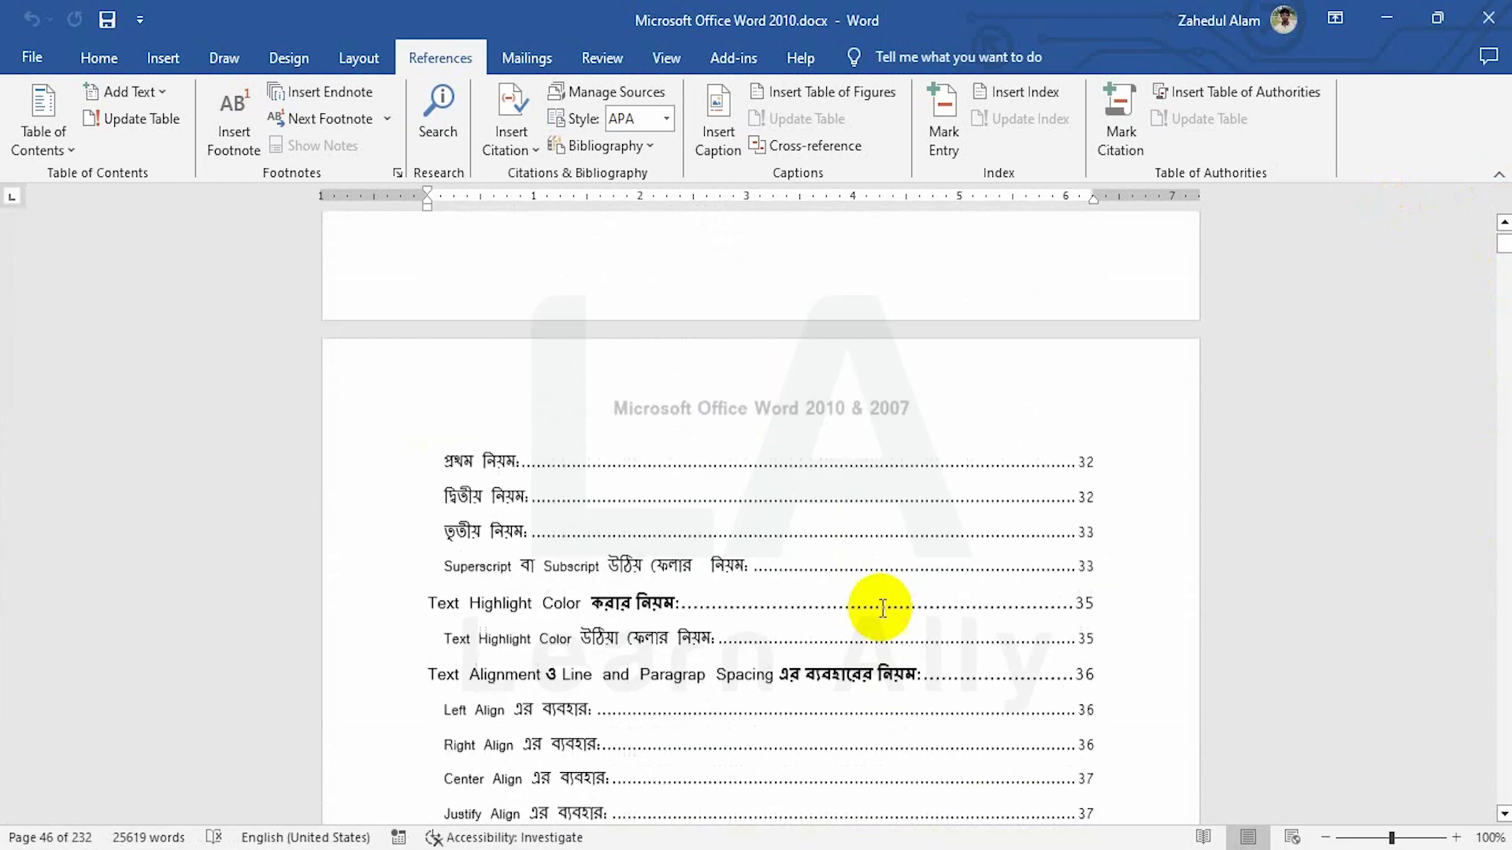
{"action": "scroll", "coordinate": [883, 608], "scroll_direction": "down", "scroll_amount": 20}
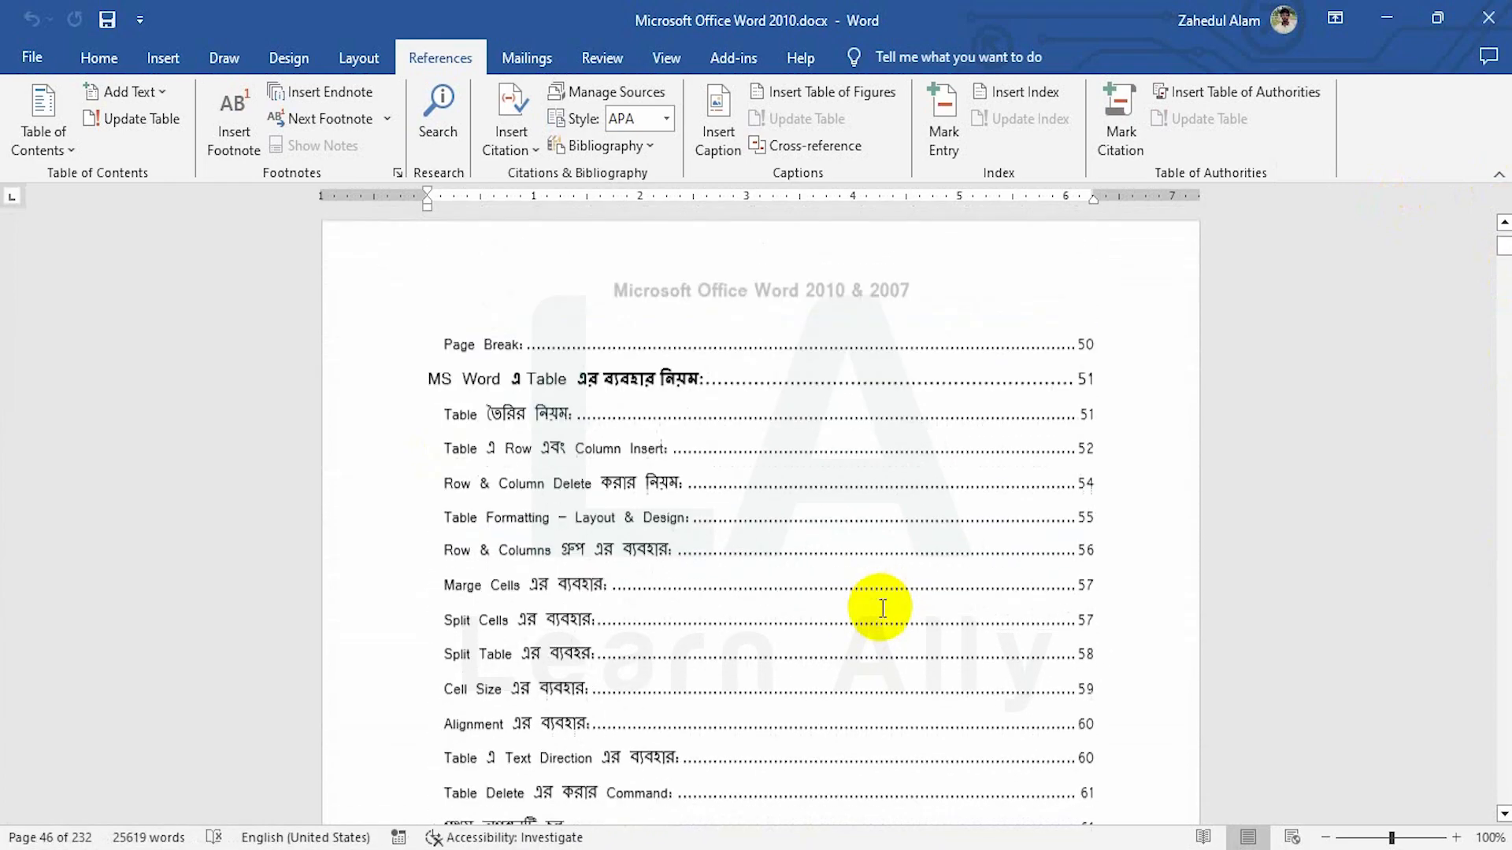
{"action": "scroll", "coordinate": [883, 608], "scroll_direction": "down", "scroll_amount": 20}
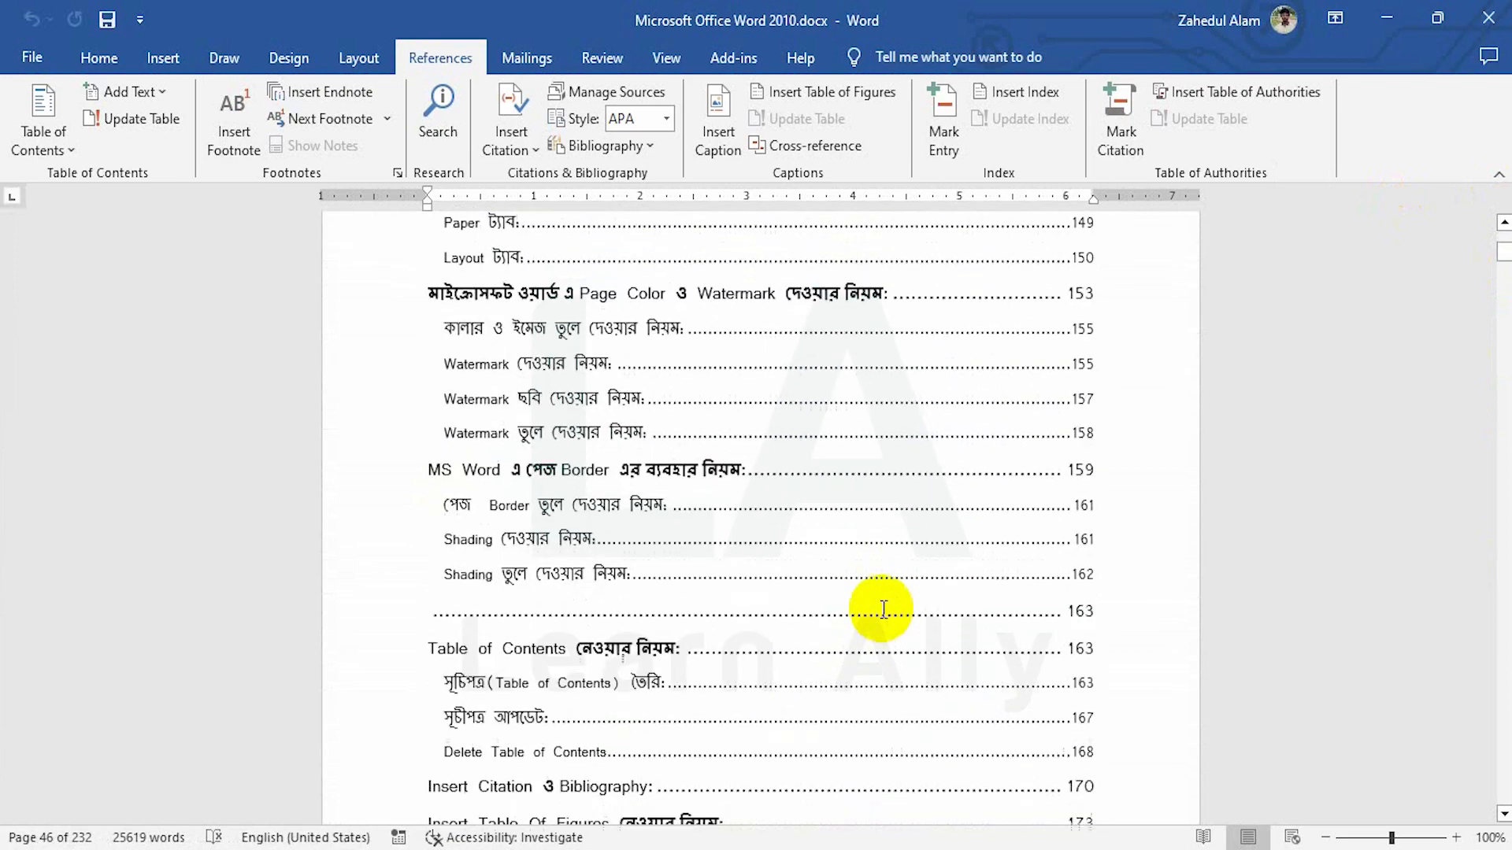
{"action": "scroll", "coordinate": [882, 608], "scroll_direction": "down", "scroll_amount": 10}
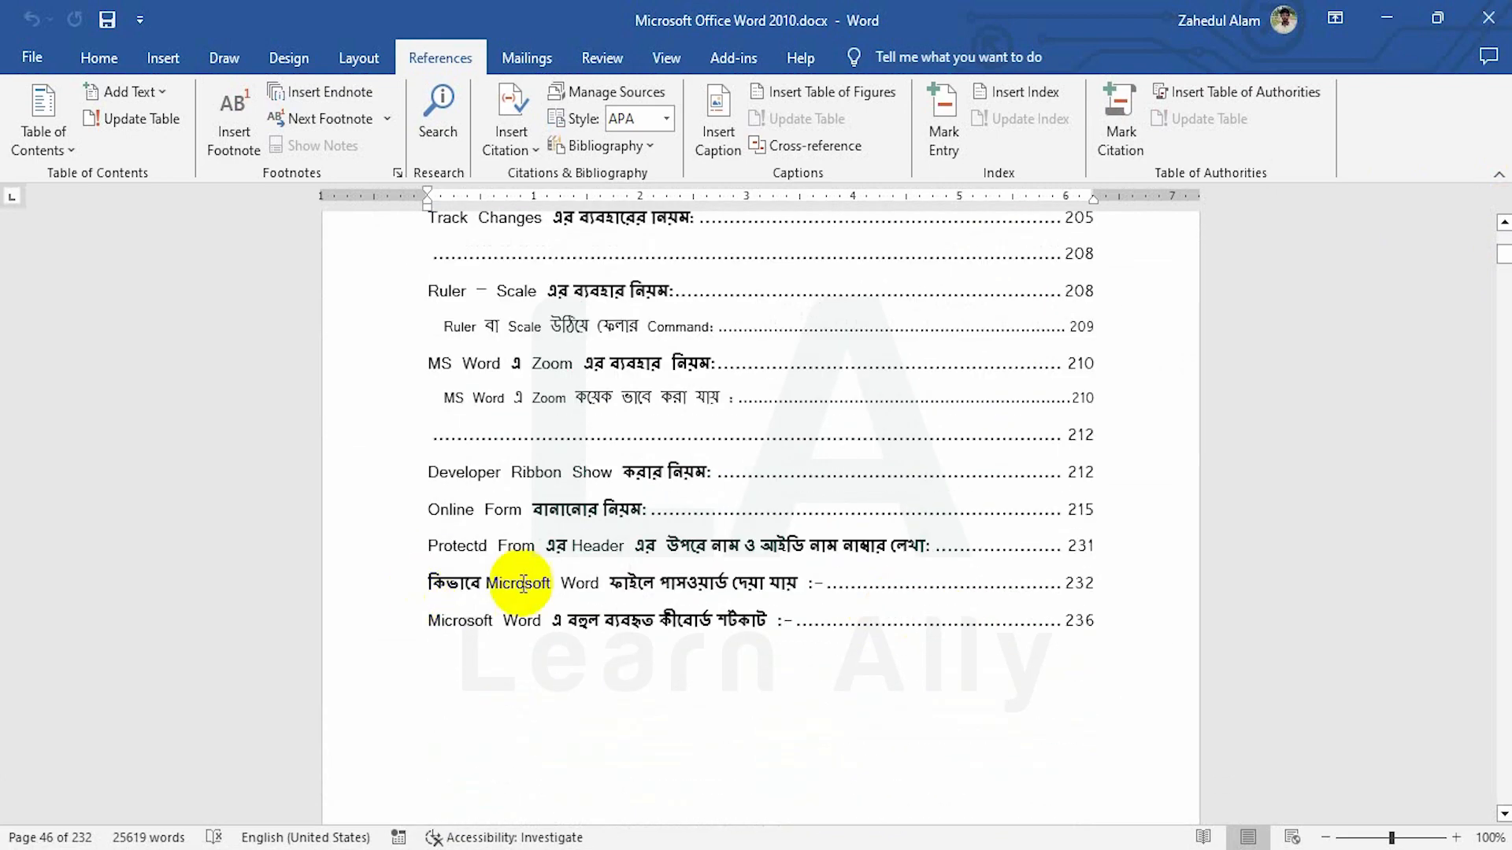
{"action": "scroll", "coordinate": [686, 536], "scroll_direction": "up", "scroll_amount": 2}
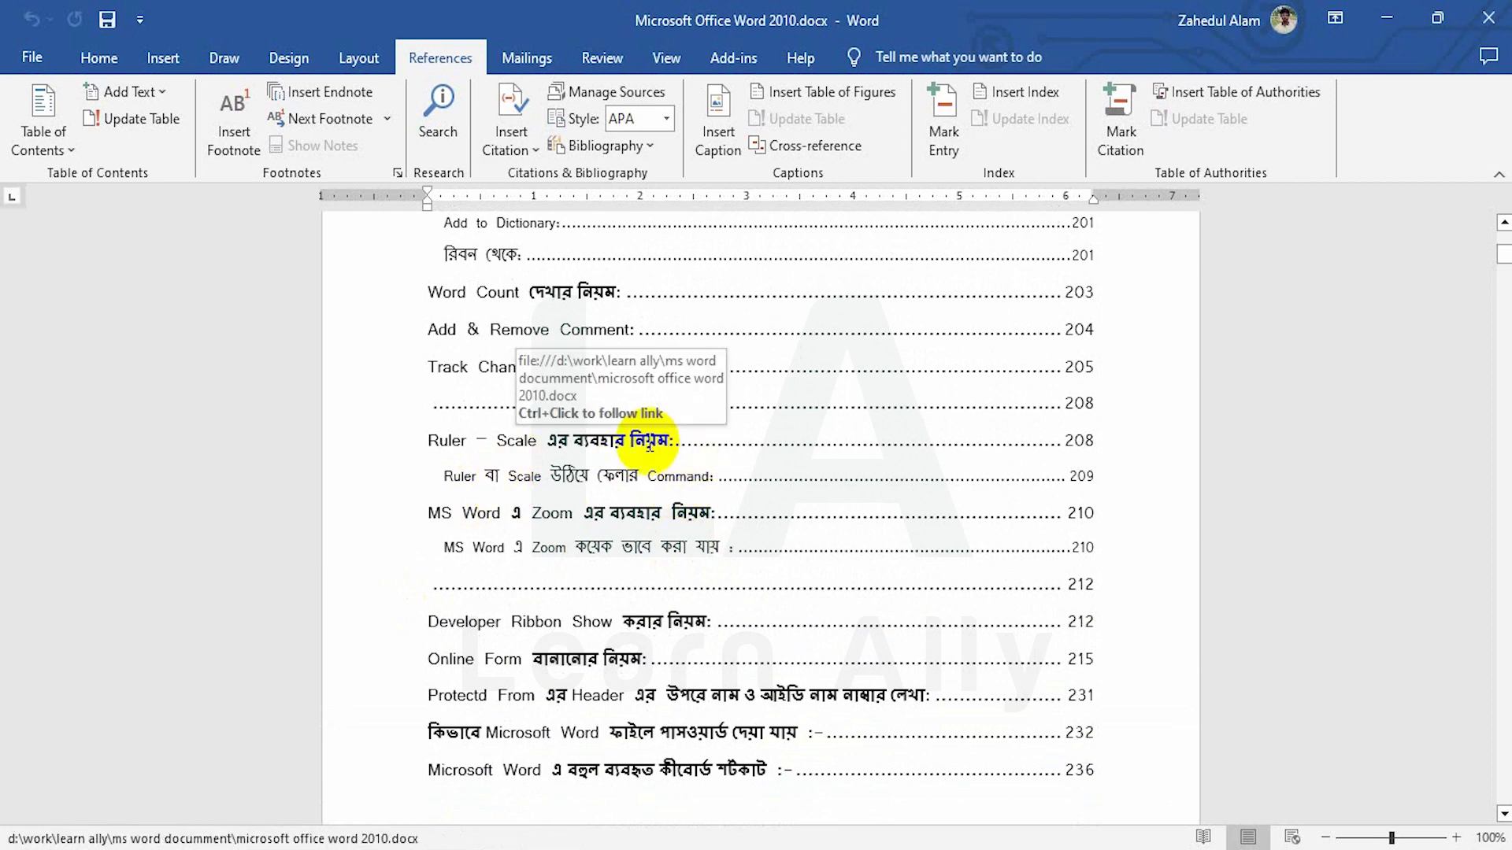
{"action": "left_click", "coordinate": [651, 449], "text": "ctrl"}
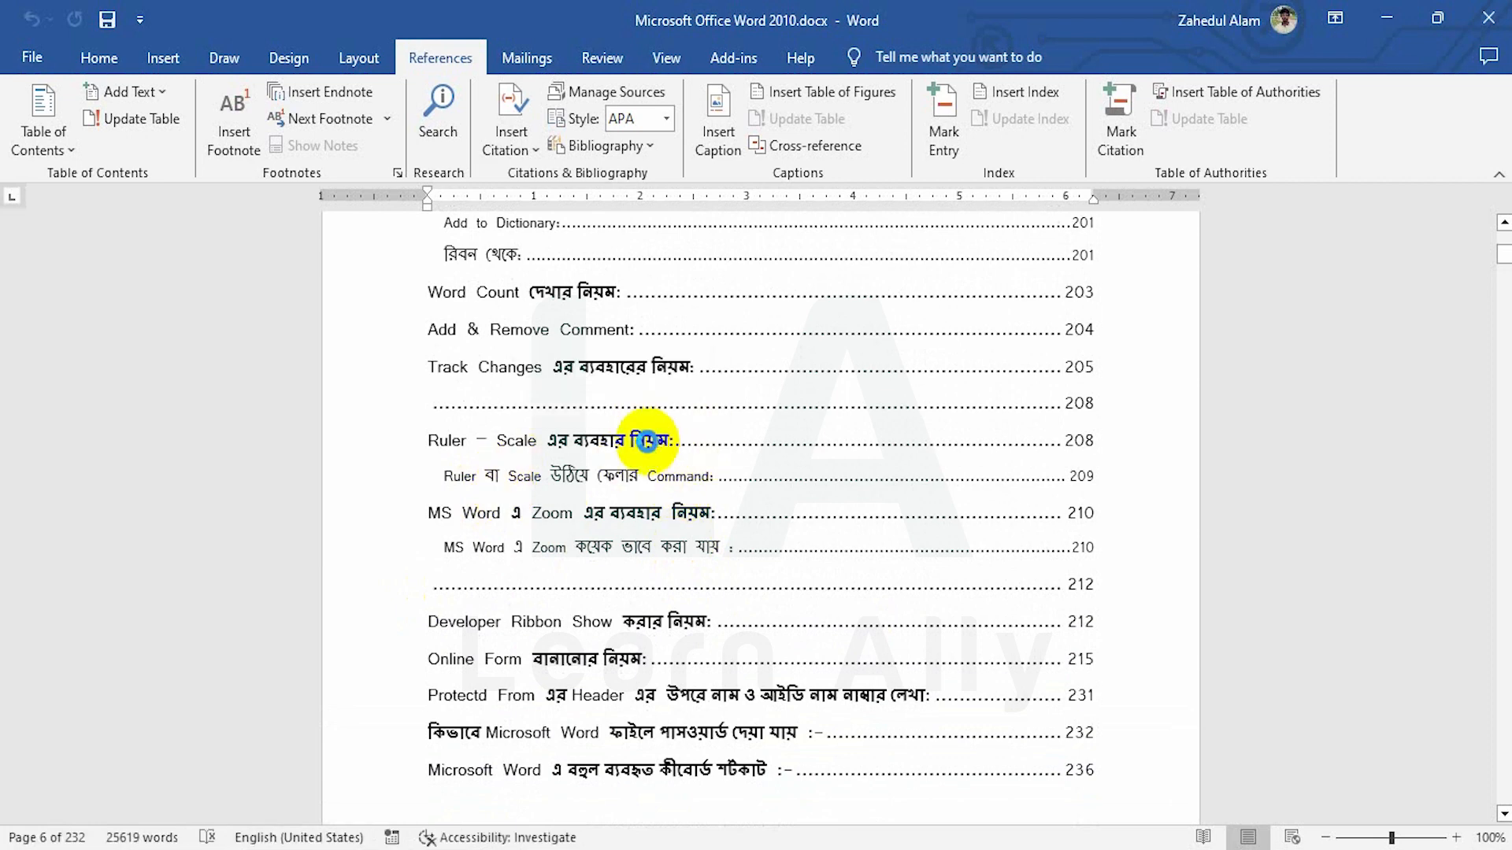
{"action": "scroll", "coordinate": [900, 551], "scroll_direction": "down", "scroll_amount": 6}
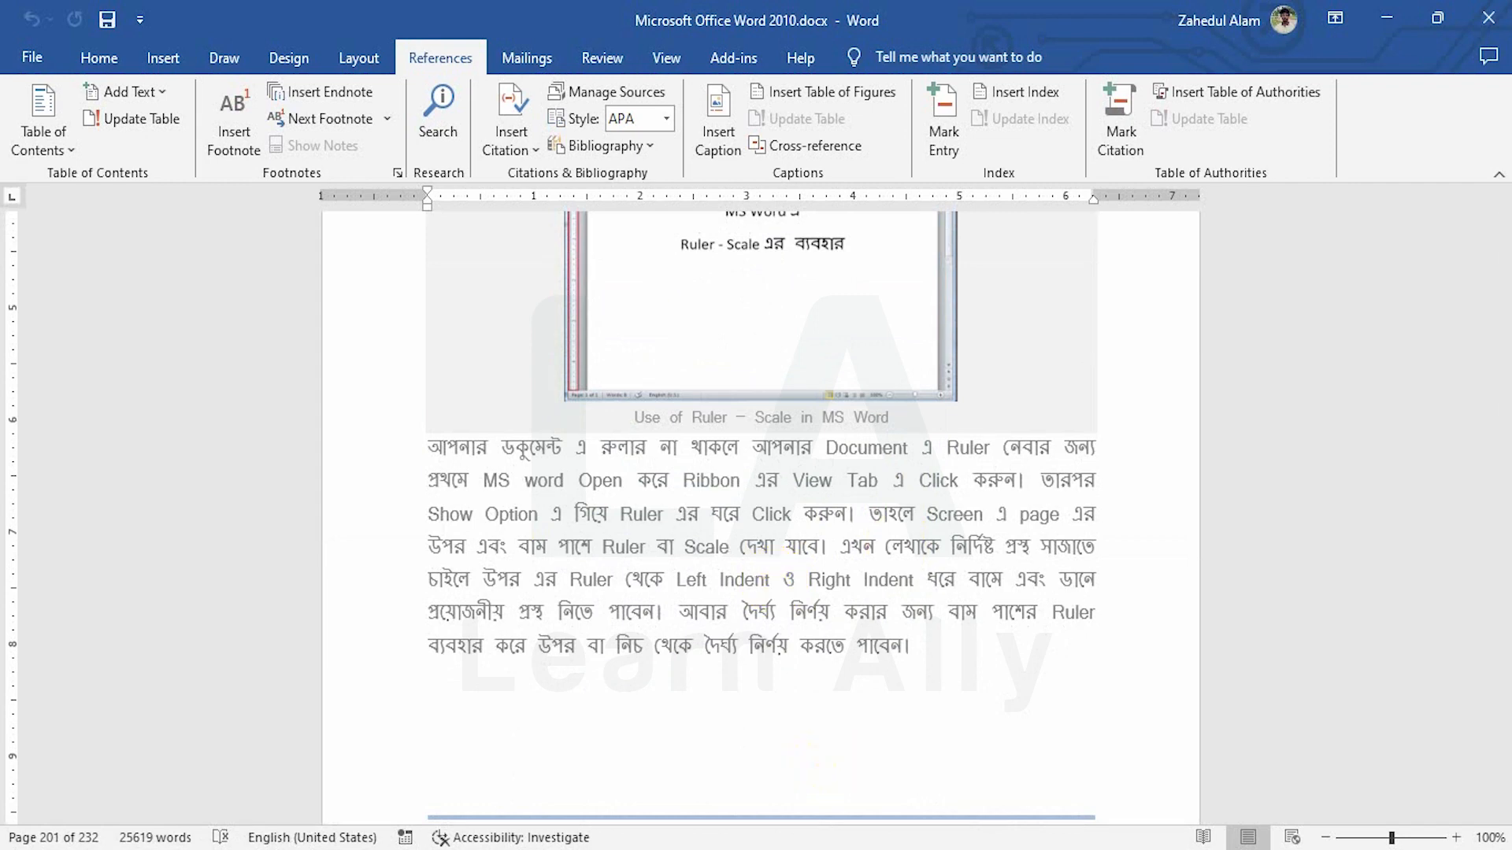
Step: Switch to the document ছোটদের ছড়া.docx and insert a Next Page section break before the first poem's title "আয় রে পাখি"
{"action": "mouse_move", "coordinate": [811, 820]}
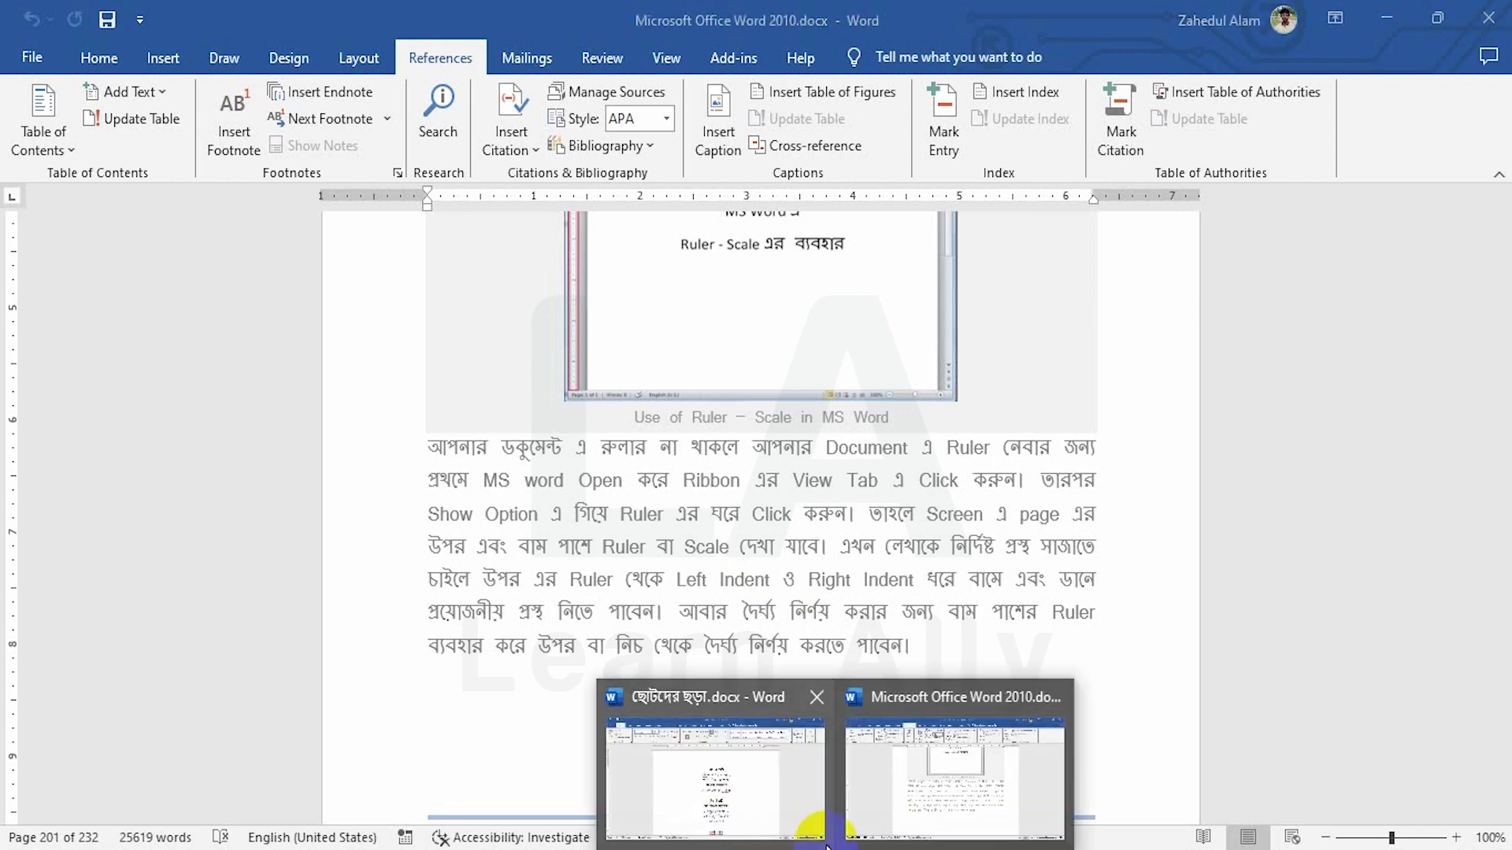
{"action": "left_click", "coordinate": [744, 803]}
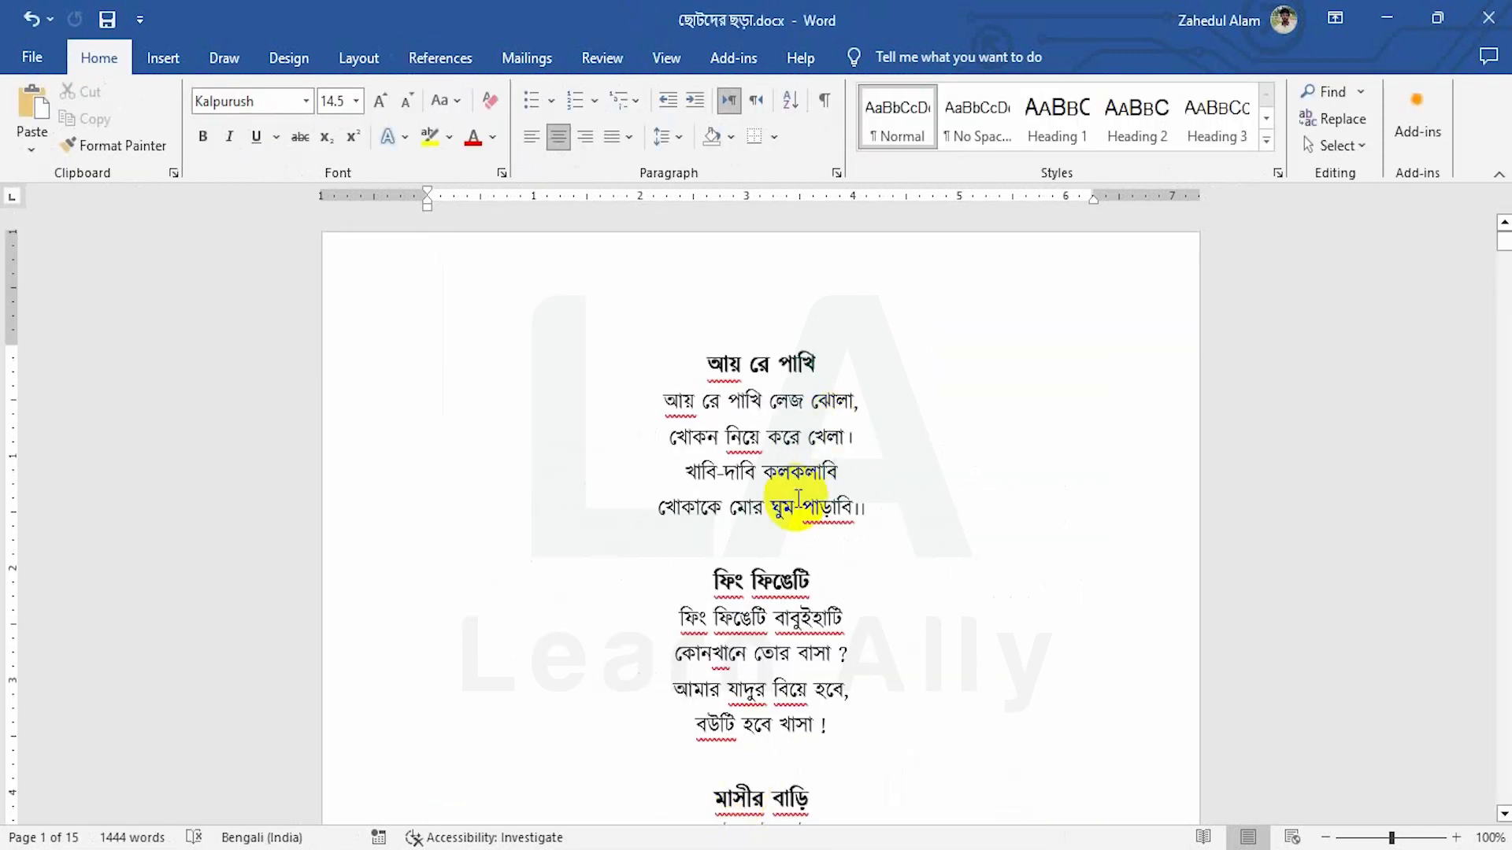
{"action": "left_click", "coordinate": [703, 364]}
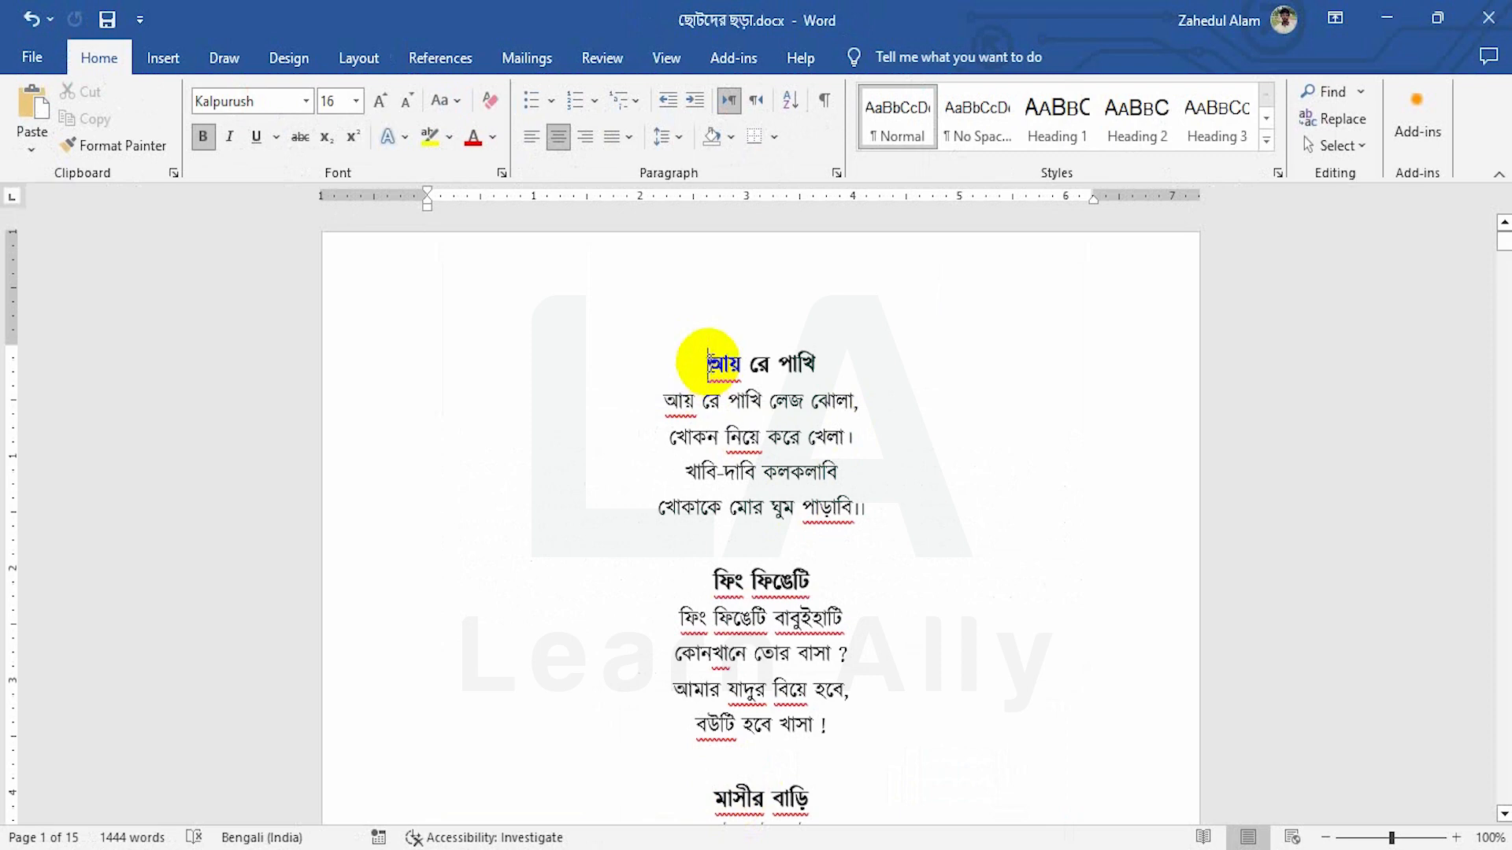
{"action": "left_click", "coordinate": [366, 59]}
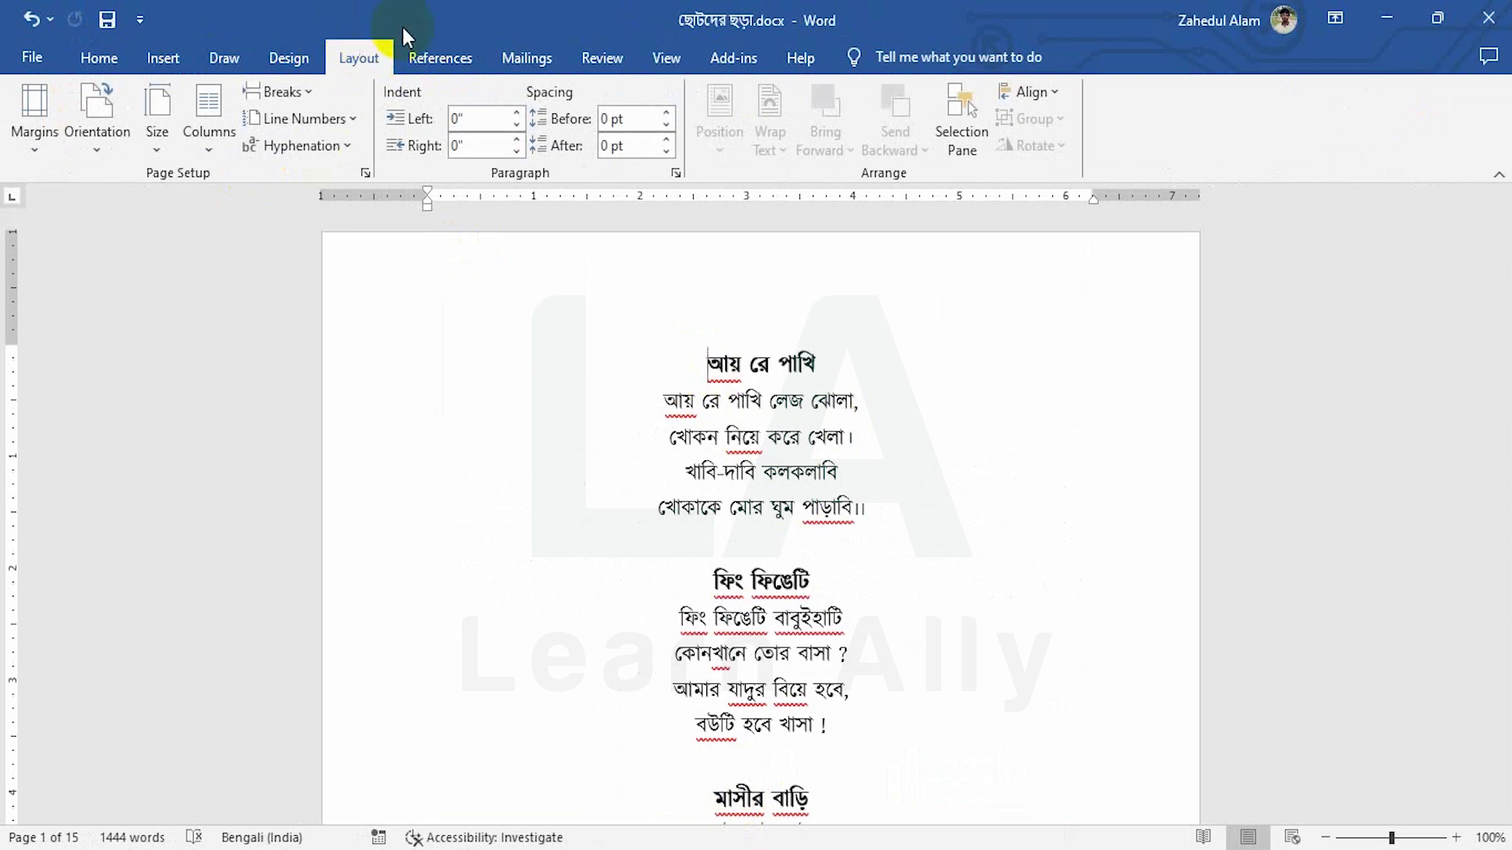
{"action": "left_click", "coordinate": [275, 93]}
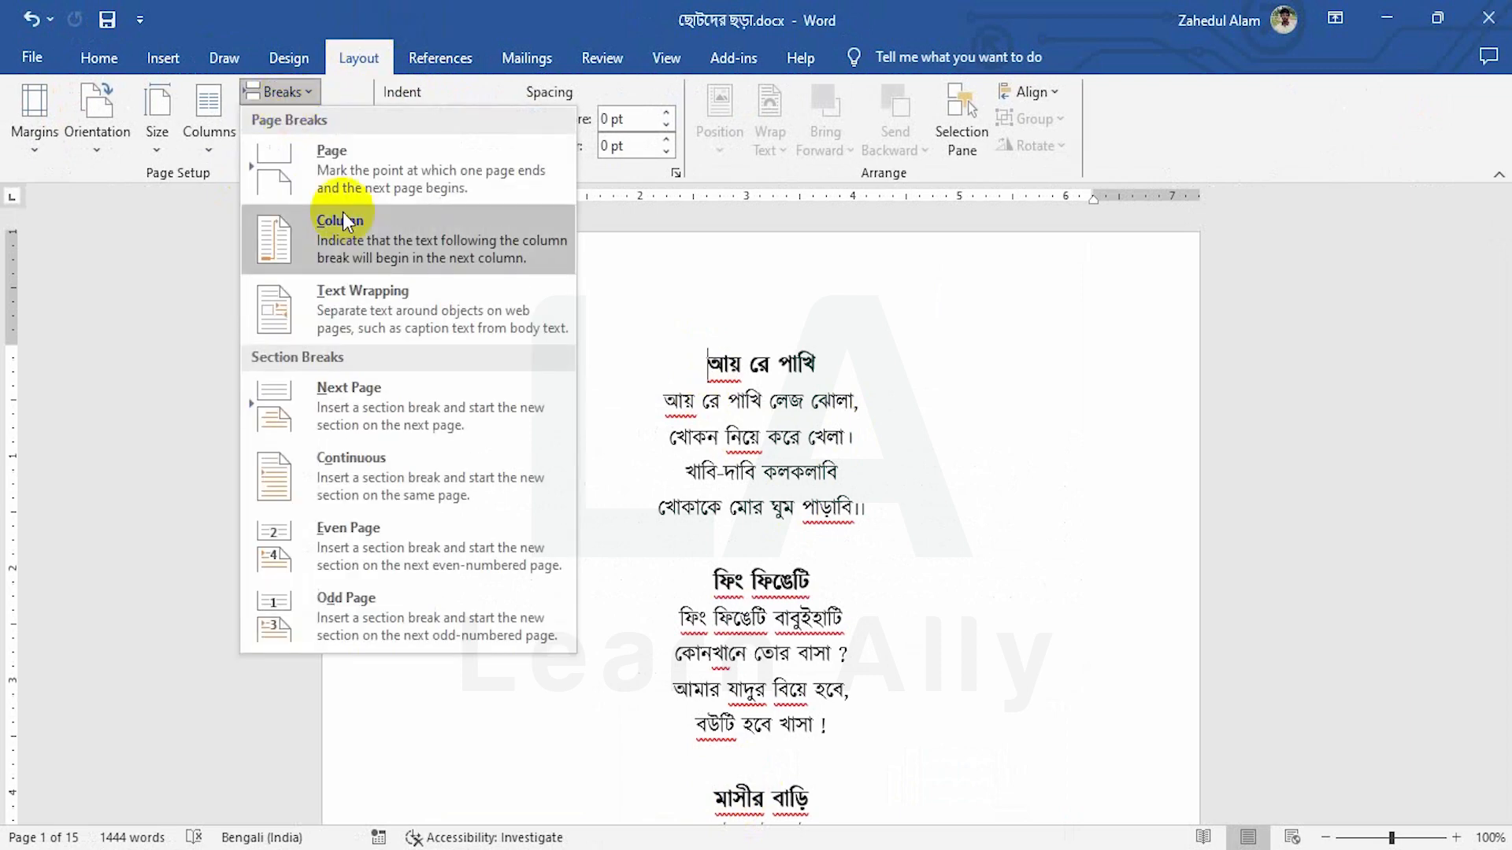
{"action": "left_click", "coordinate": [355, 398]}
{"action": "key", "text": "ctrl+Home"}
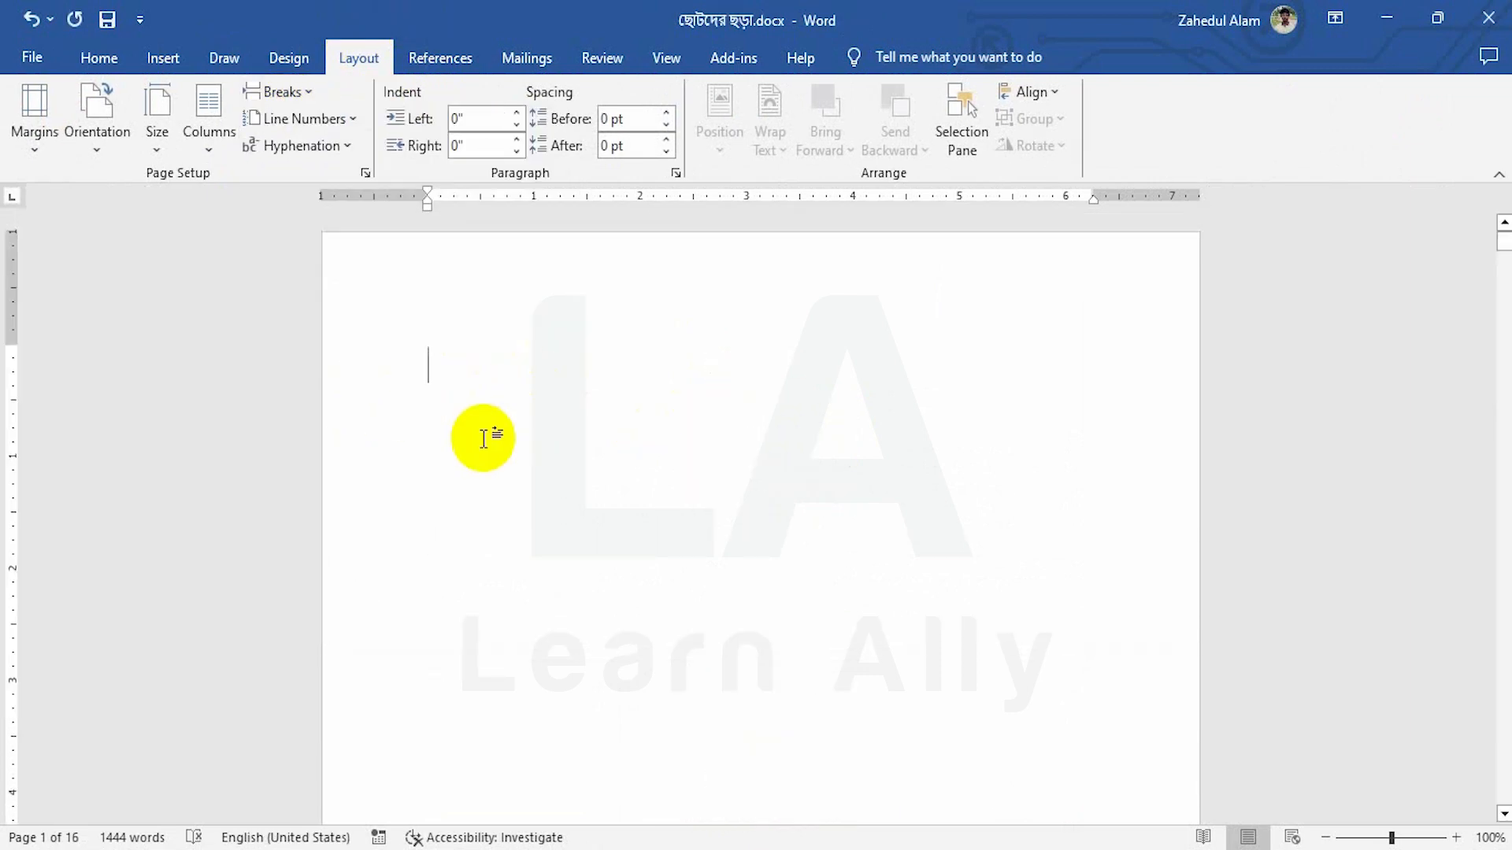
Step: Open the custom table of contents settings for the blank first page
{"action": "left_click", "coordinate": [447, 63]}
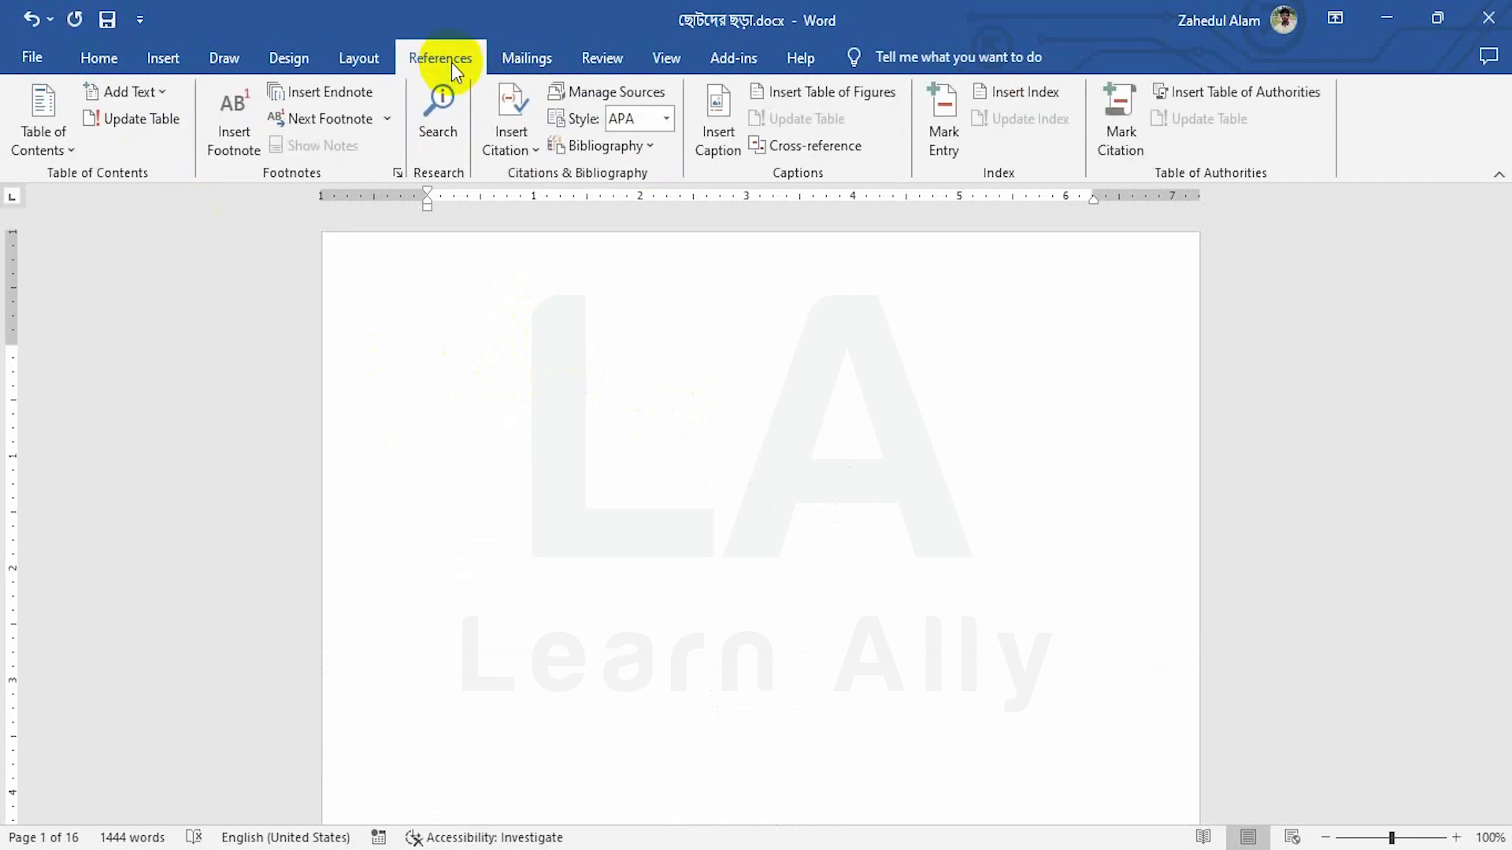
{"action": "left_click", "coordinate": [73, 146]}
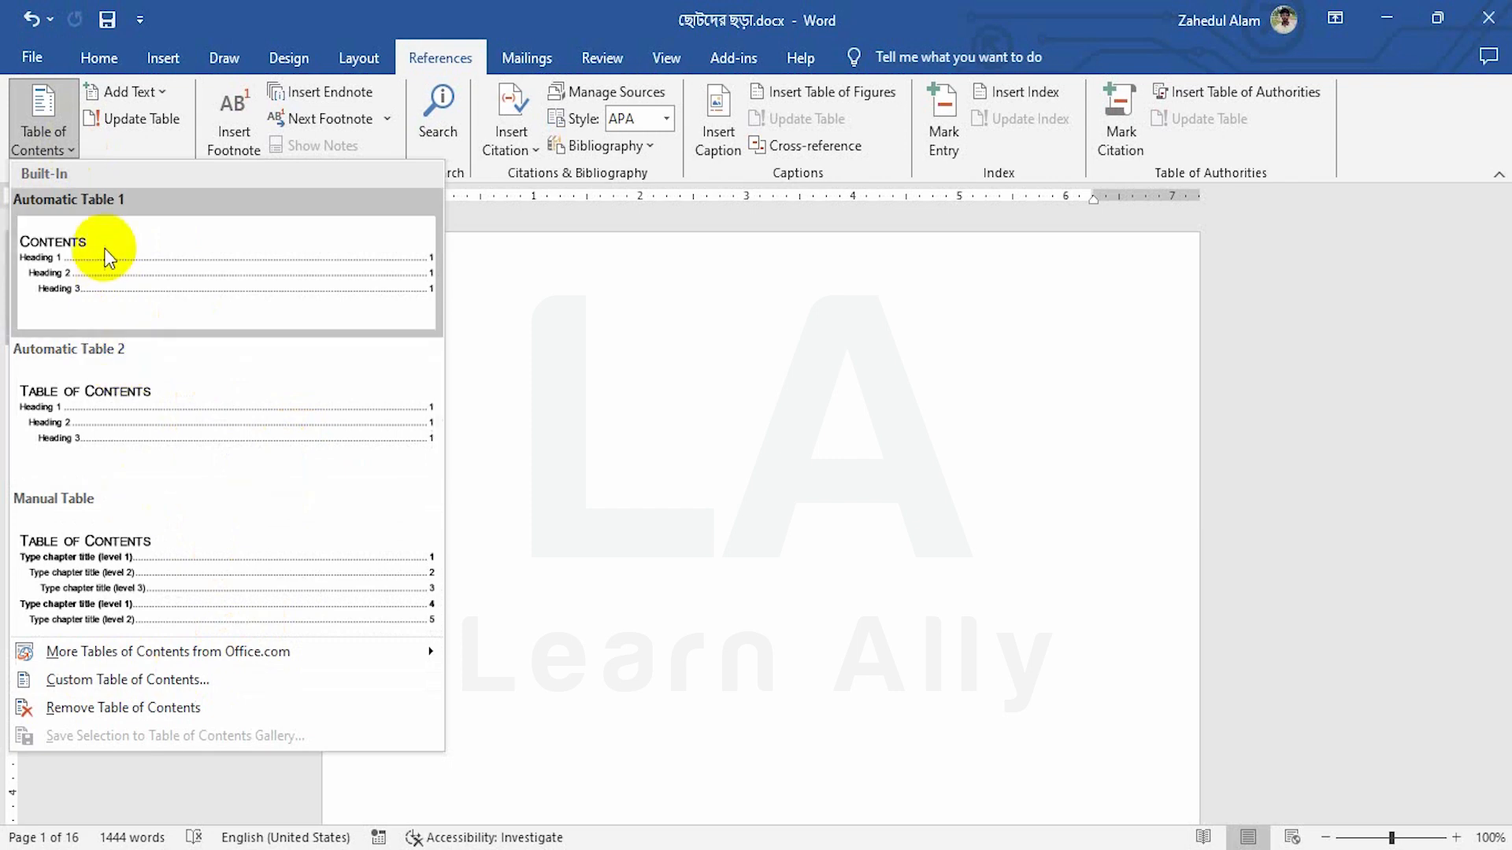
{"action": "left_click", "coordinate": [149, 680]}
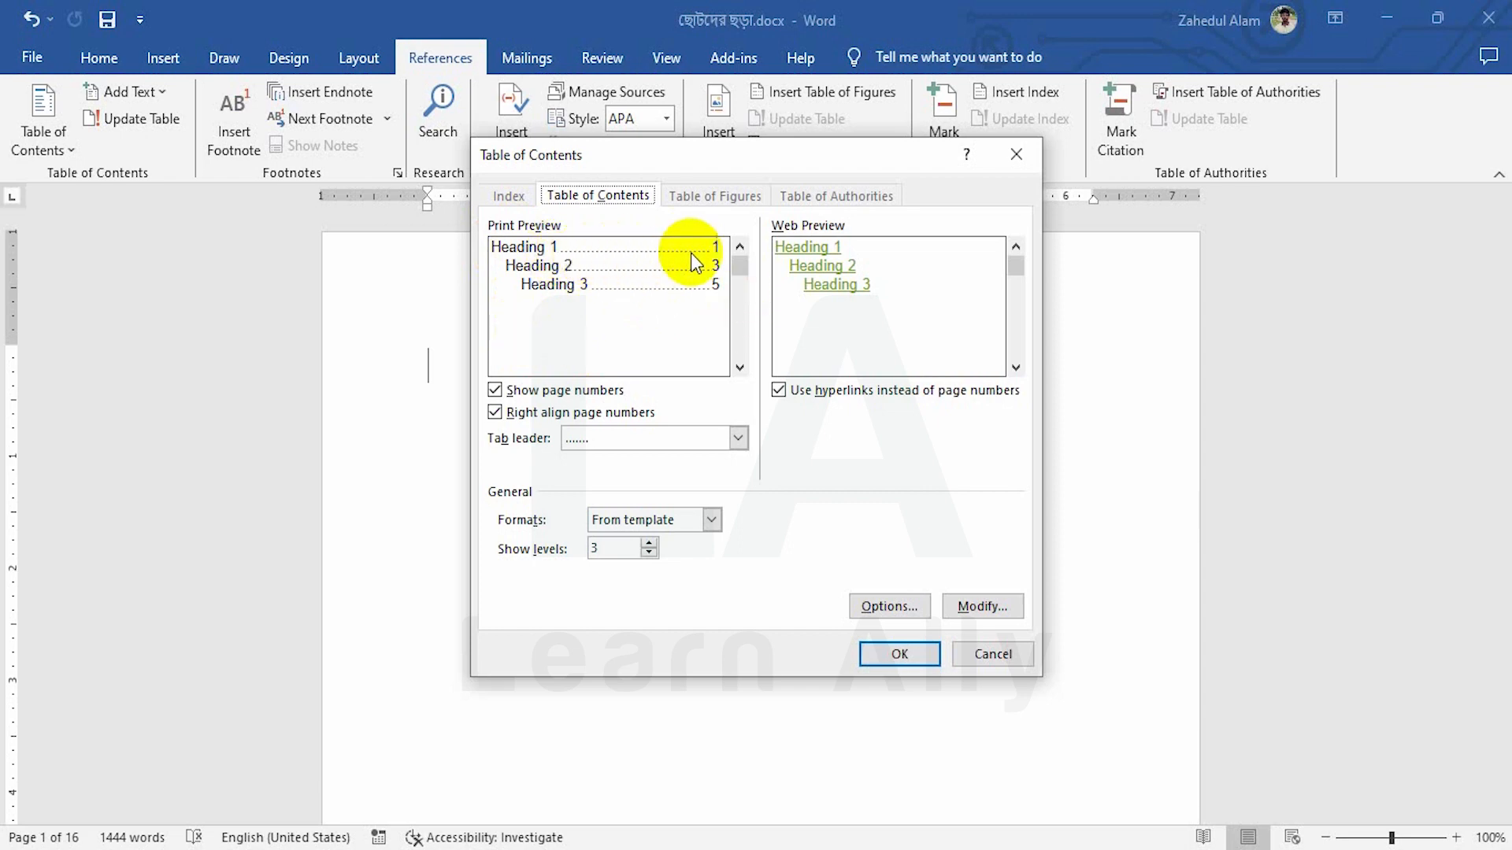
Step: Try the dashed, underline and (none) tab leaders for the table of contents and set the dotted leader again
{"action": "left_click", "coordinate": [738, 439]}
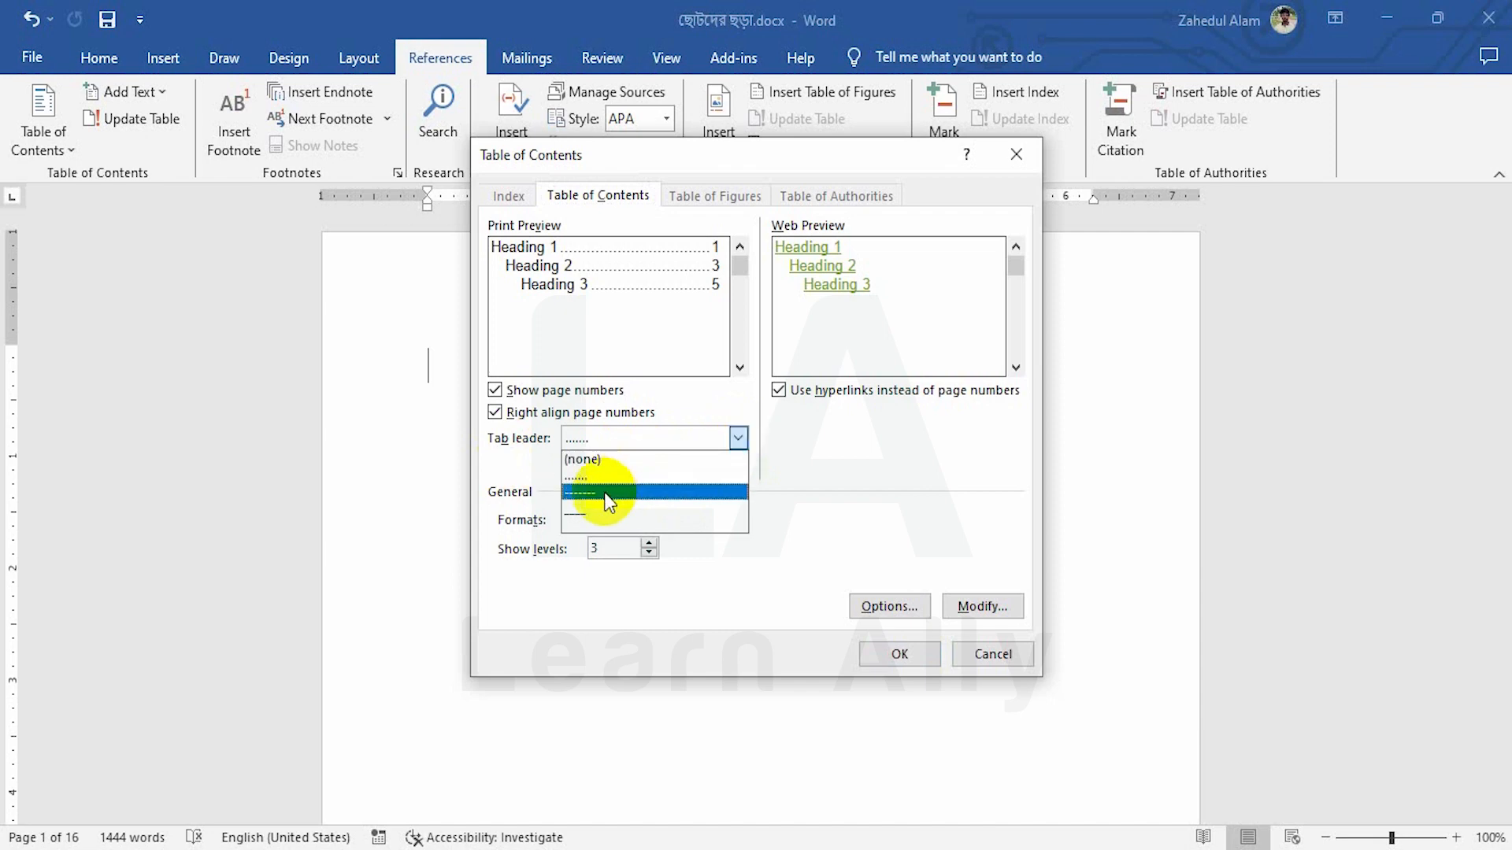
{"action": "left_click", "coordinate": [607, 493]}
{"action": "left_click", "coordinate": [738, 438]}
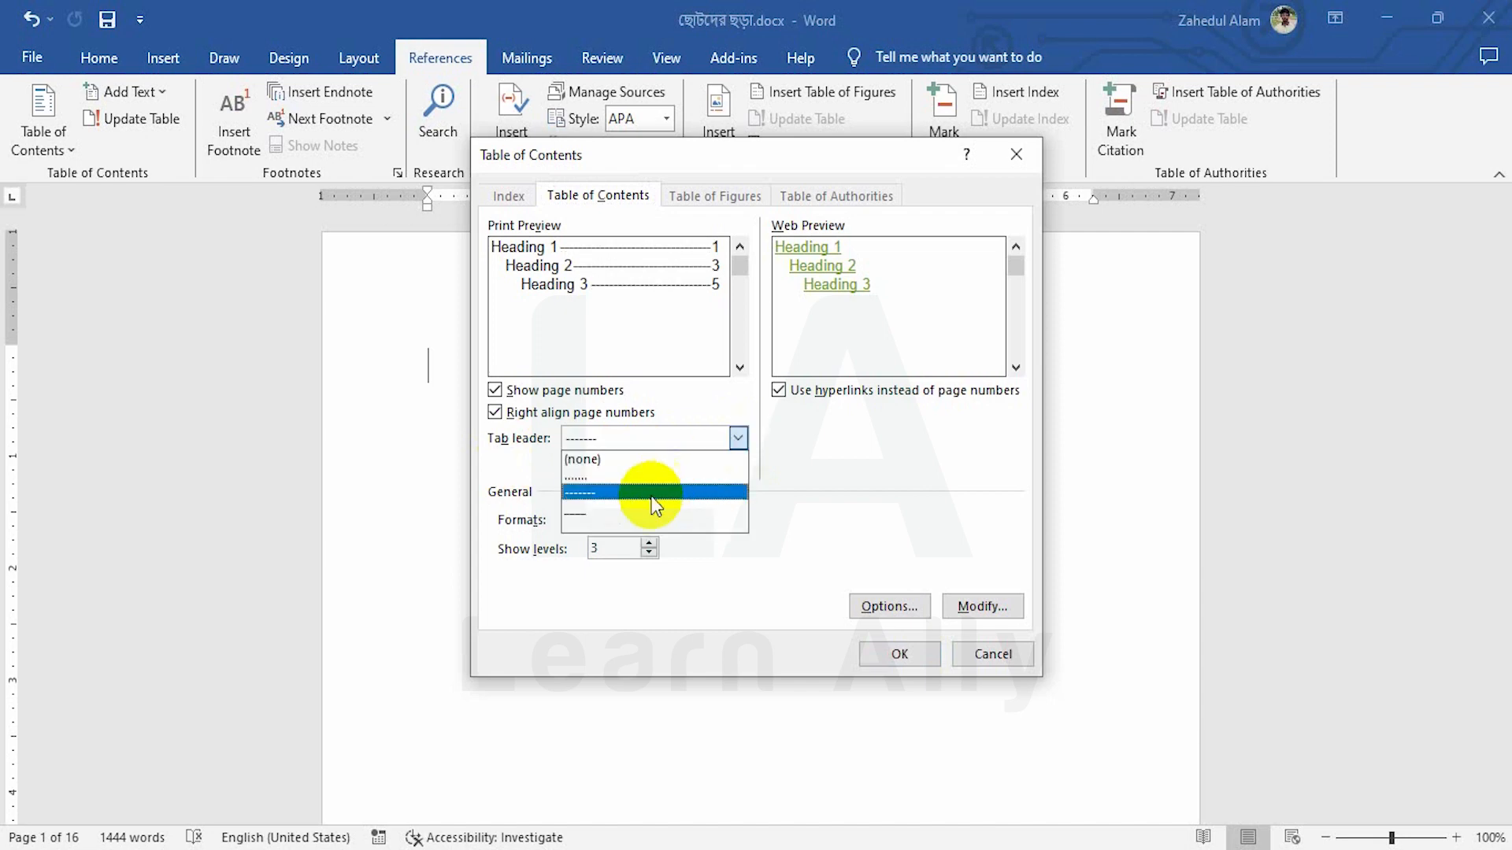
{"action": "left_click", "coordinate": [611, 514]}
{"action": "left_click", "coordinate": [736, 438]}
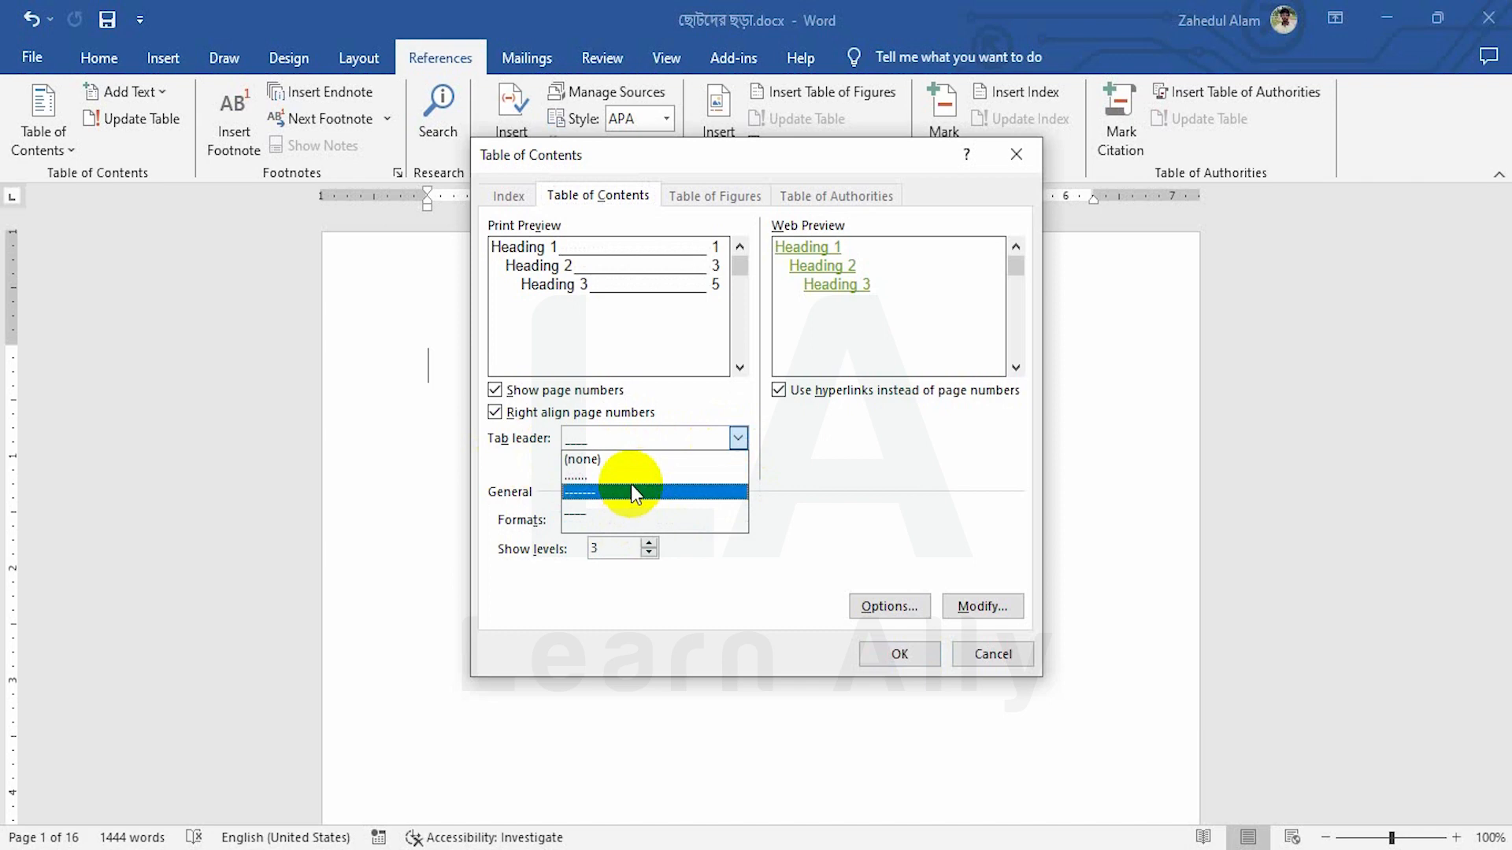
{"action": "left_click", "coordinate": [575, 465]}
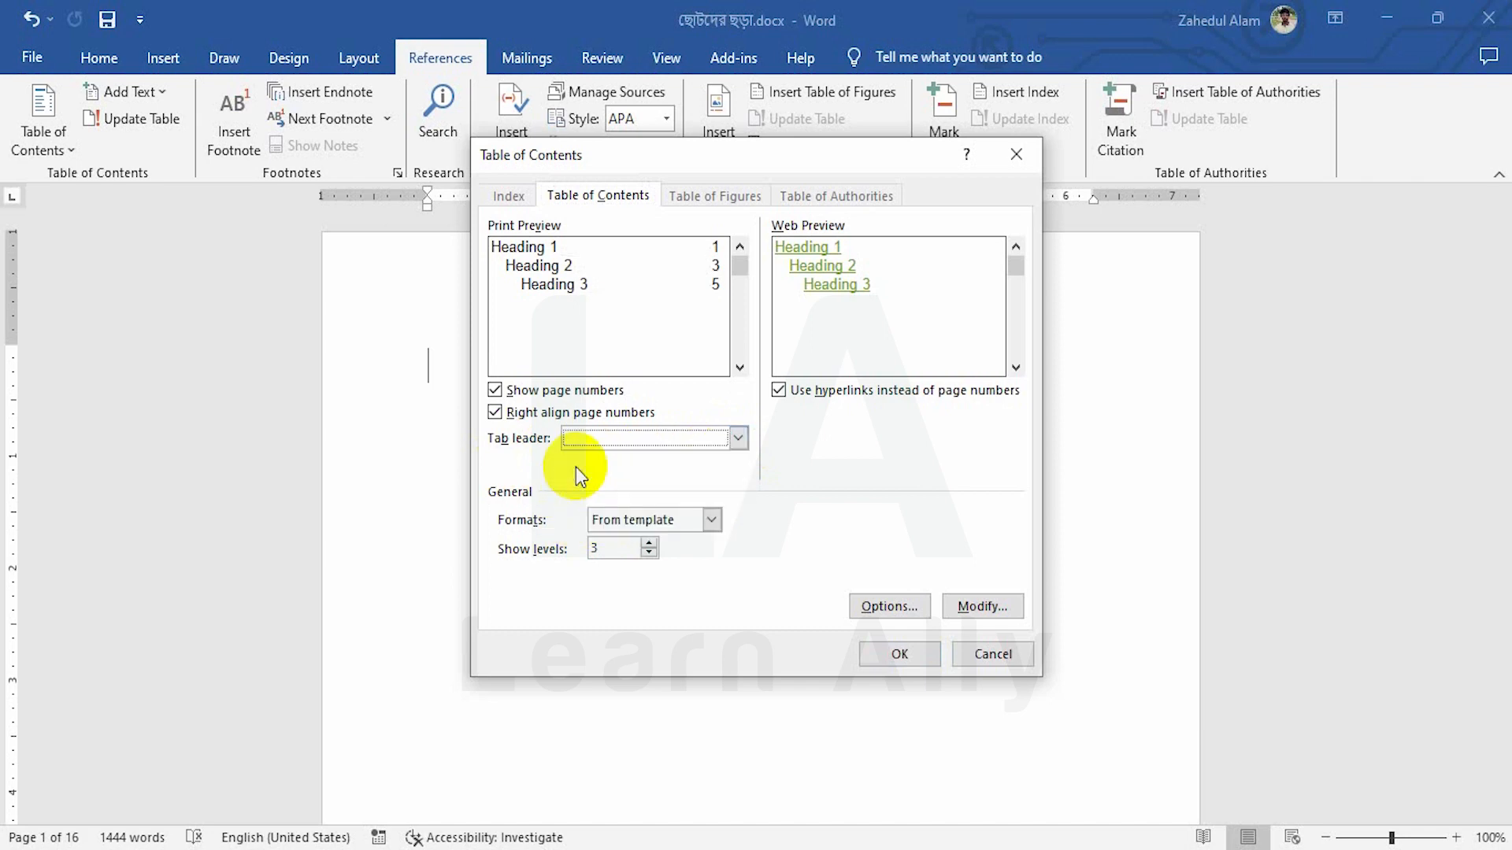
{"action": "left_click", "coordinate": [739, 438]}
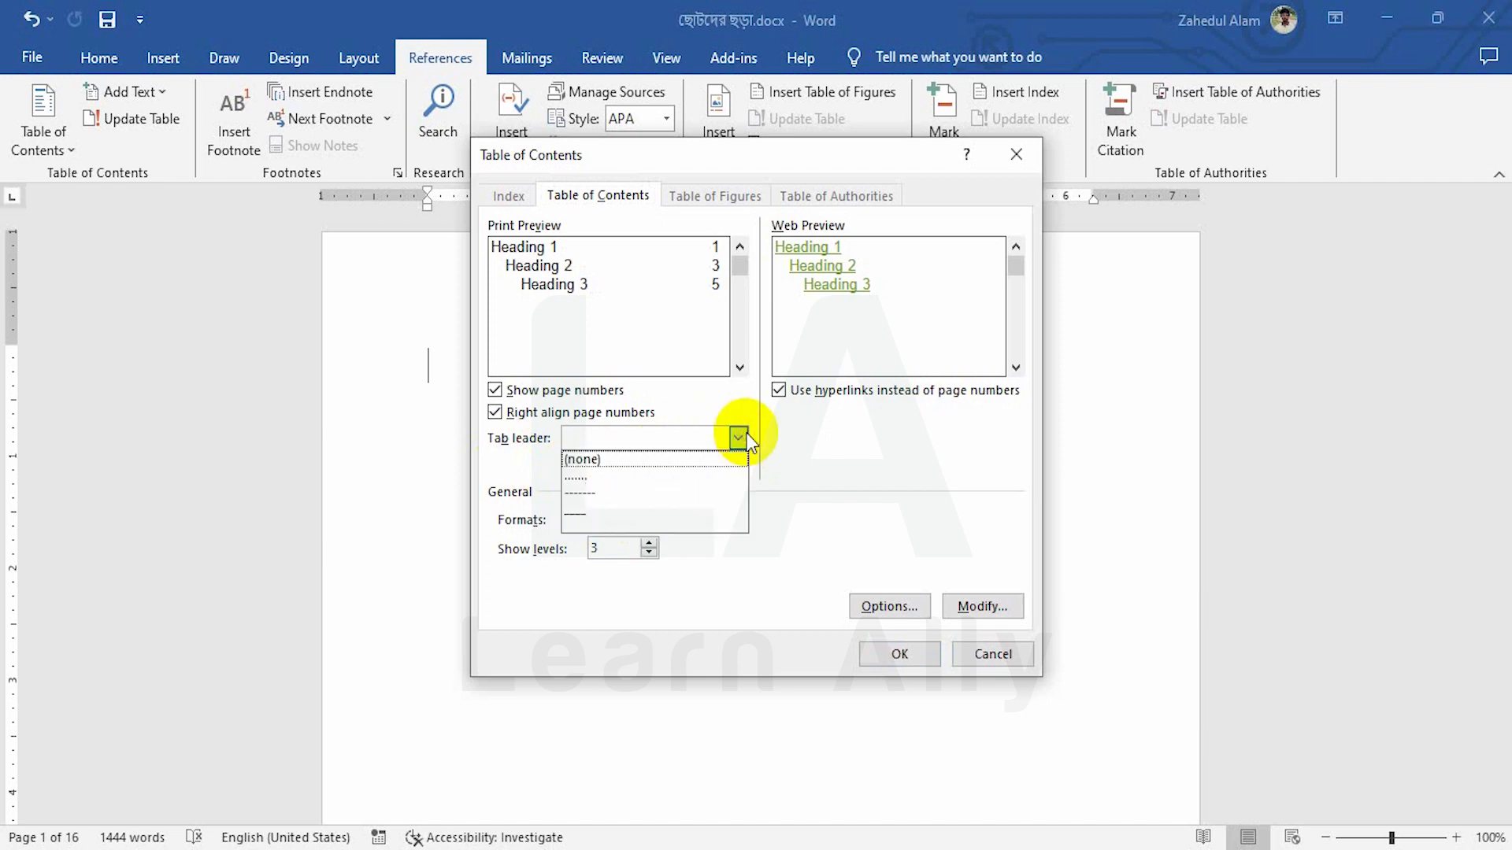
{"action": "left_click", "coordinate": [617, 477]}
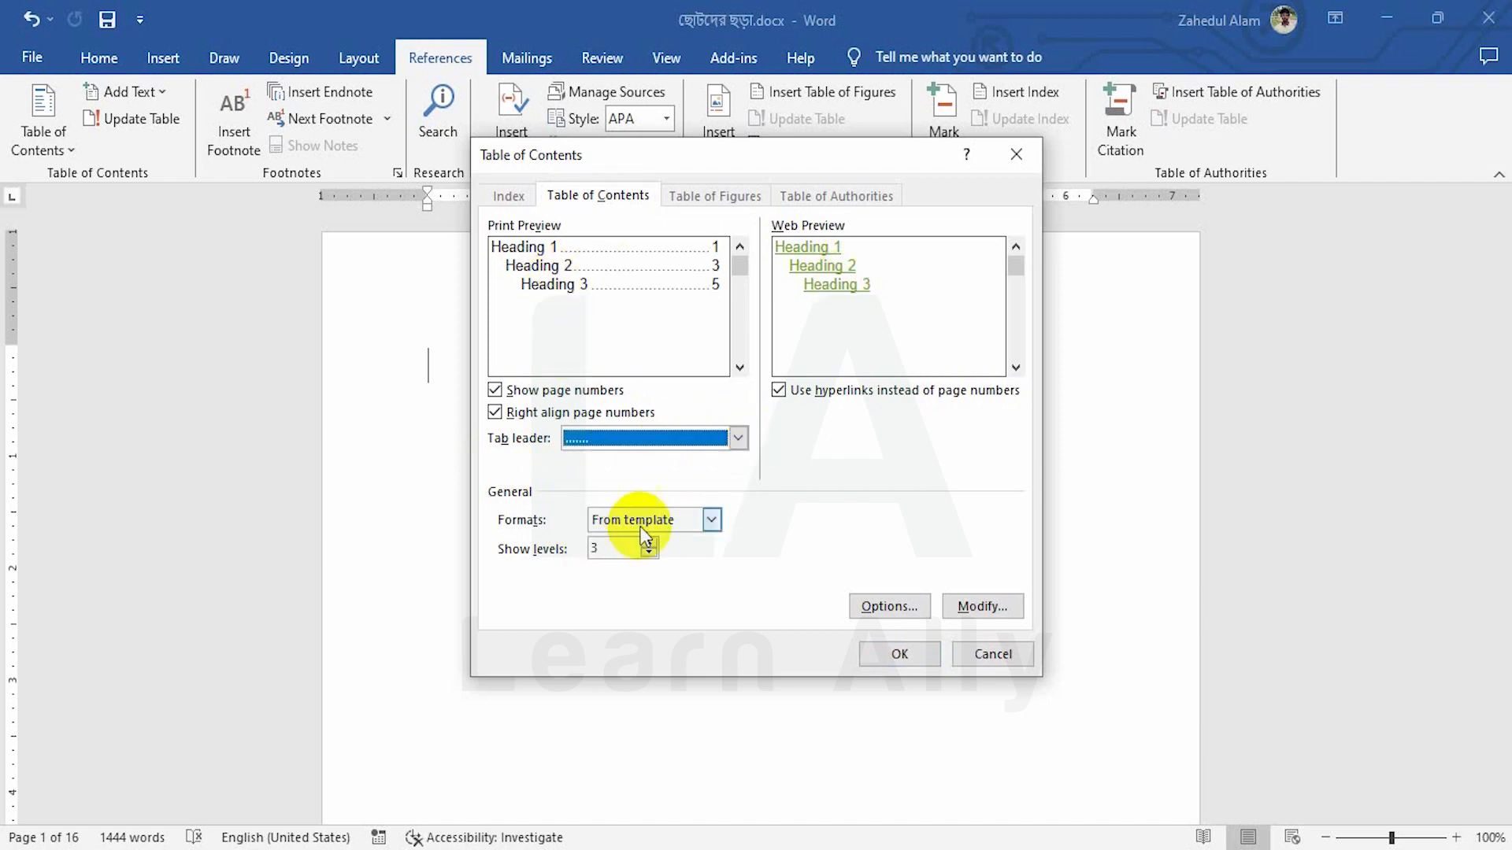
Step: Preview the Simple and Classic formats for the table of contents and set the format back to From template
{"action": "left_click", "coordinate": [712, 518]}
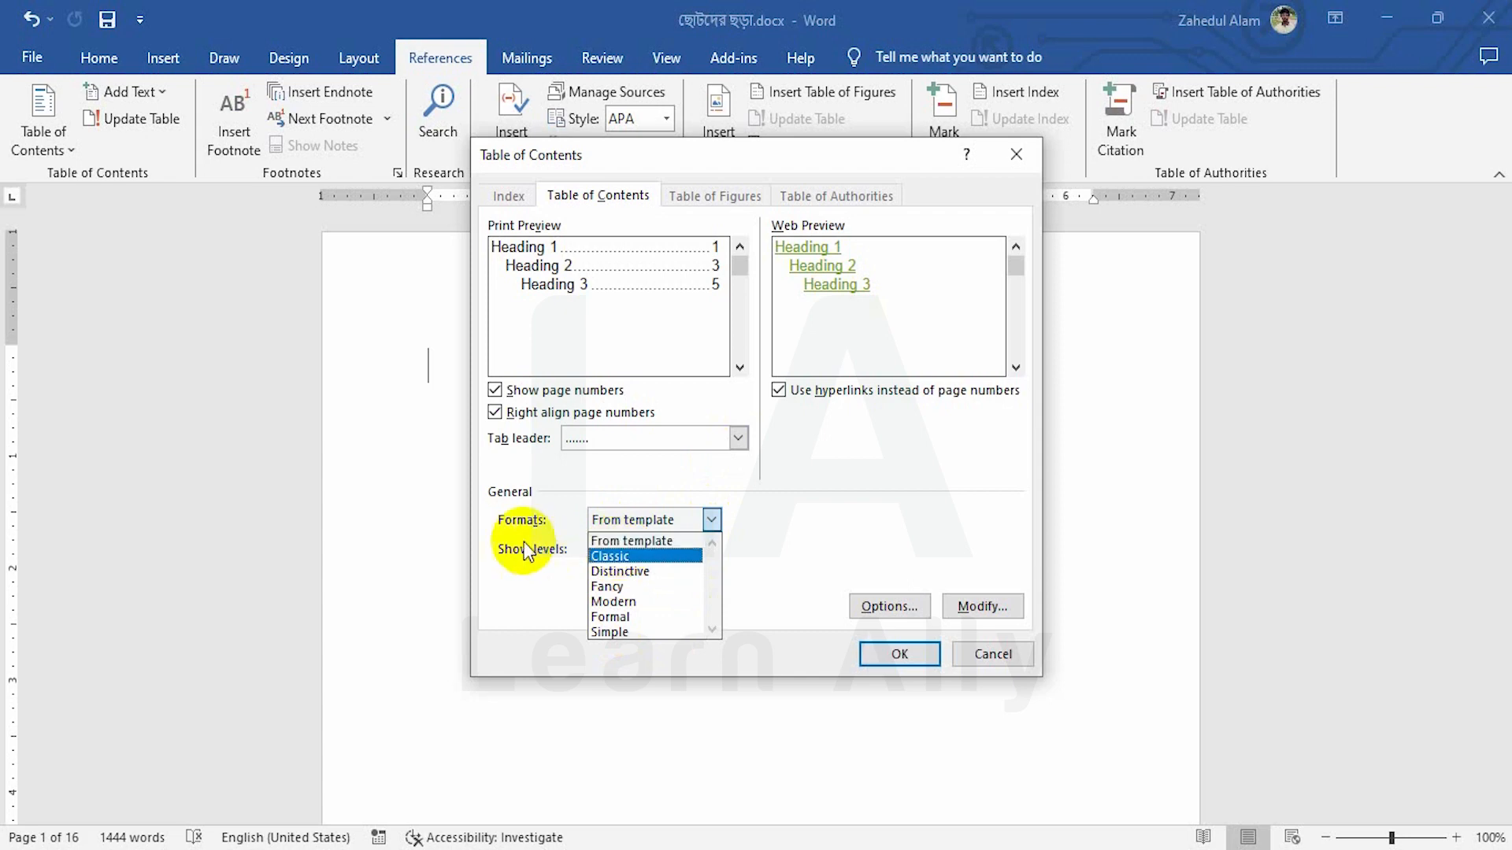
{"action": "left_click", "coordinate": [612, 633]}
{"action": "left_click", "coordinate": [712, 520]}
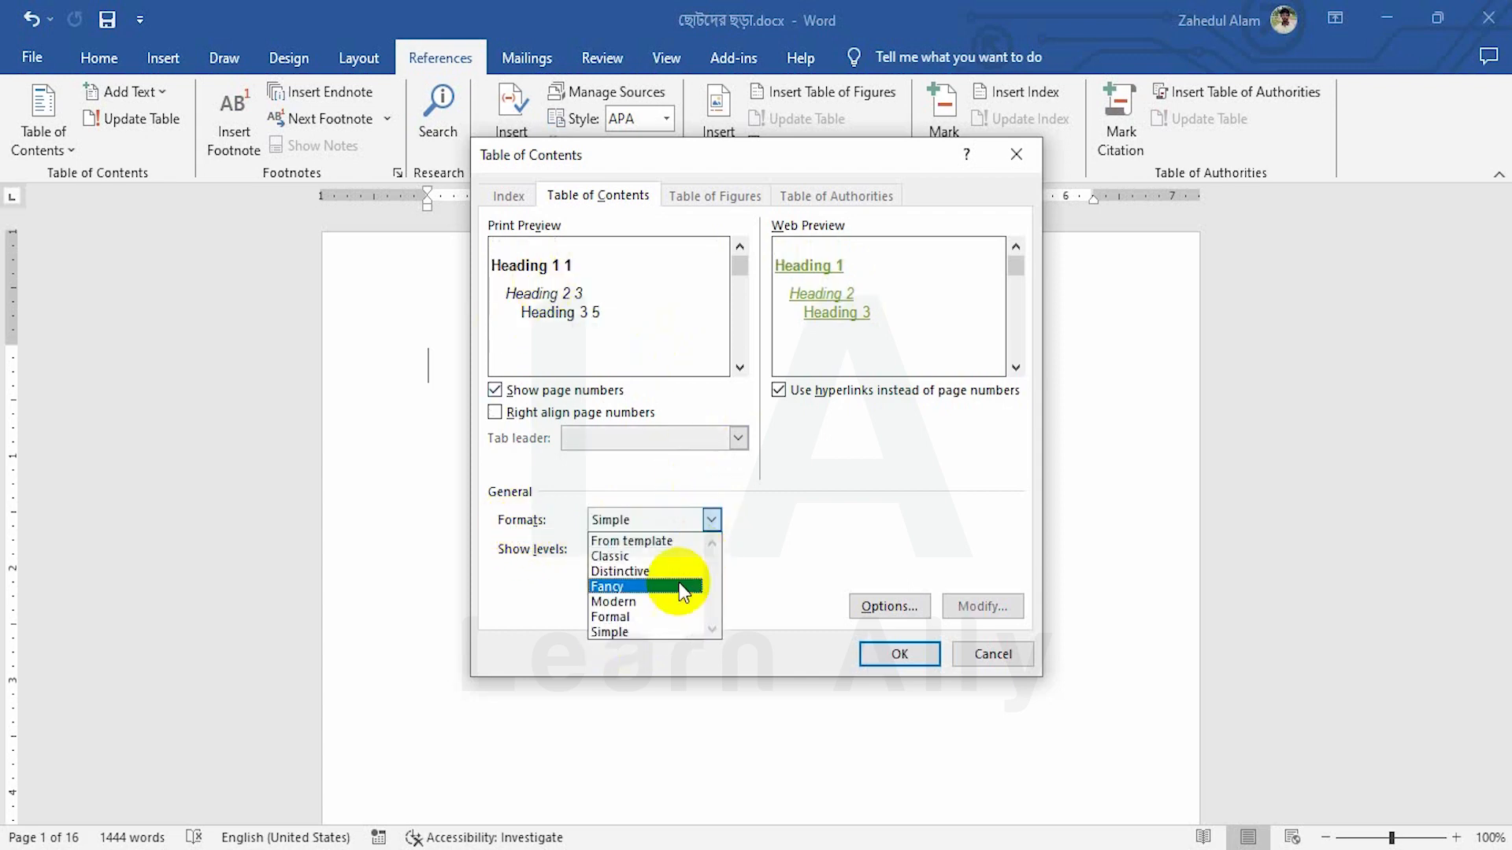
{"action": "left_click", "coordinate": [648, 556]}
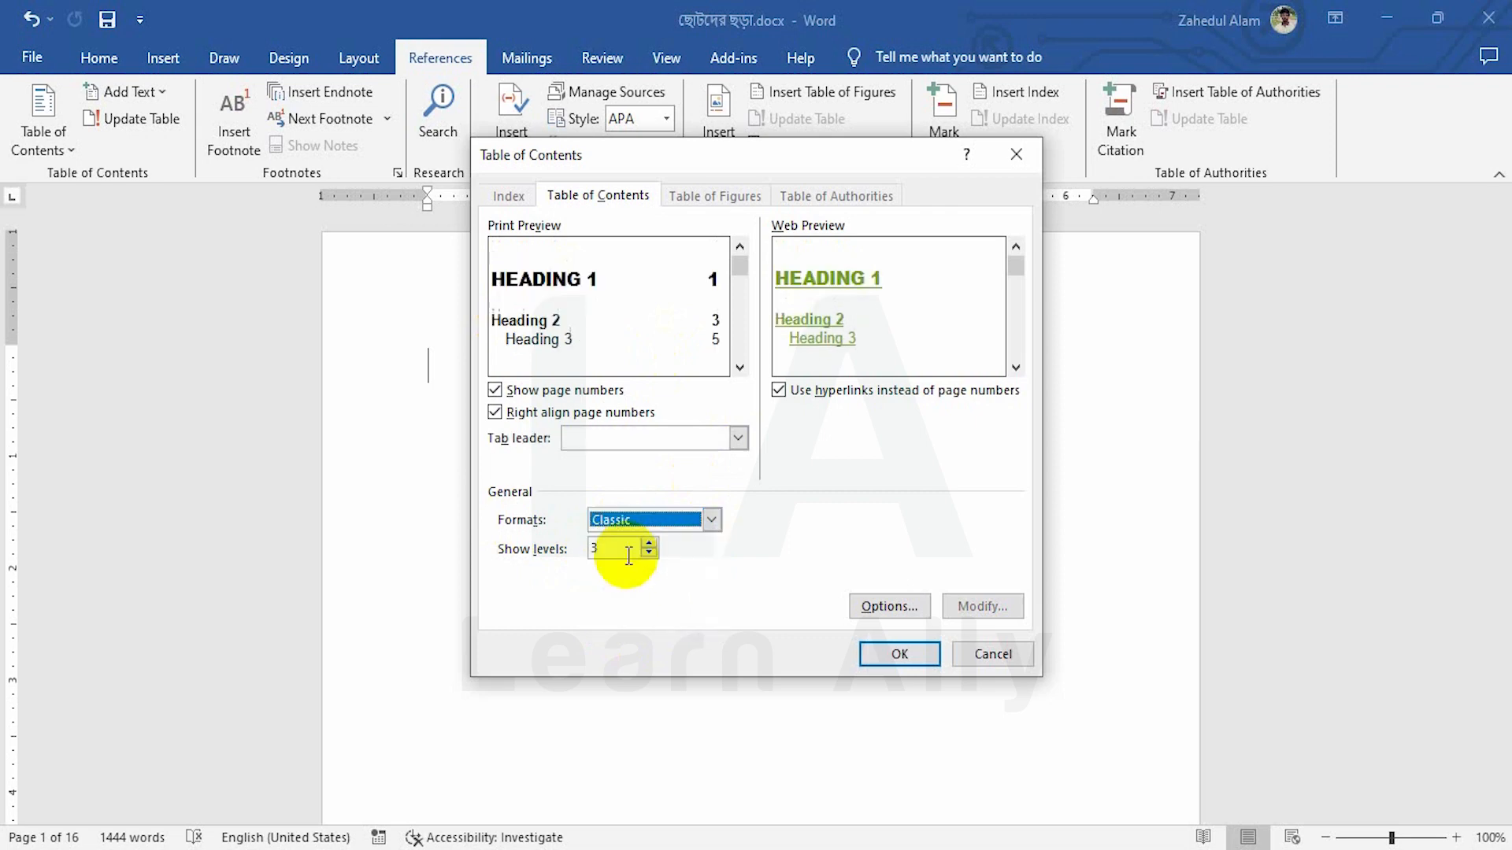
{"action": "left_click", "coordinate": [712, 521]}
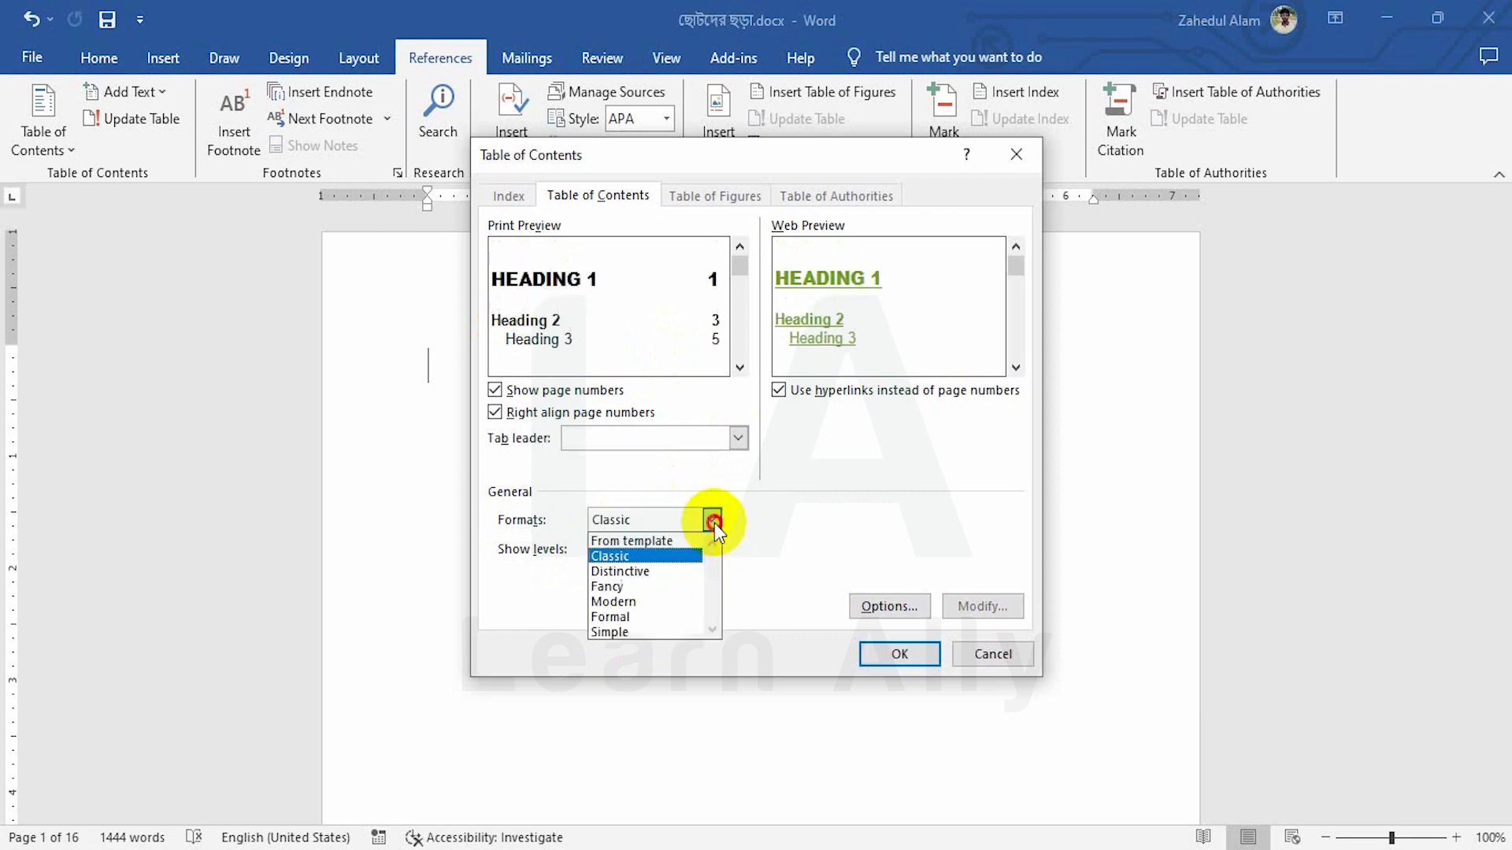
{"action": "left_click", "coordinate": [653, 543]}
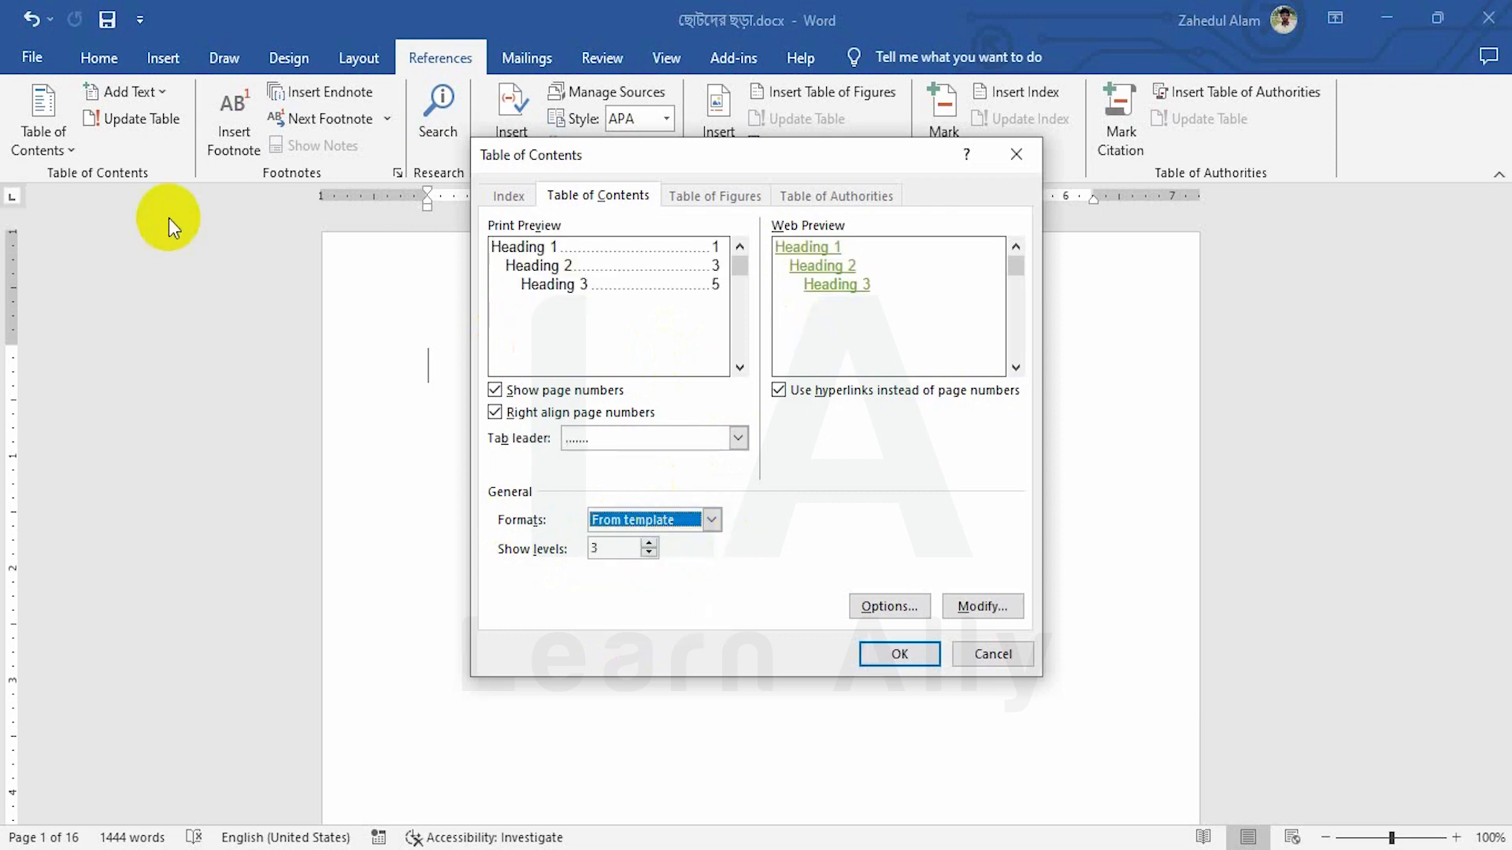
Step: Close the table of contents settings and open the custom table of contents settings again
{"action": "left_click", "coordinate": [1016, 152]}
{"action": "left_click", "coordinate": [44, 126]}
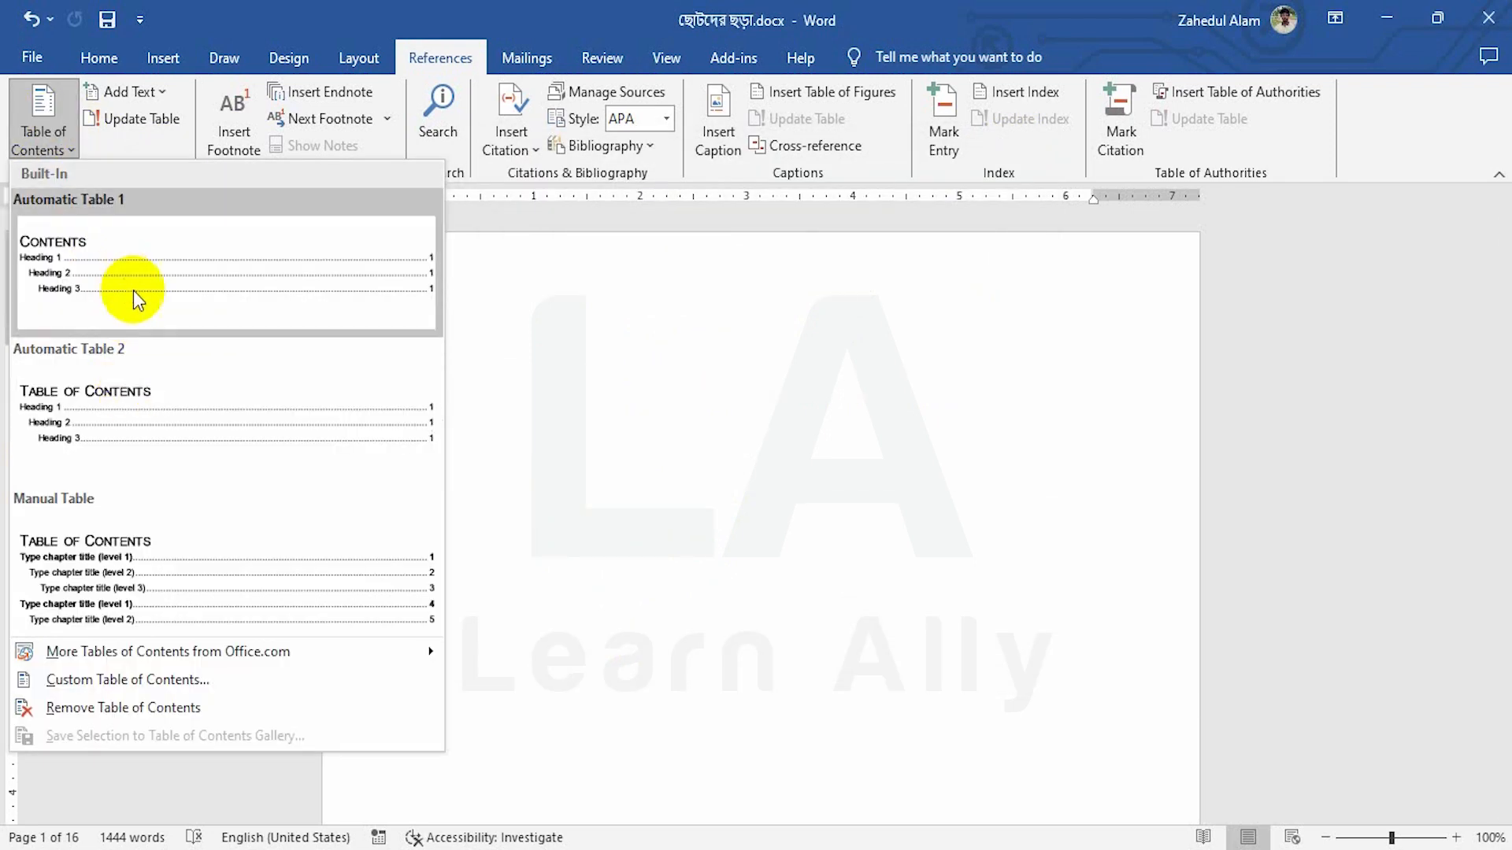
{"action": "left_click", "coordinate": [152, 677]}
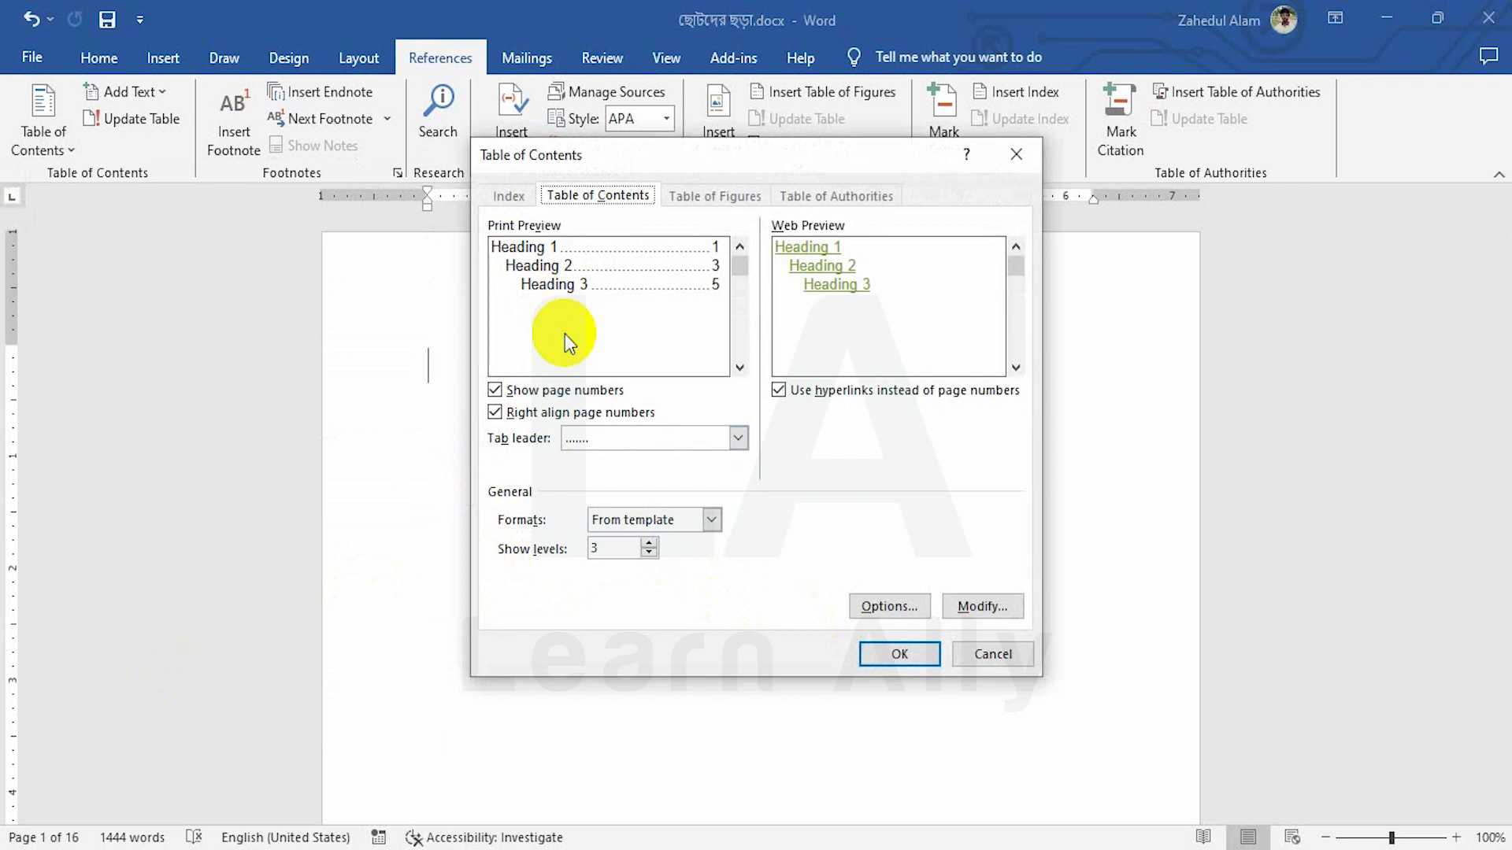
Step: Try showing 2, 4 and 6 heading levels in the table of contents and set the levels back to 3
{"action": "left_click", "coordinate": [650, 552]}
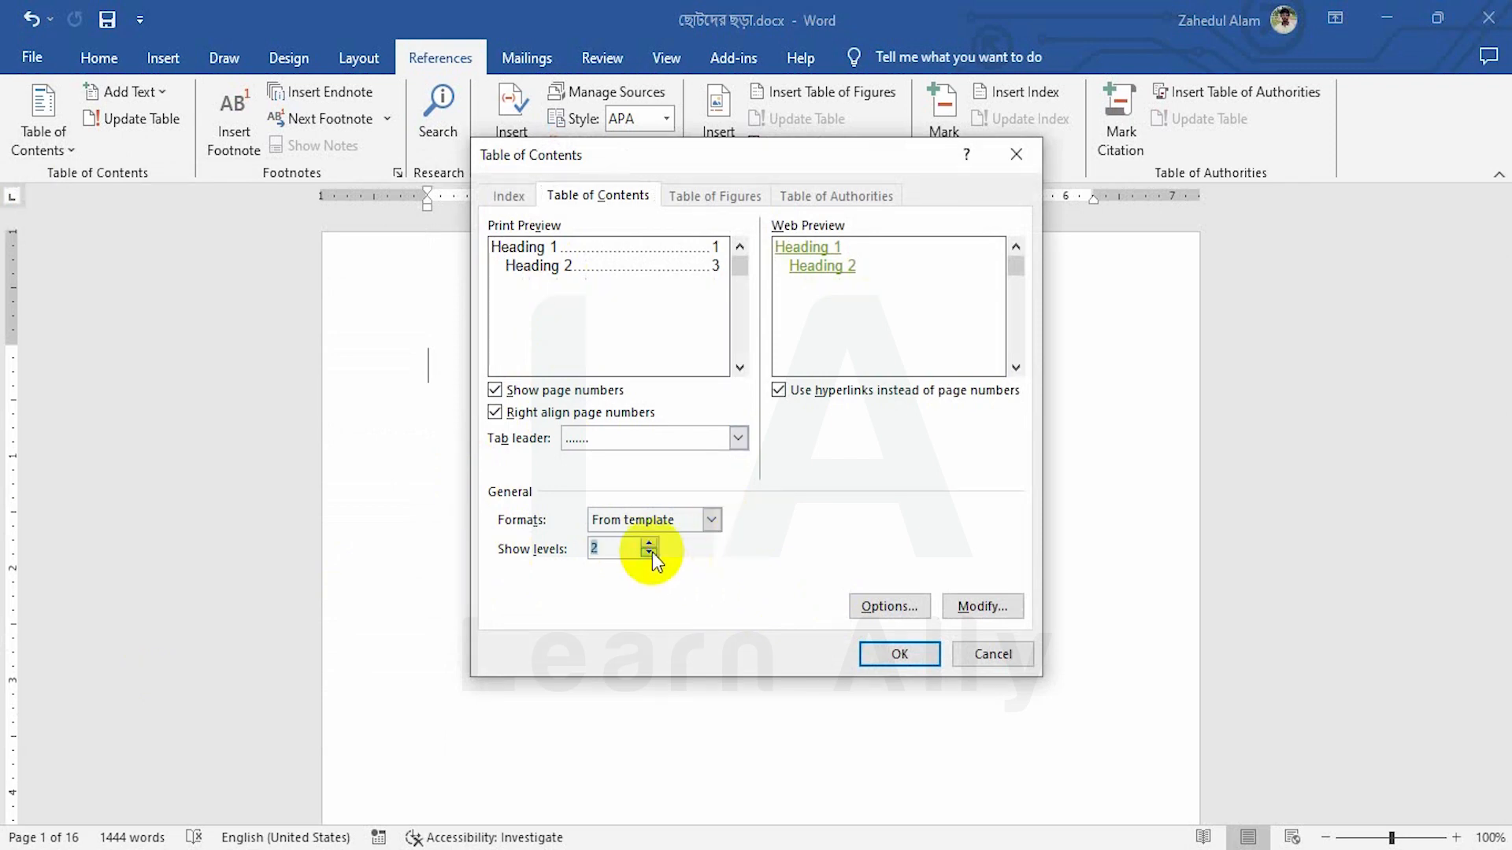
{"action": "left_click", "coordinate": [651, 542]}
{"action": "left_click", "coordinate": [650, 542]}
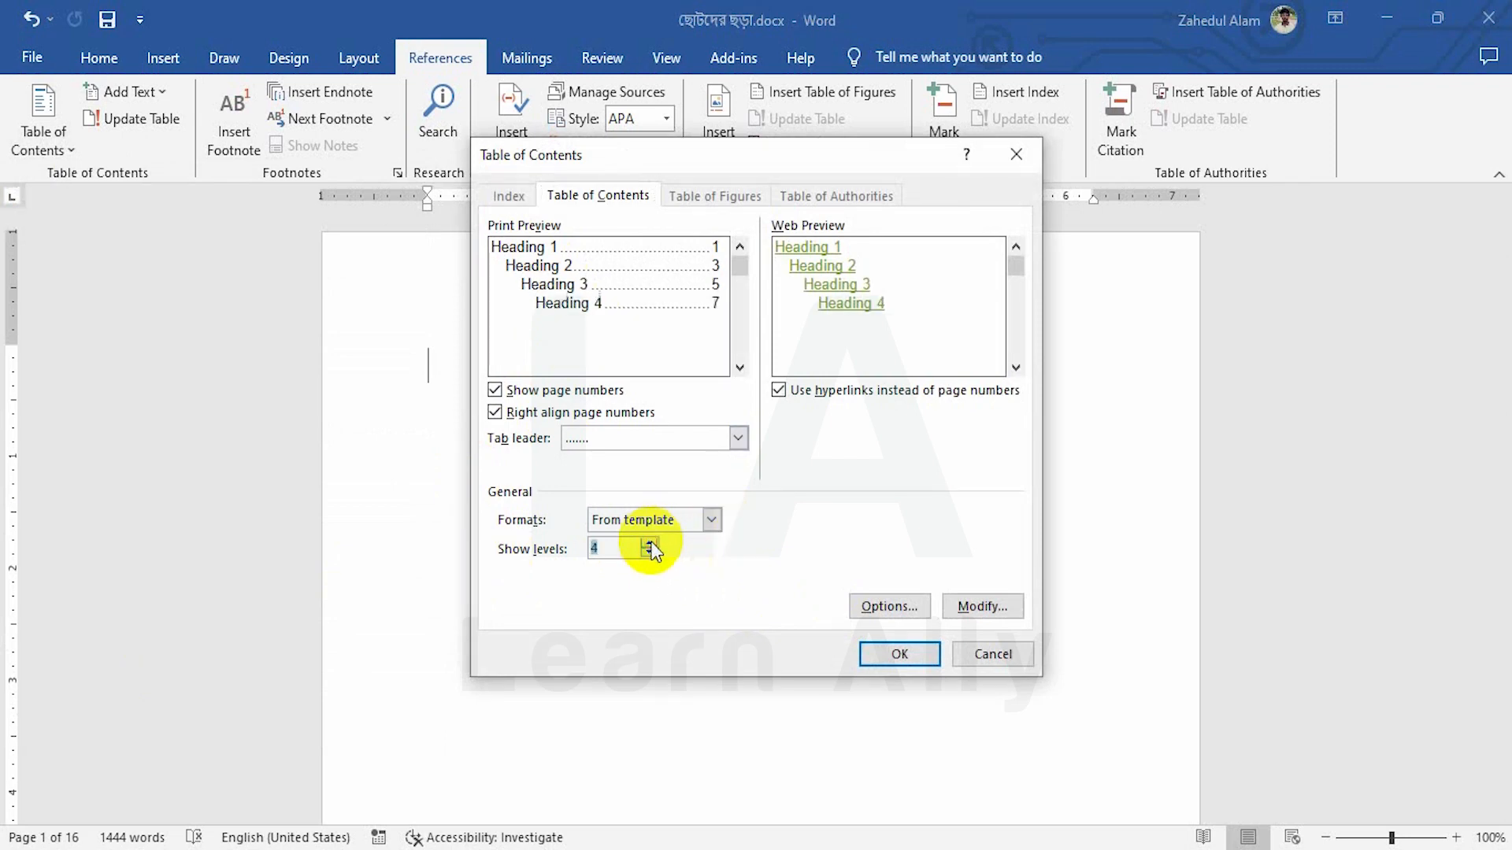
{"action": "left_click", "coordinate": [650, 541]}
{"action": "left_click", "coordinate": [650, 542]}
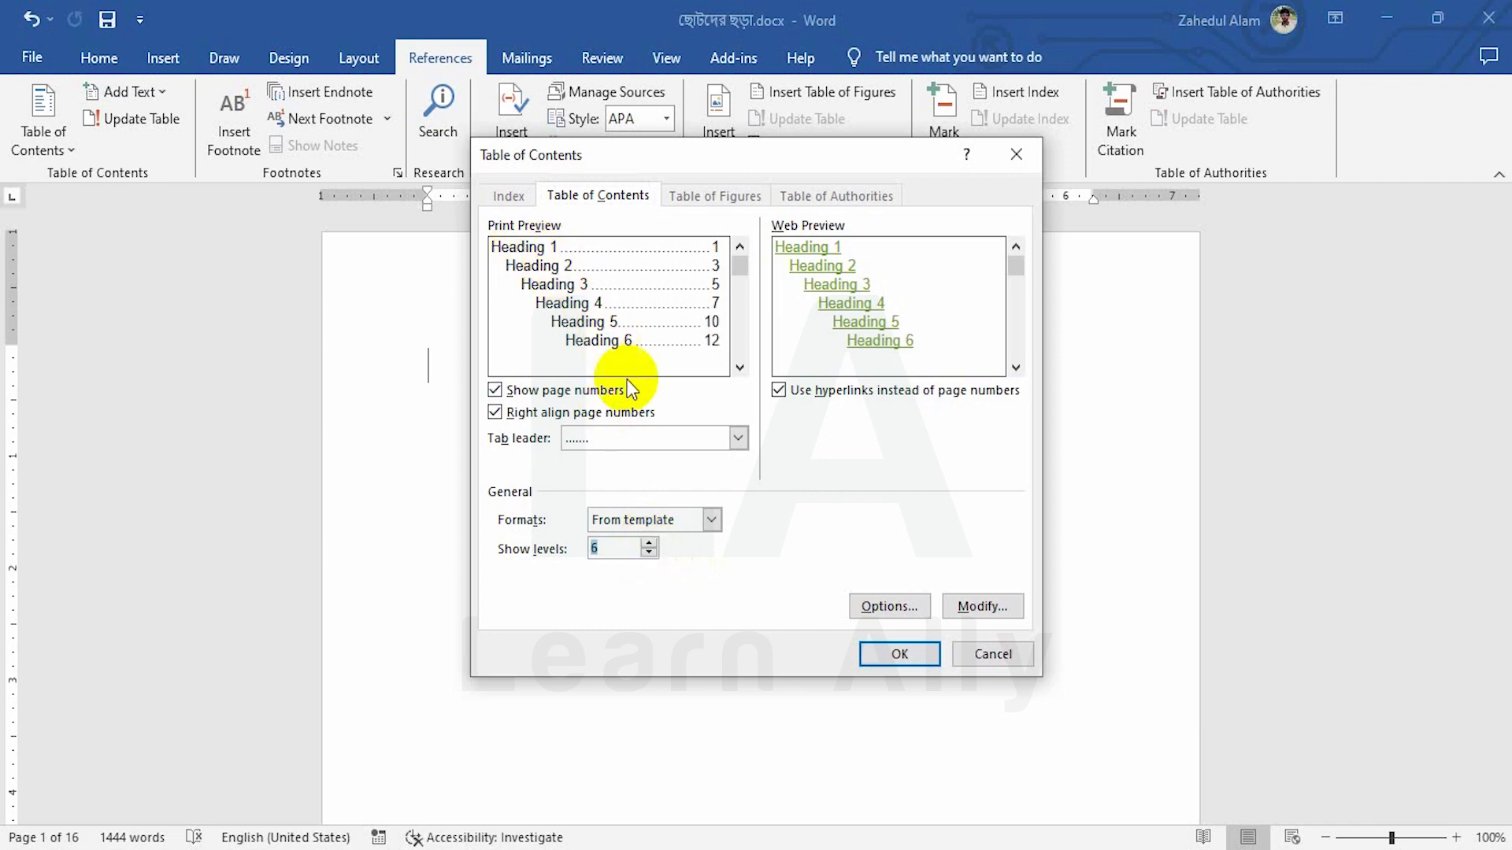
{"action": "left_click", "coordinate": [649, 543]}
{"action": "left_click", "coordinate": [649, 543]}
{"action": "left_click", "coordinate": [649, 554]}
{"action": "left_click", "coordinate": [650, 554]}
{"action": "left_click", "coordinate": [649, 553]}
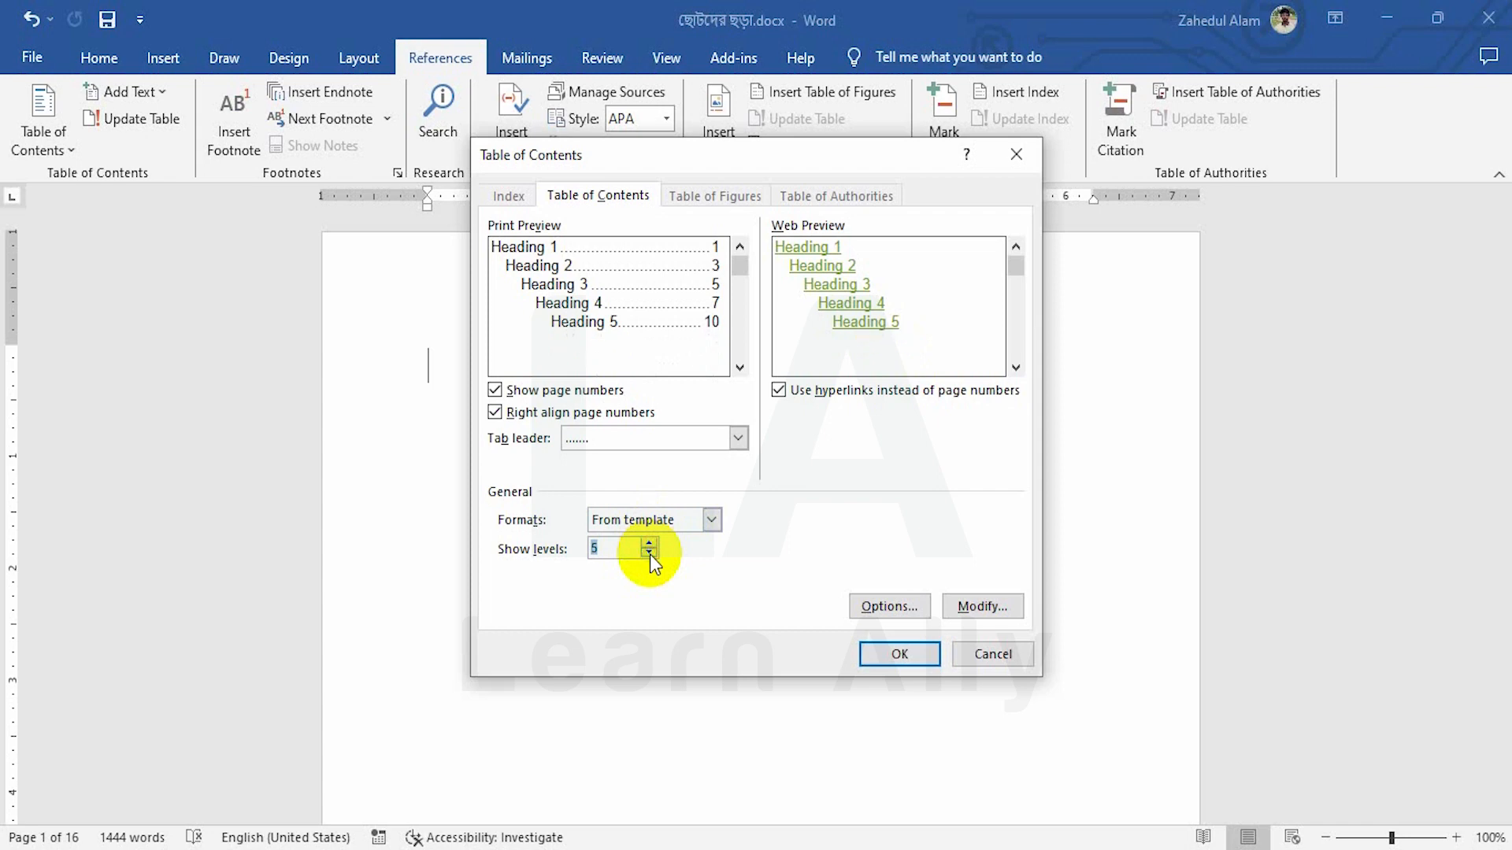
{"action": "left_click", "coordinate": [649, 554]}
{"action": "left_click", "coordinate": [649, 554]}
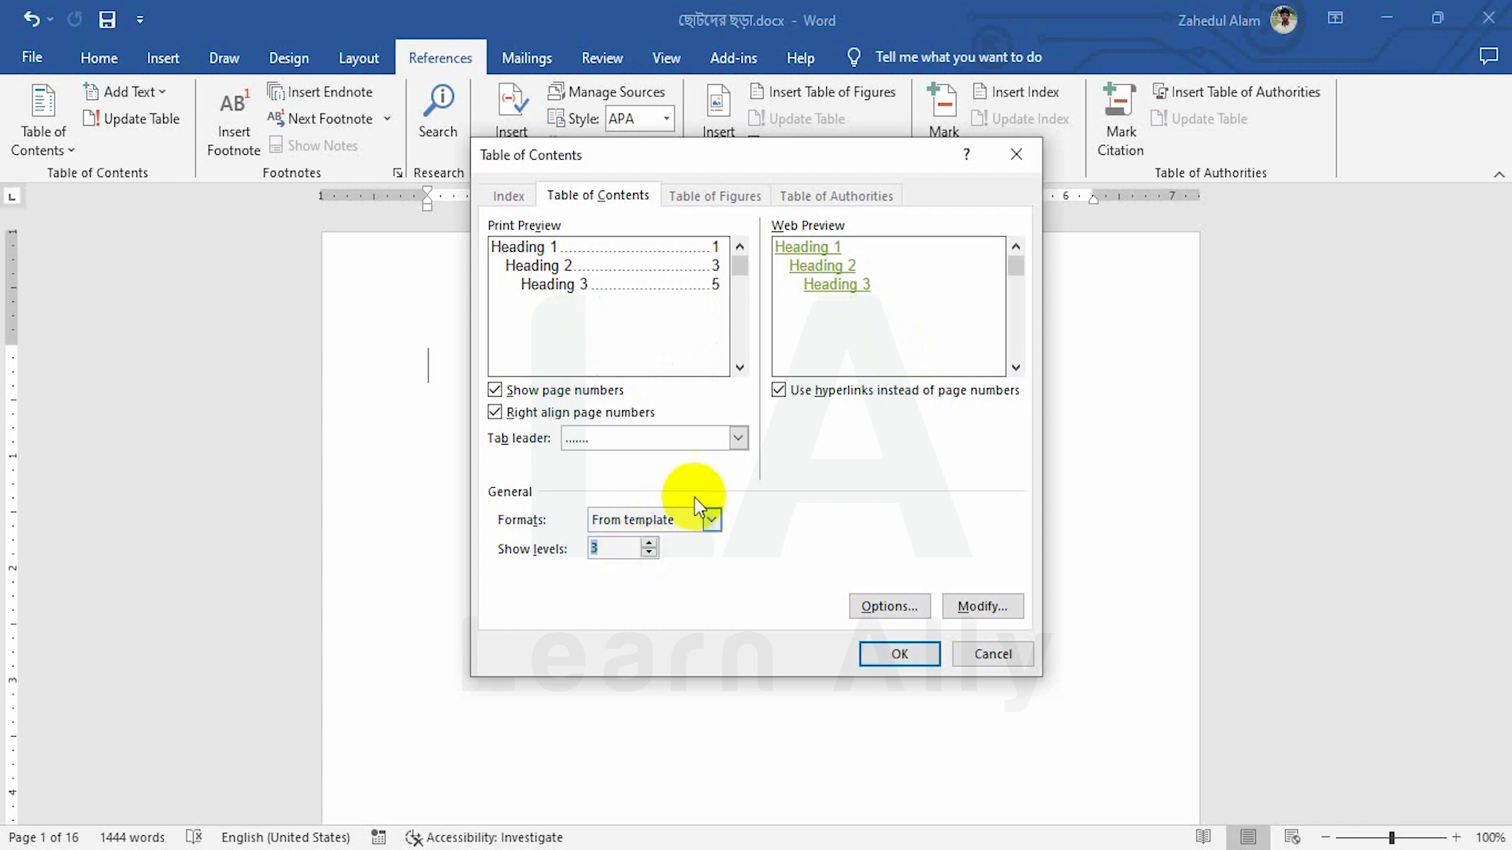
Step: Review the formatting settings of the TOC 1 style and return to the table of contents settings
{"action": "left_click", "coordinate": [977, 605]}
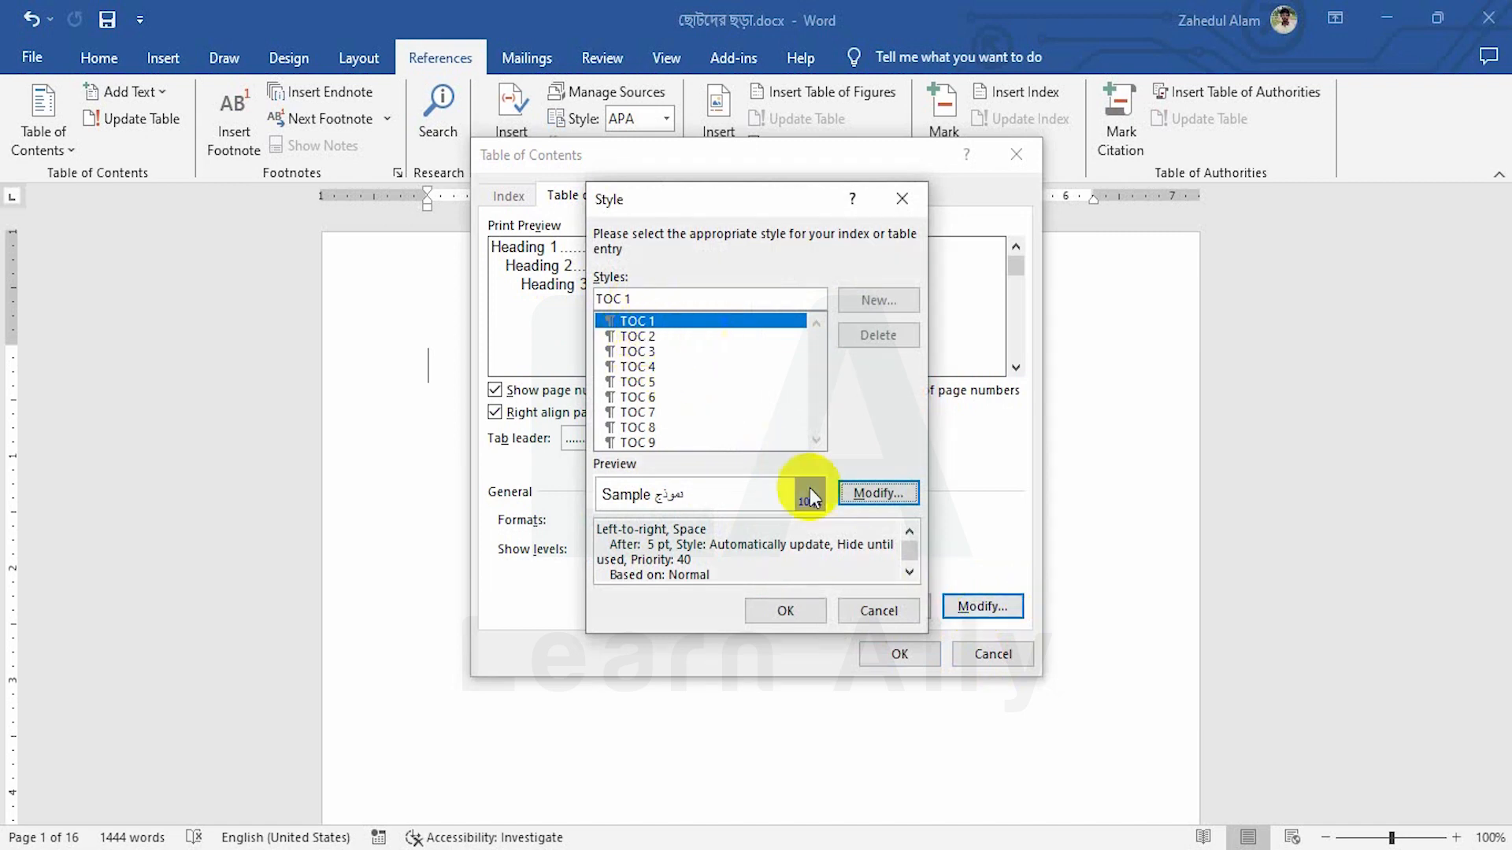
{"action": "left_click", "coordinate": [871, 494]}
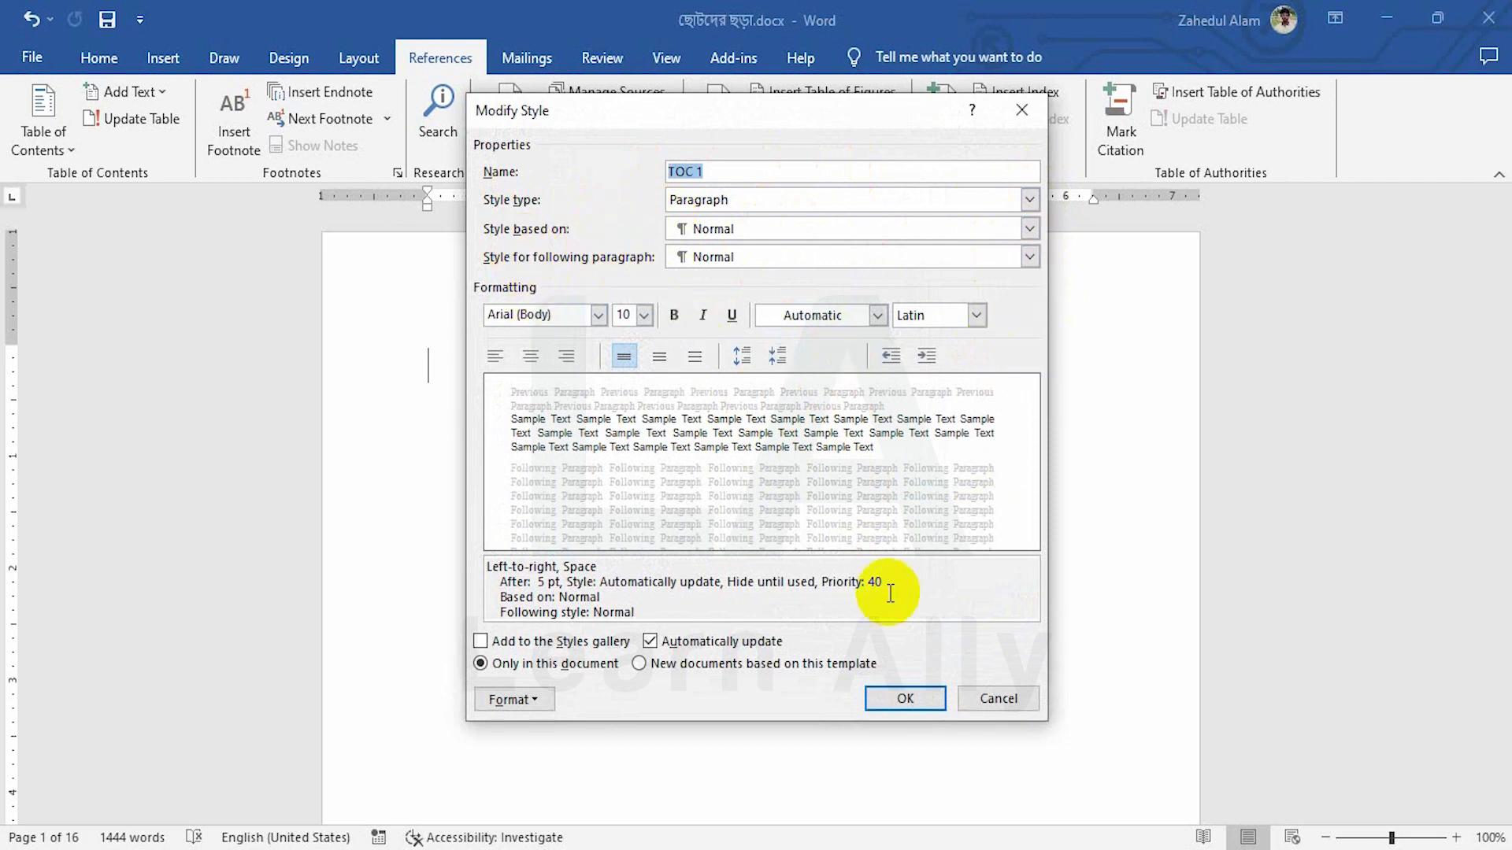
{"action": "left_click", "coordinate": [874, 696]}
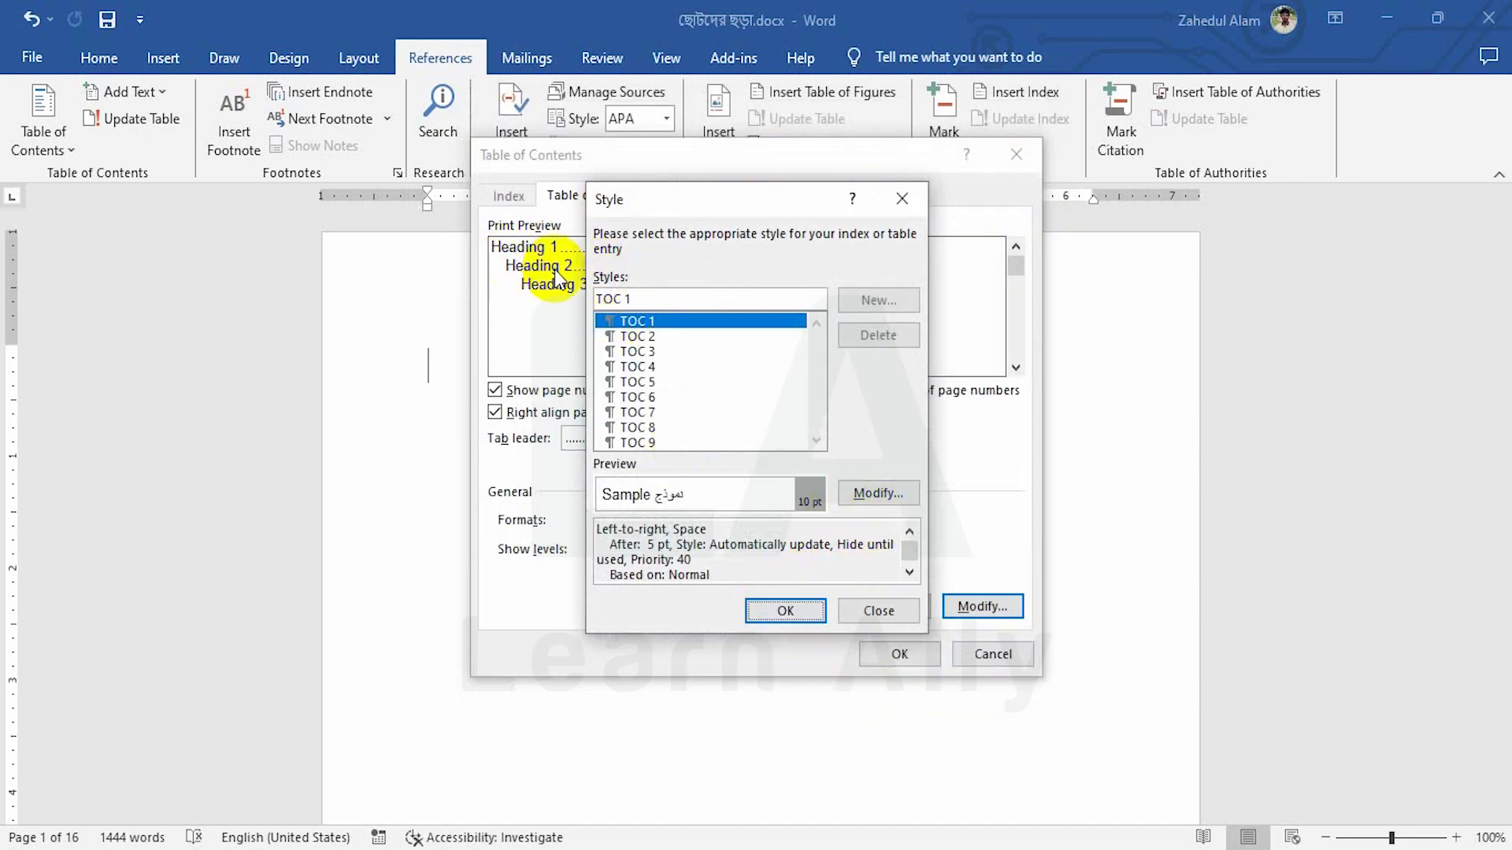
{"action": "left_click", "coordinate": [902, 199]}
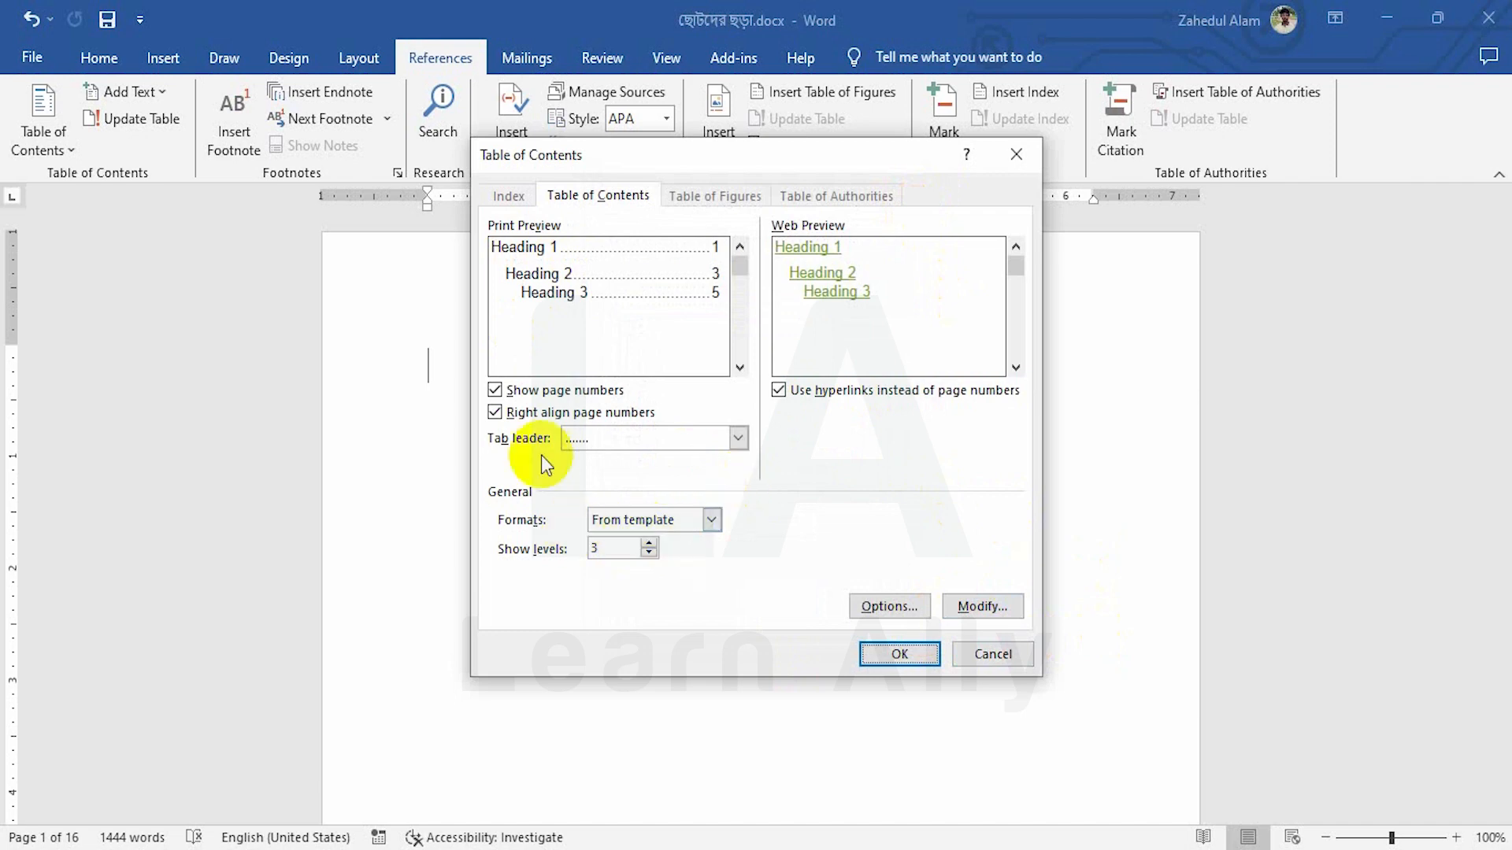
Step: Insert the custom table of contents on the blank first page and delete its text again
{"action": "left_click", "coordinate": [910, 655]}
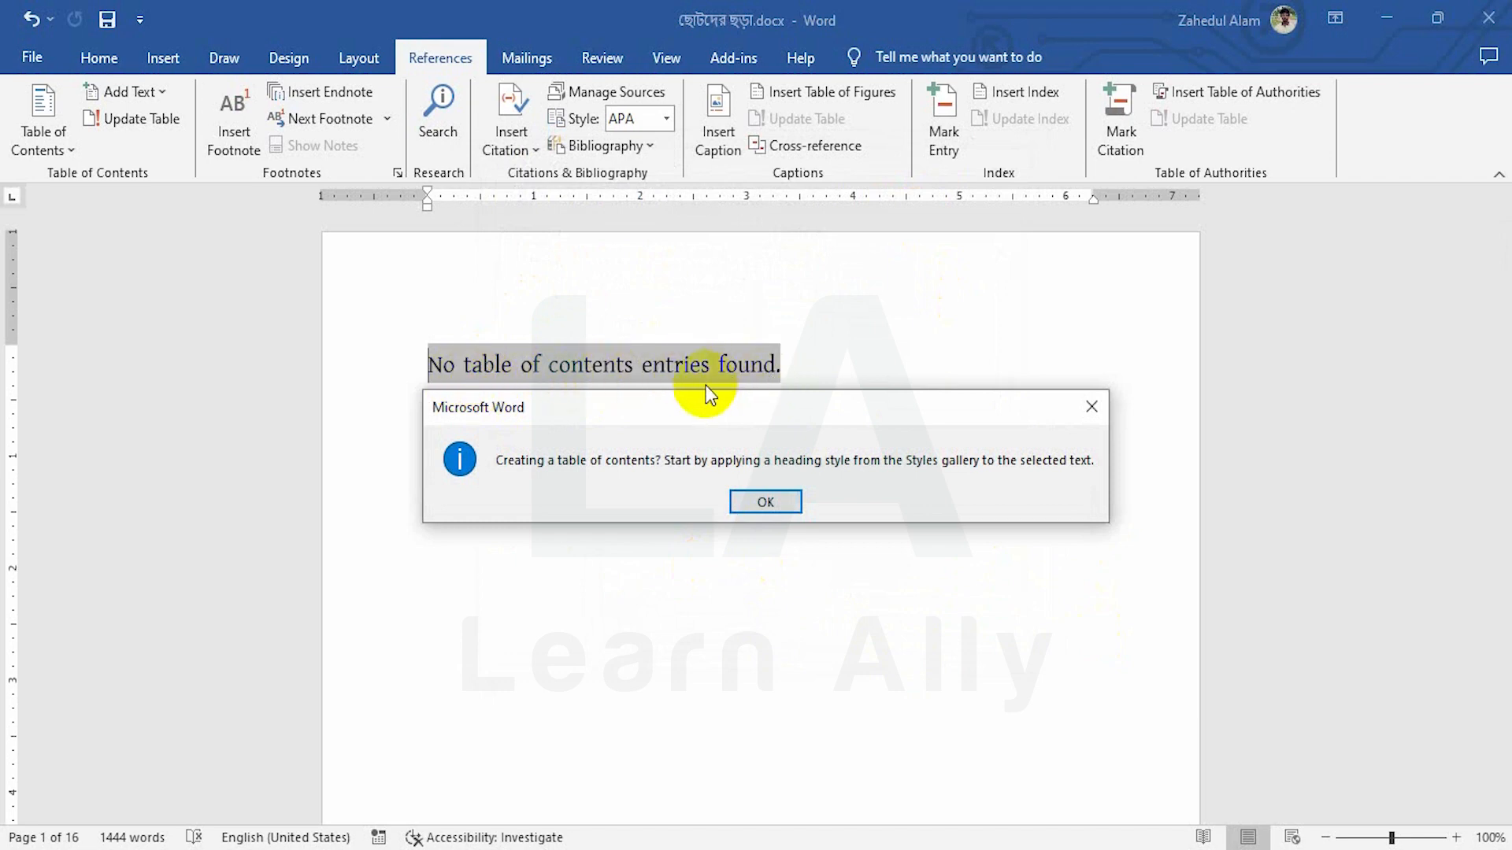
{"action": "left_click", "coordinate": [1094, 417]}
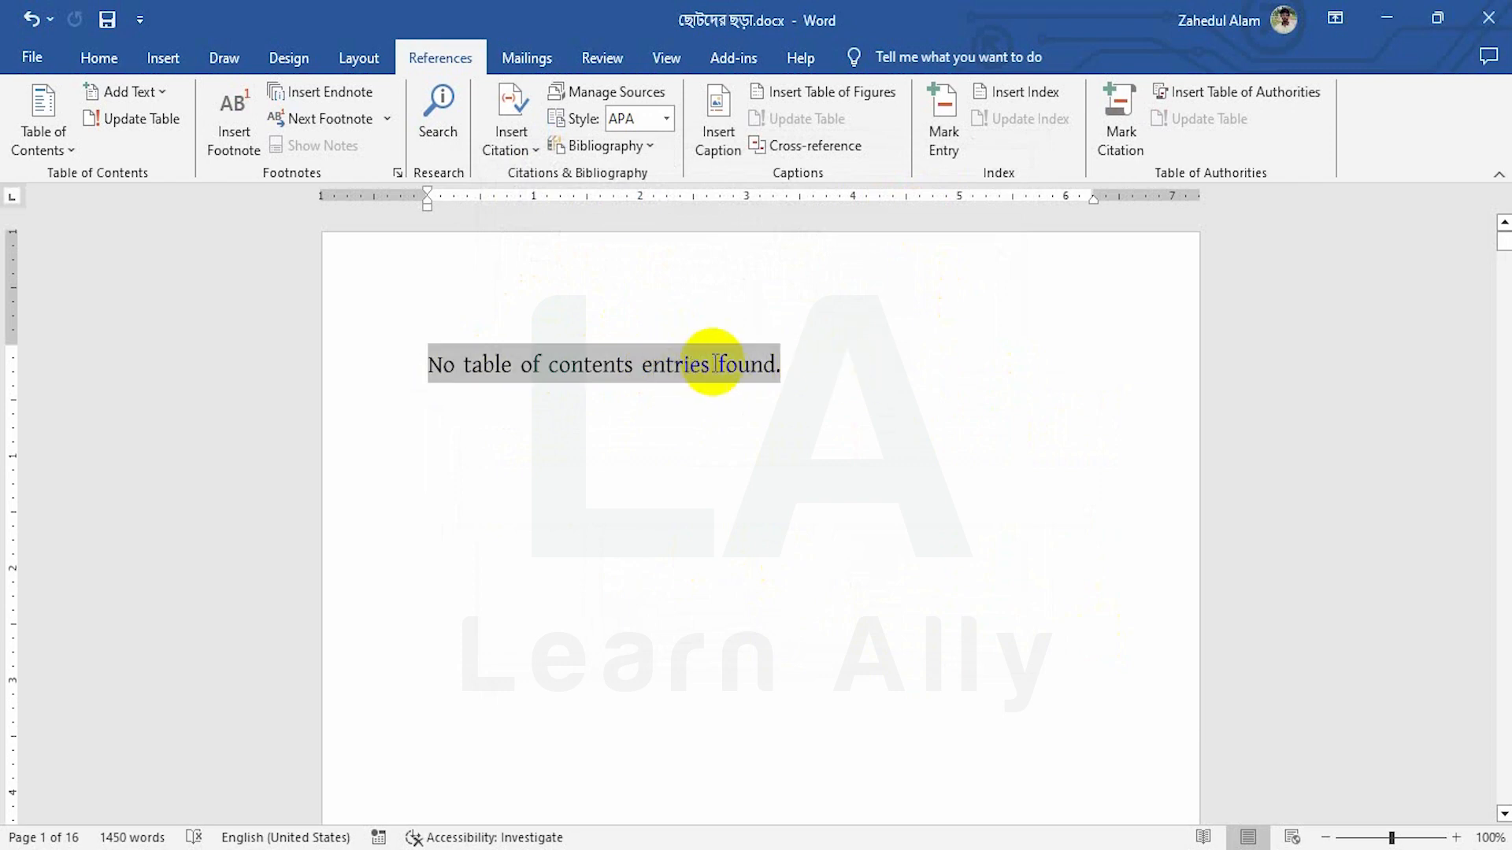
{"action": "left_click", "coordinate": [494, 369]}
{"action": "triple_click", "coordinate": [422, 371]}
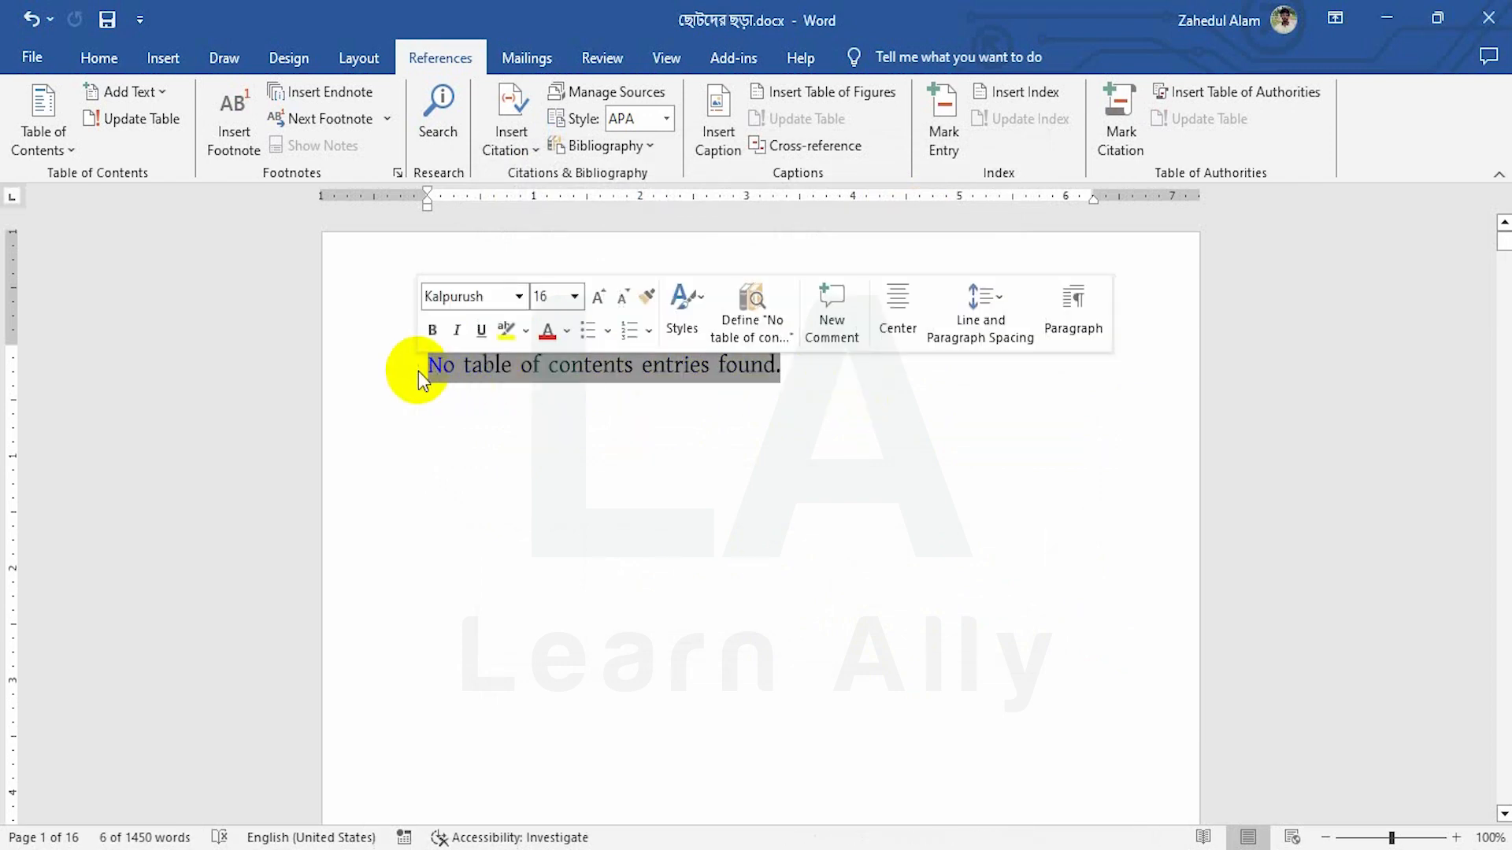
{"action": "key", "text": "Delete"}
Step: Insert the built-in Automatic Table 1 table of contents on the blank first page
{"action": "left_click", "coordinate": [42, 130]}
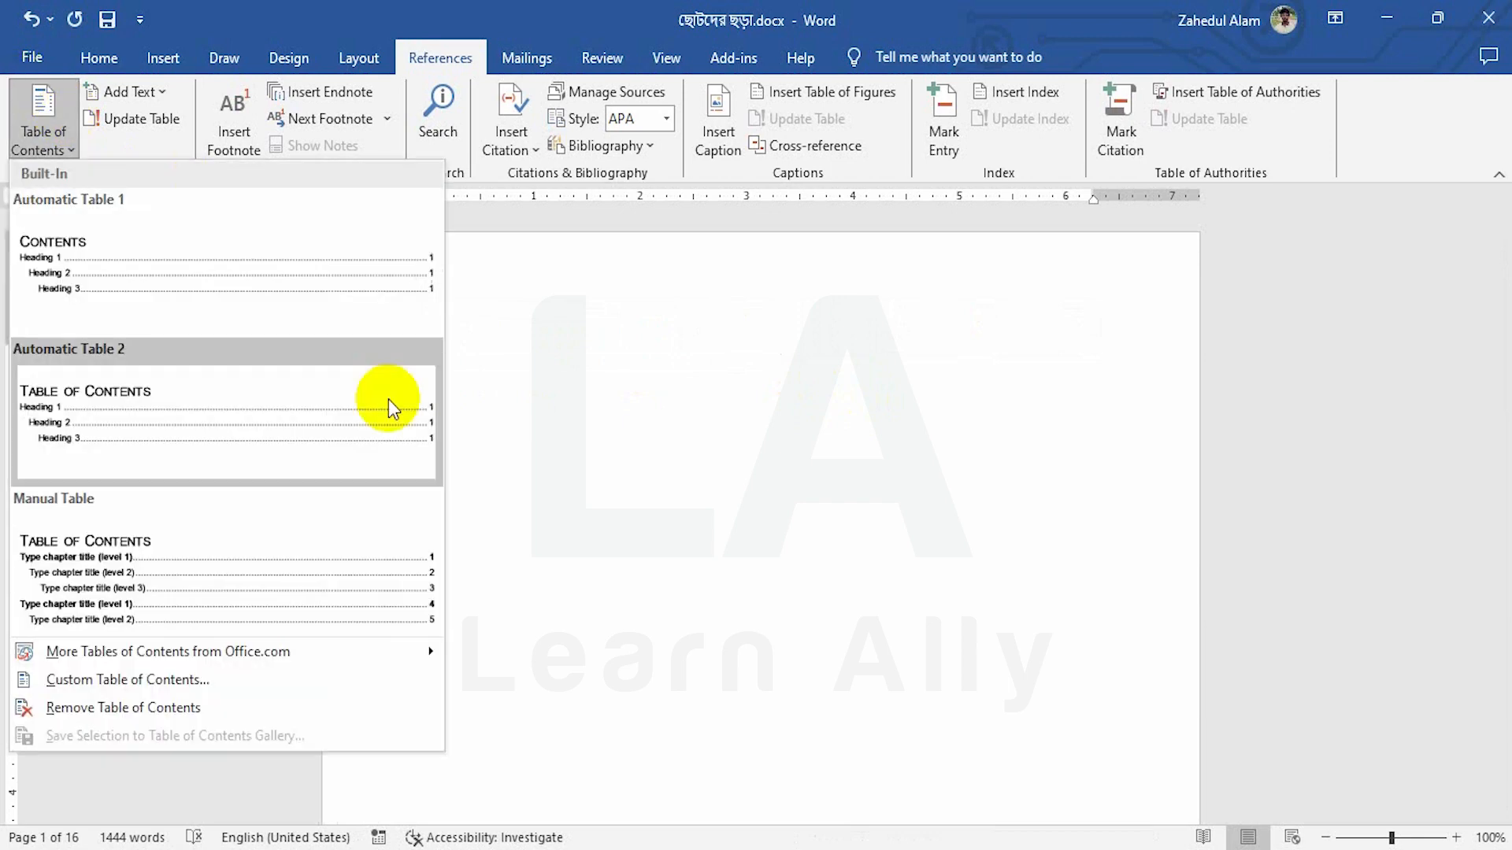
{"action": "left_click", "coordinate": [233, 245]}
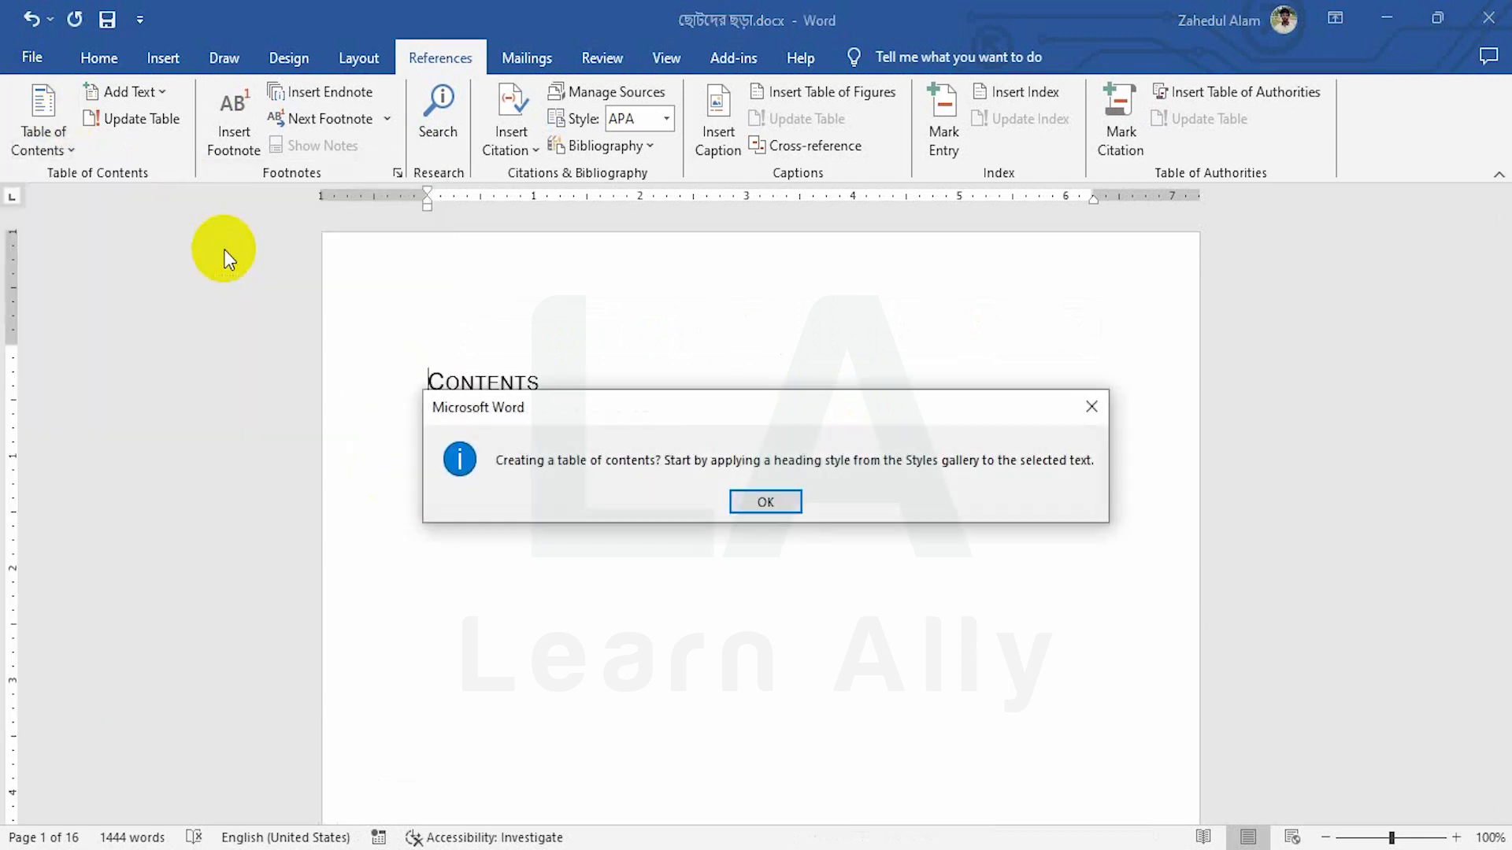
{"action": "left_click", "coordinate": [775, 505]}
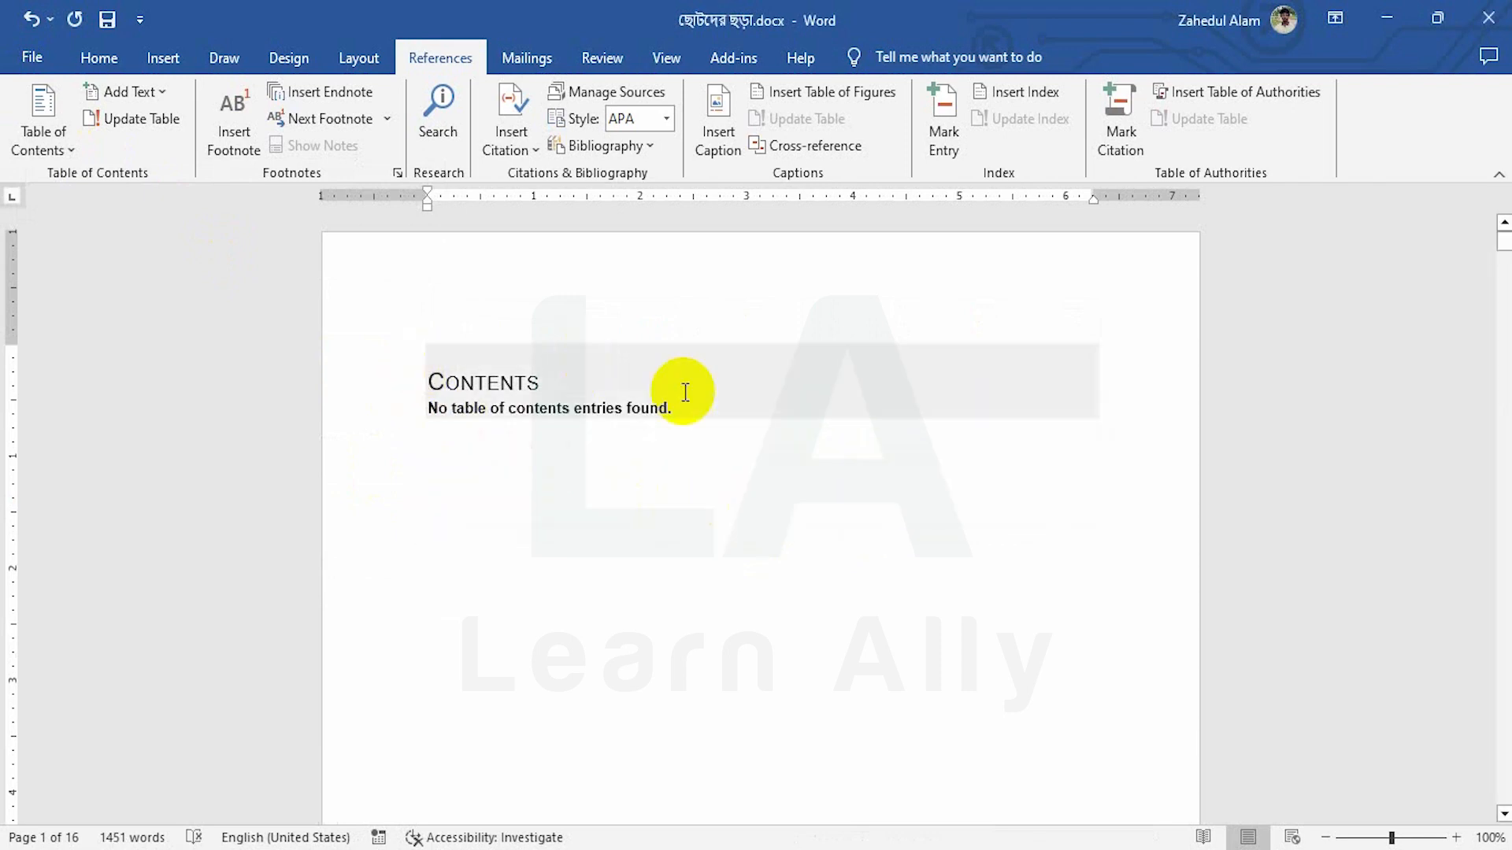
{"action": "left_click", "coordinate": [593, 351]}
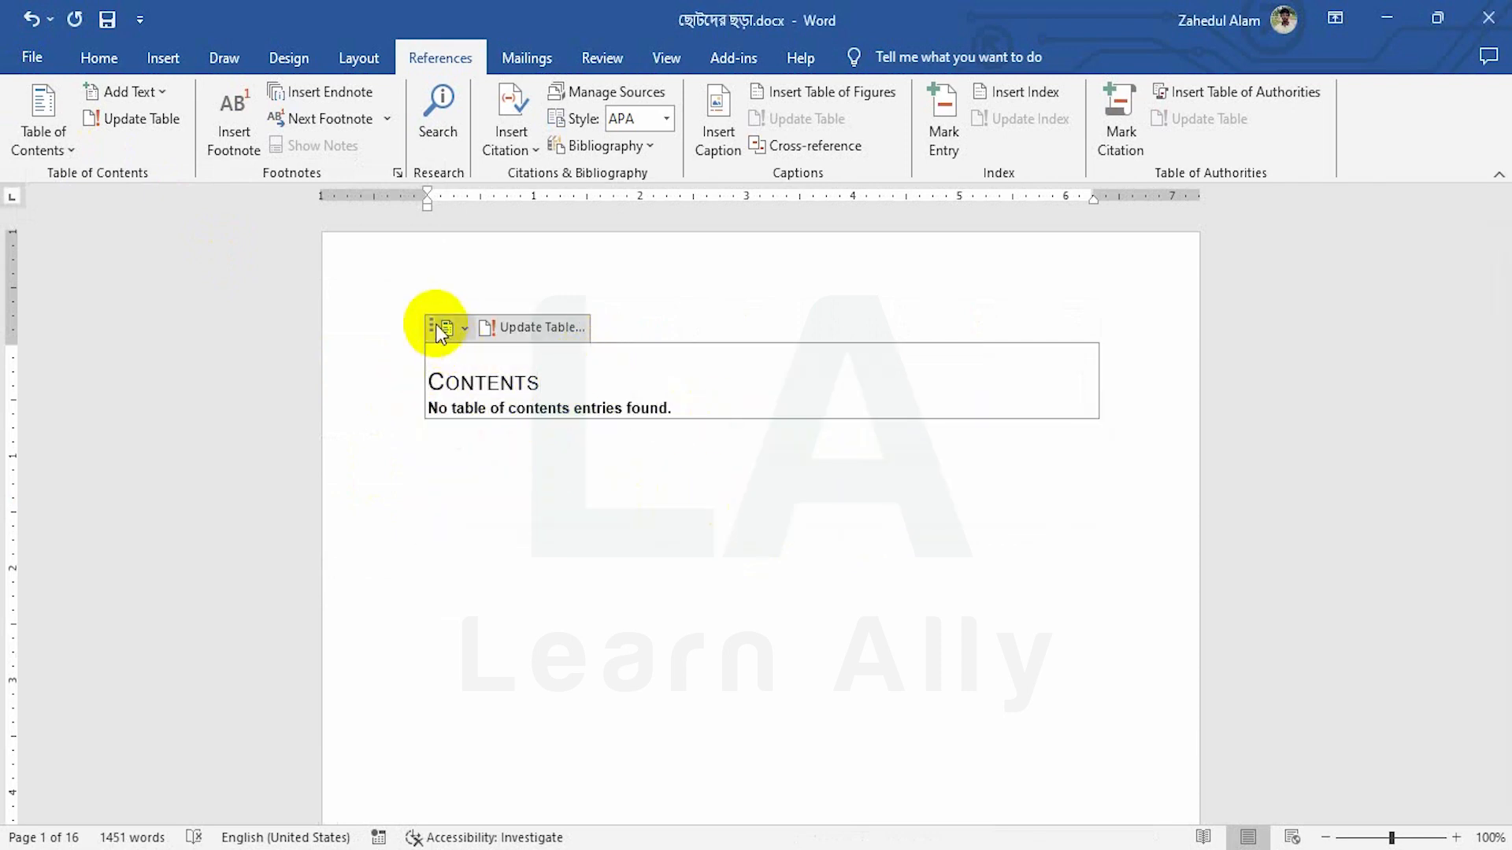
{"action": "left_click", "coordinate": [641, 437]}
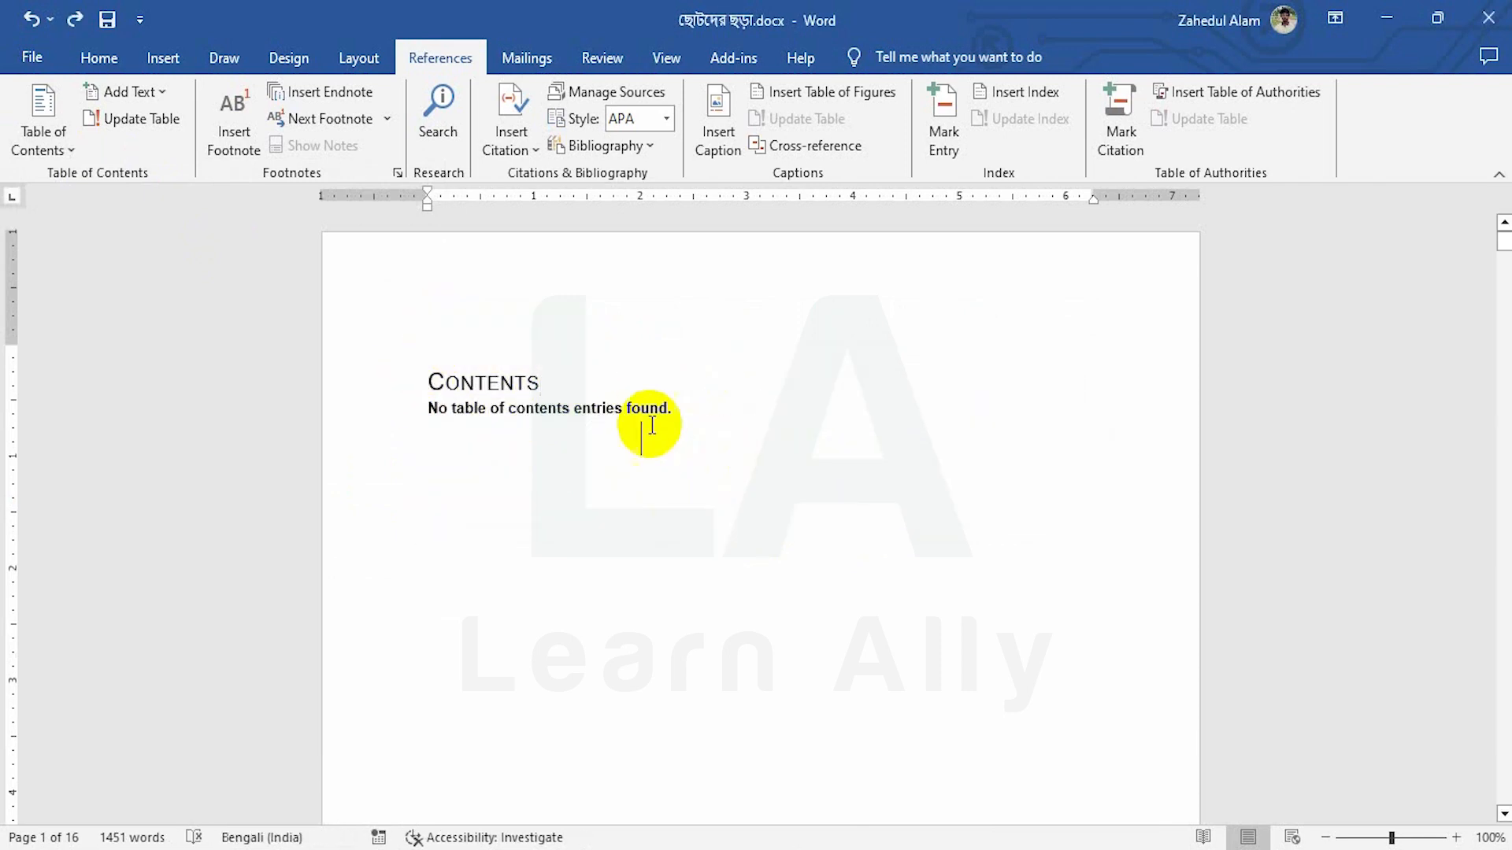
Step: Remove the automatic table of contents from the first page
{"action": "left_click", "coordinate": [34, 148]}
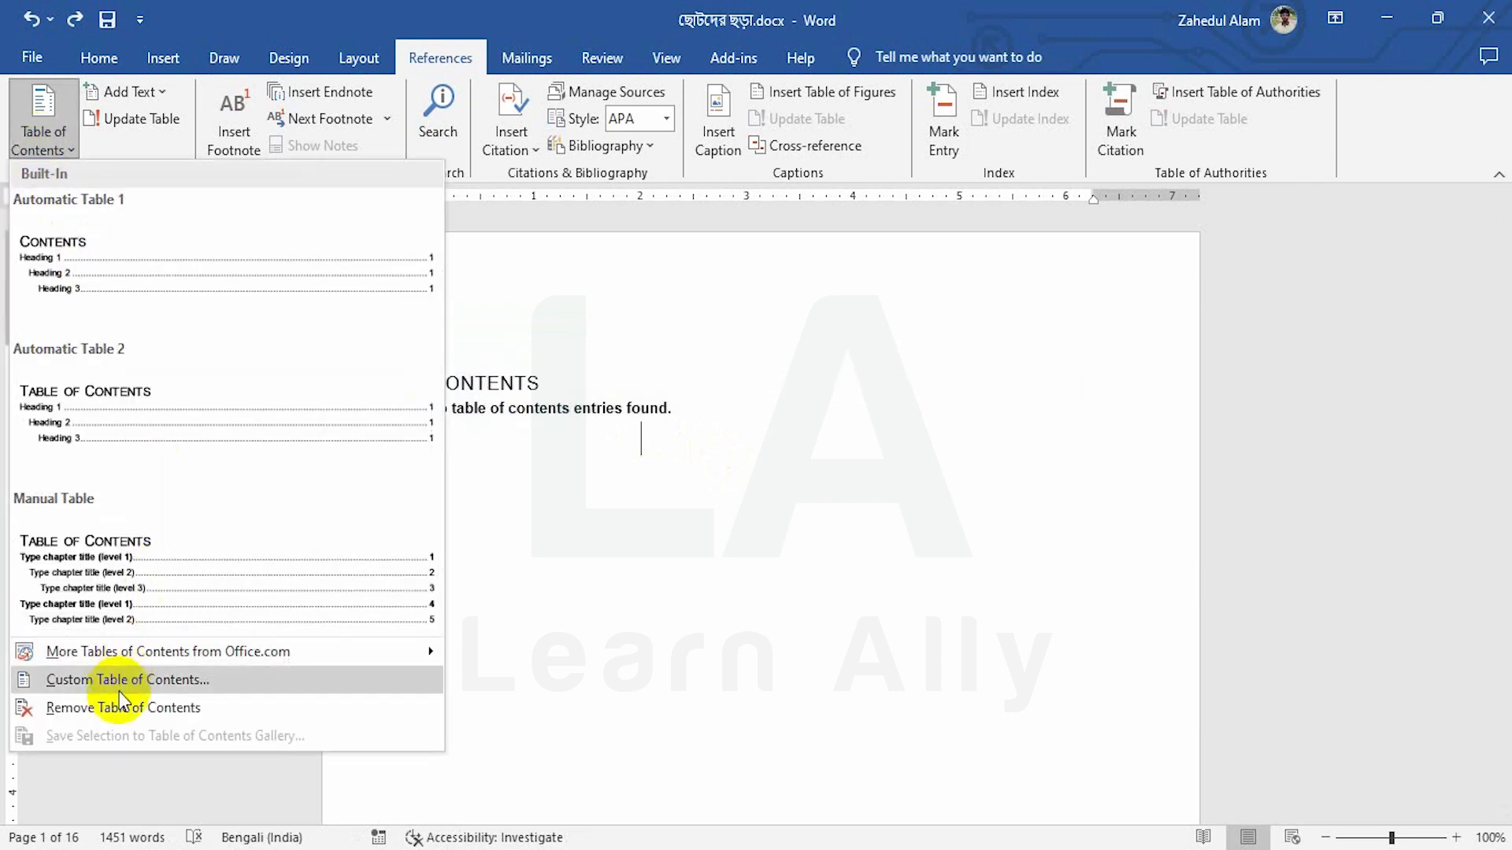
{"action": "left_click", "coordinate": [117, 710]}
{"action": "left_click", "coordinate": [426, 356]}
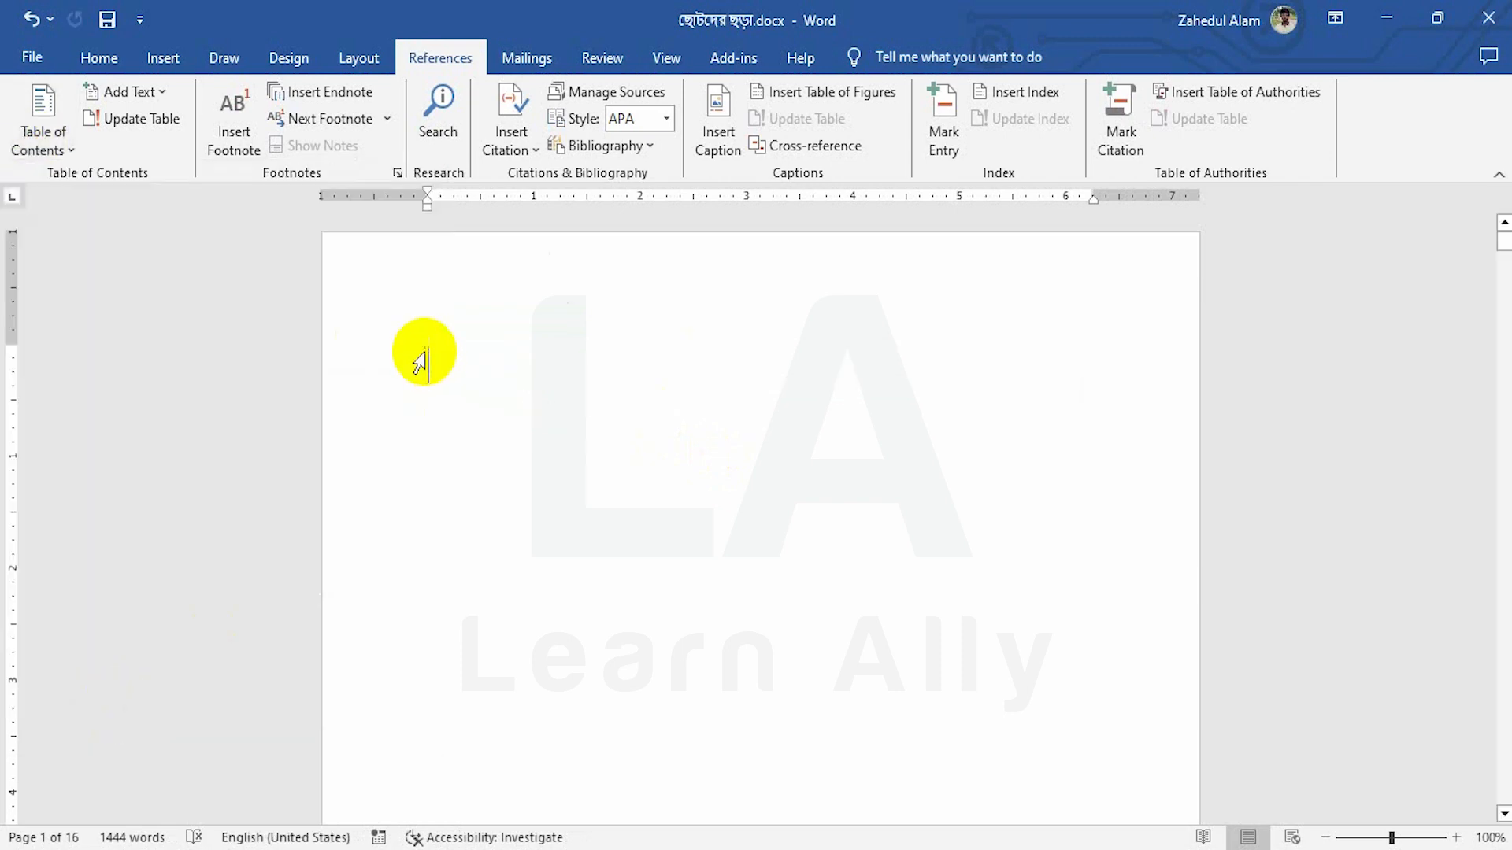
{"action": "left_click", "coordinate": [43, 134]}
{"action": "left_click", "coordinate": [127, 680]}
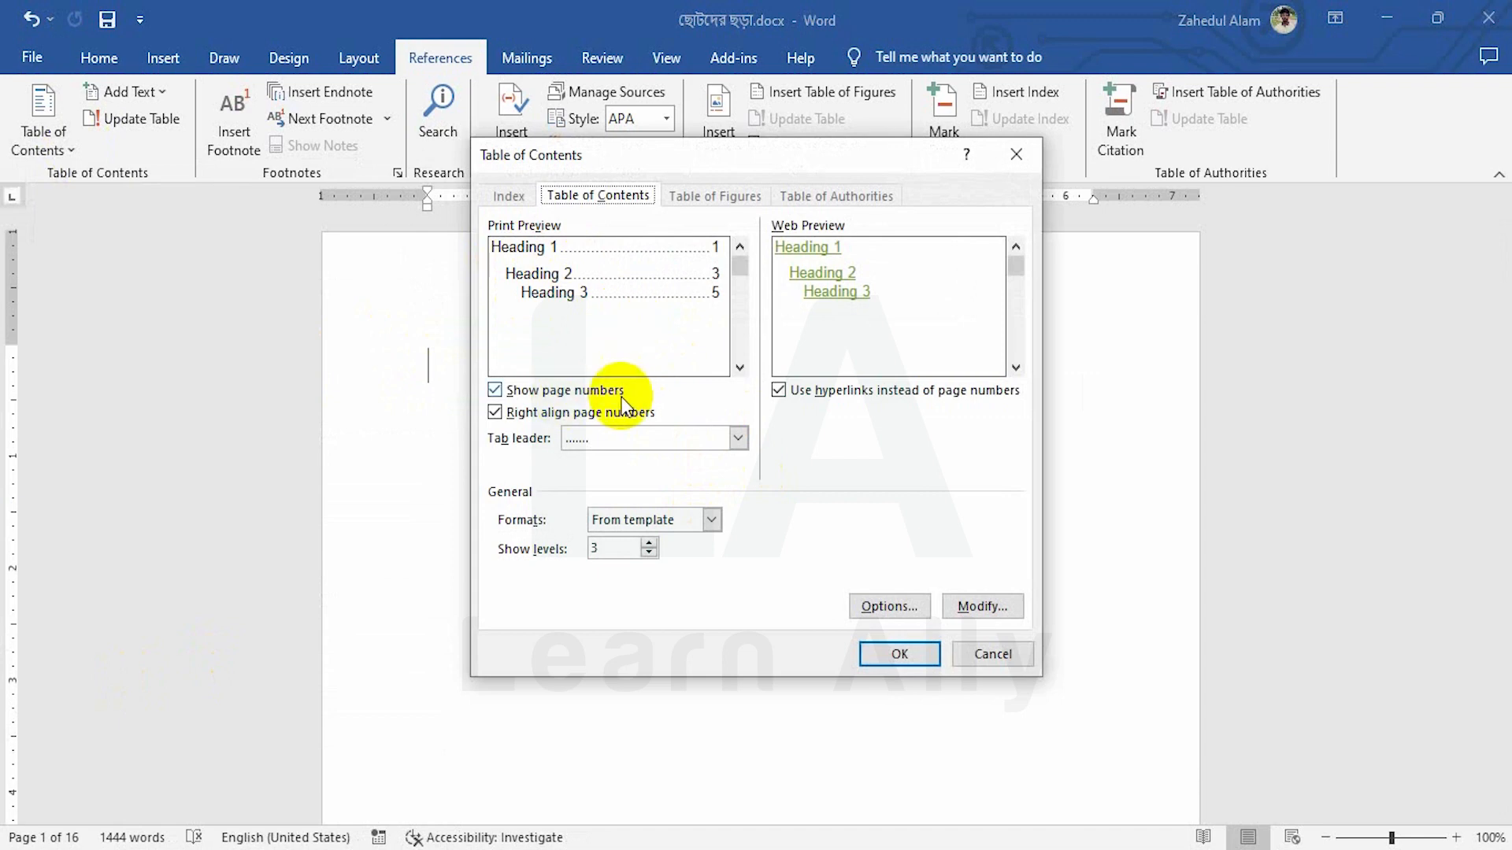
{"action": "left_click", "coordinate": [1004, 653]}
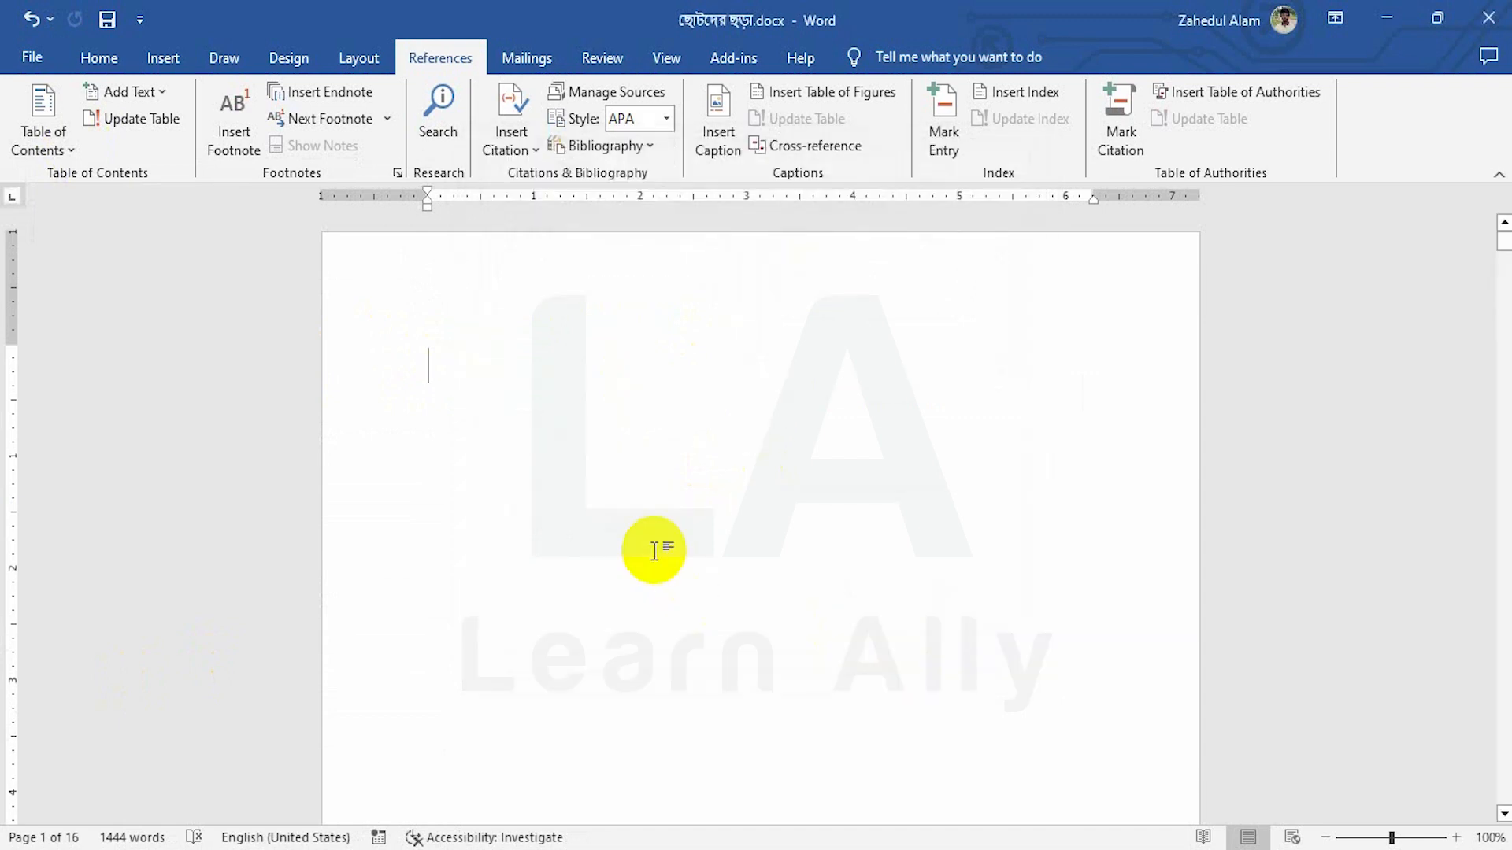
Step: Apply the Heading 1 style to the first poem's title "আয় রে পাখি" and centre it
{"action": "scroll", "coordinate": [659, 543], "scroll_direction": "down", "scroll_amount": 15}
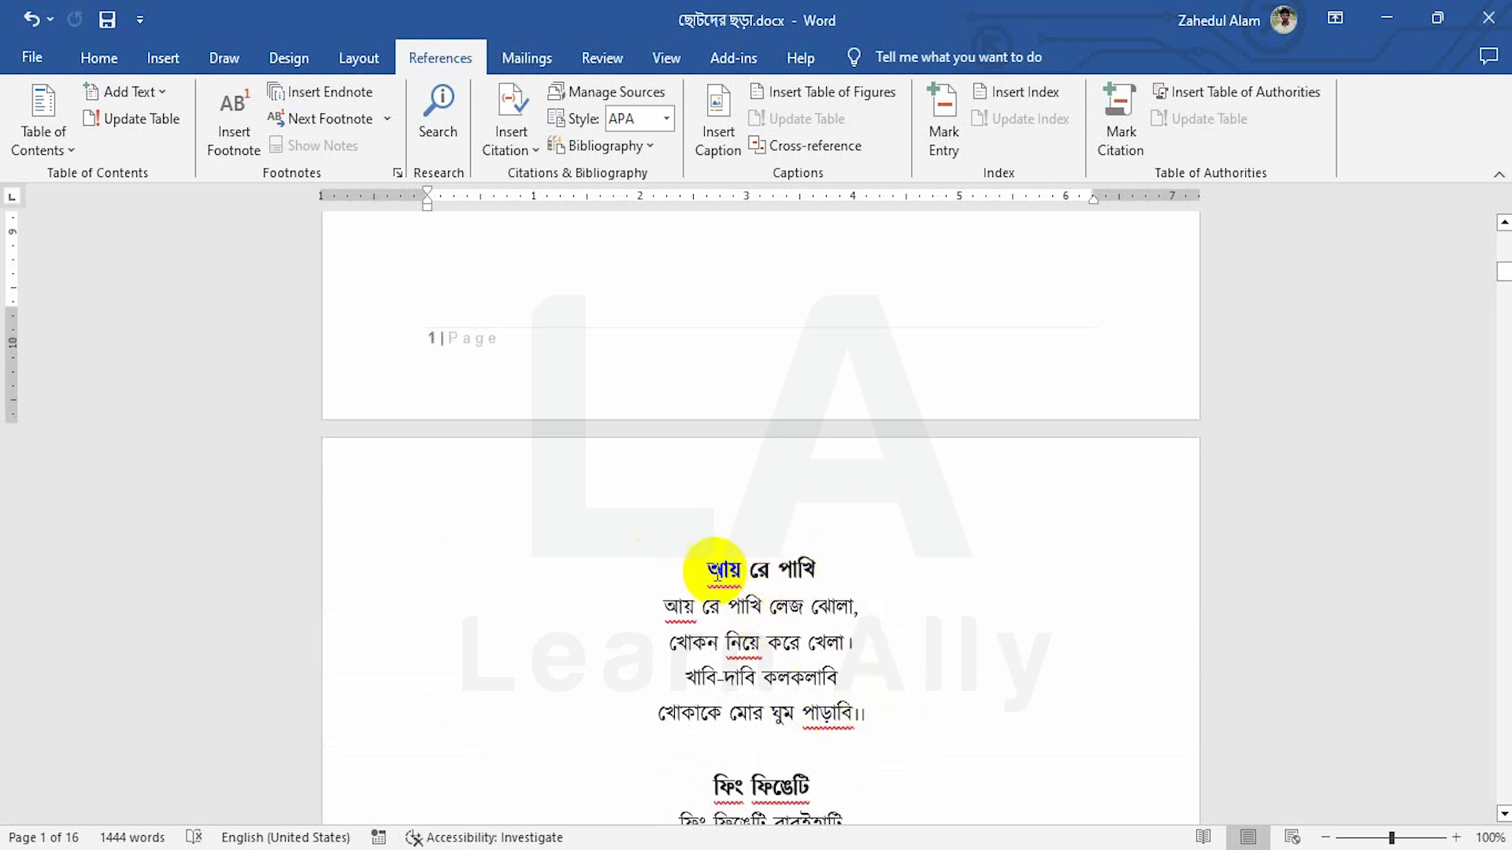
{"action": "left_click_drag", "start_coordinate": [706, 567], "coordinate": [816, 575]}
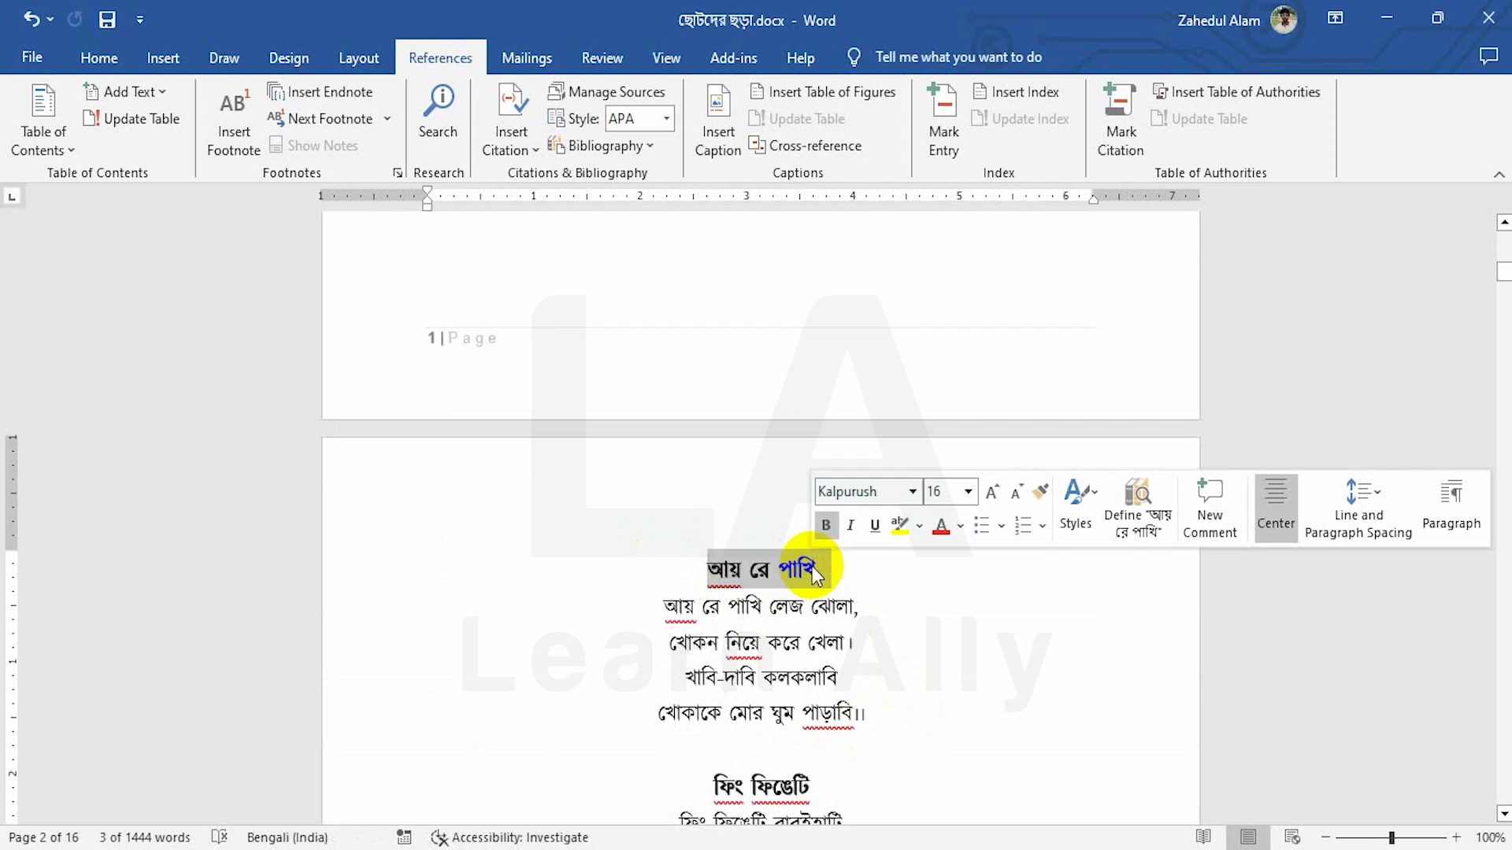
{"action": "left_click", "coordinate": [802, 573]}
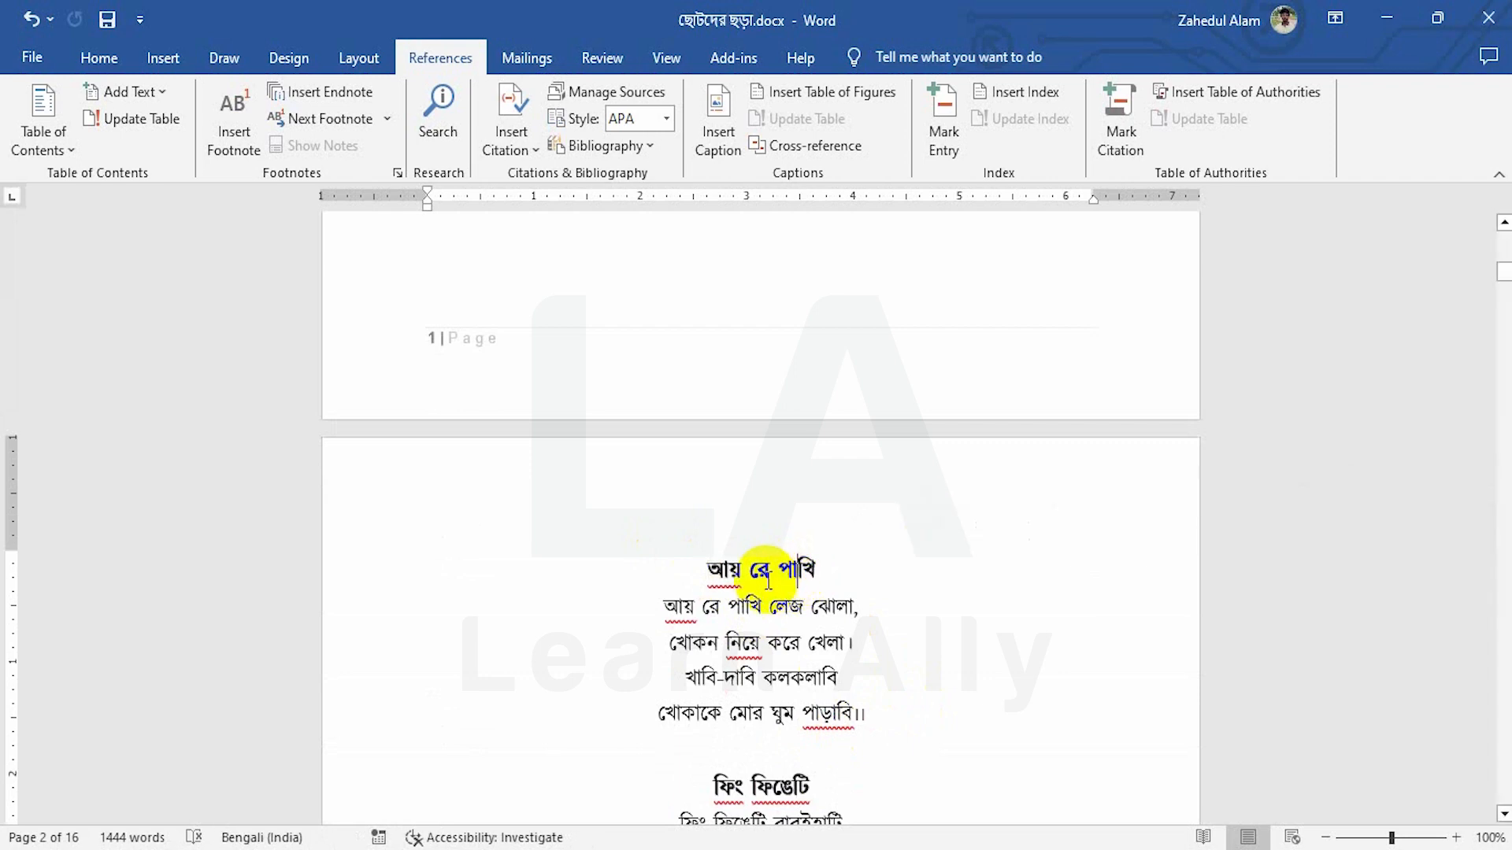
{"action": "left_click", "coordinate": [768, 583]}
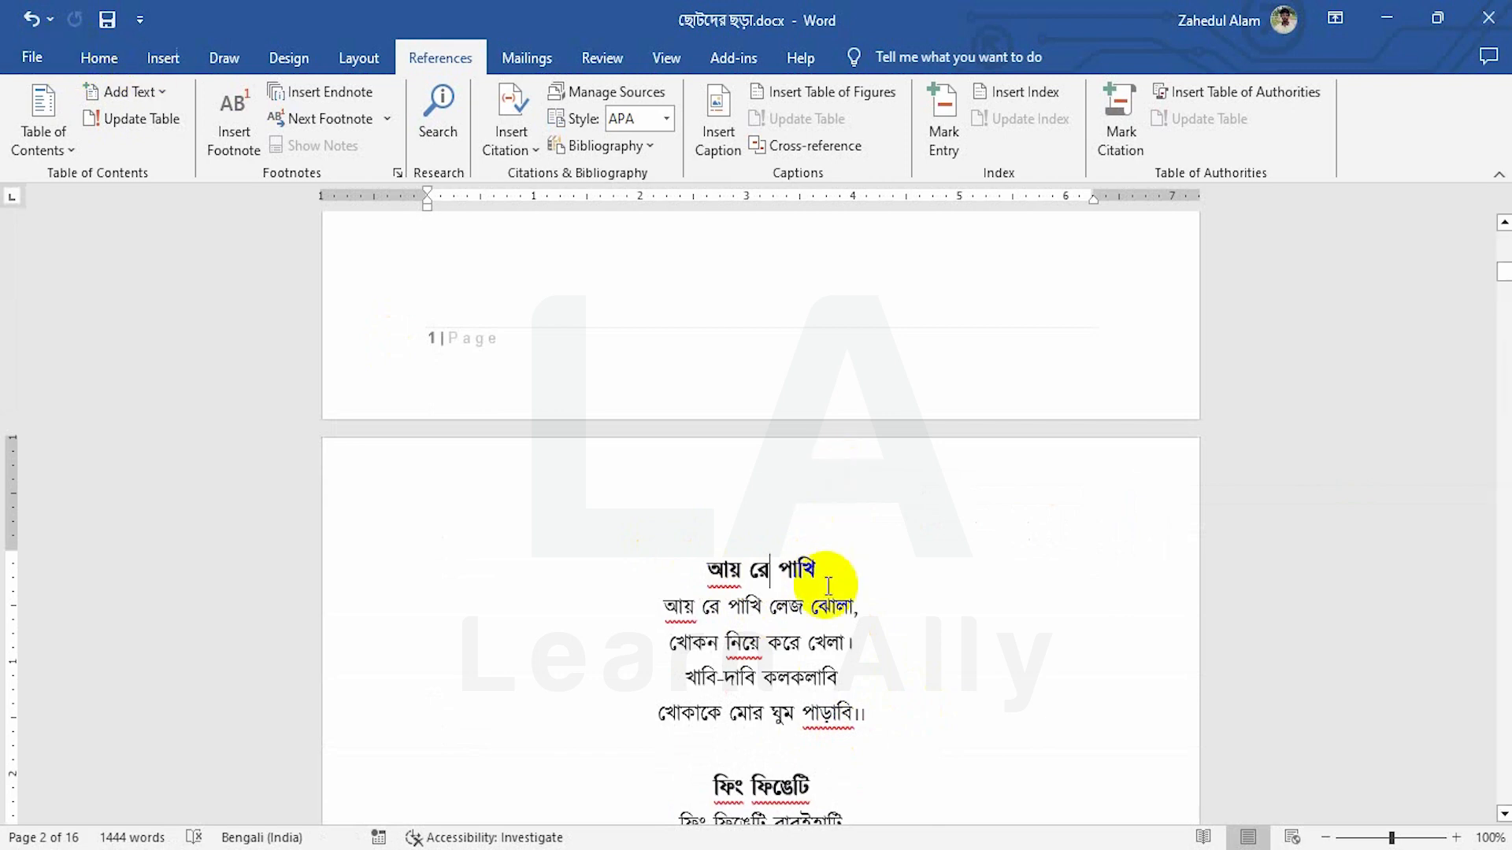
{"action": "left_click_drag", "start_coordinate": [833, 568], "coordinate": [685, 571]}
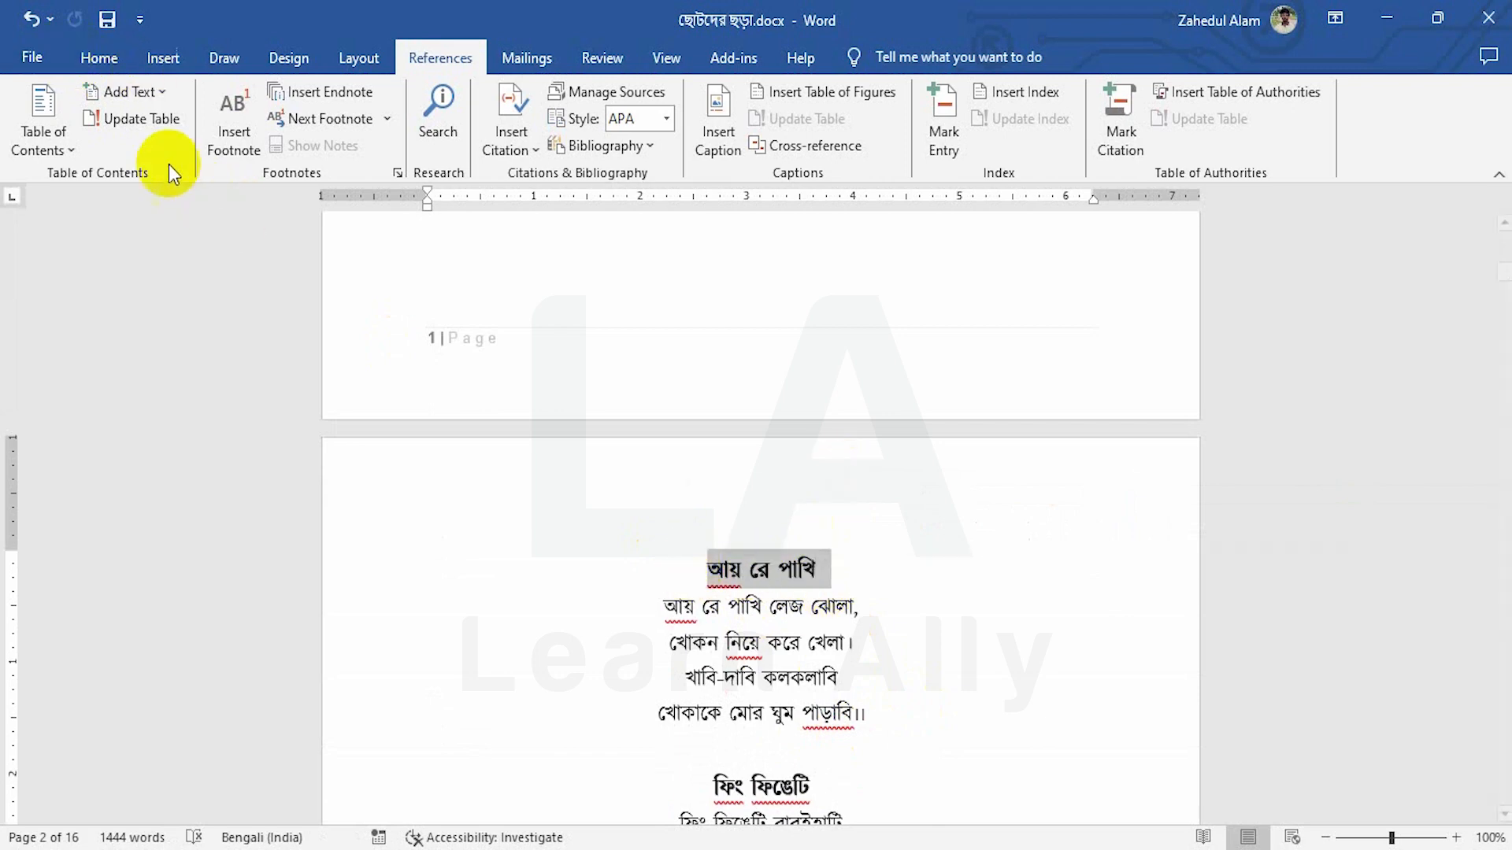
{"action": "left_click", "coordinate": [99, 57]}
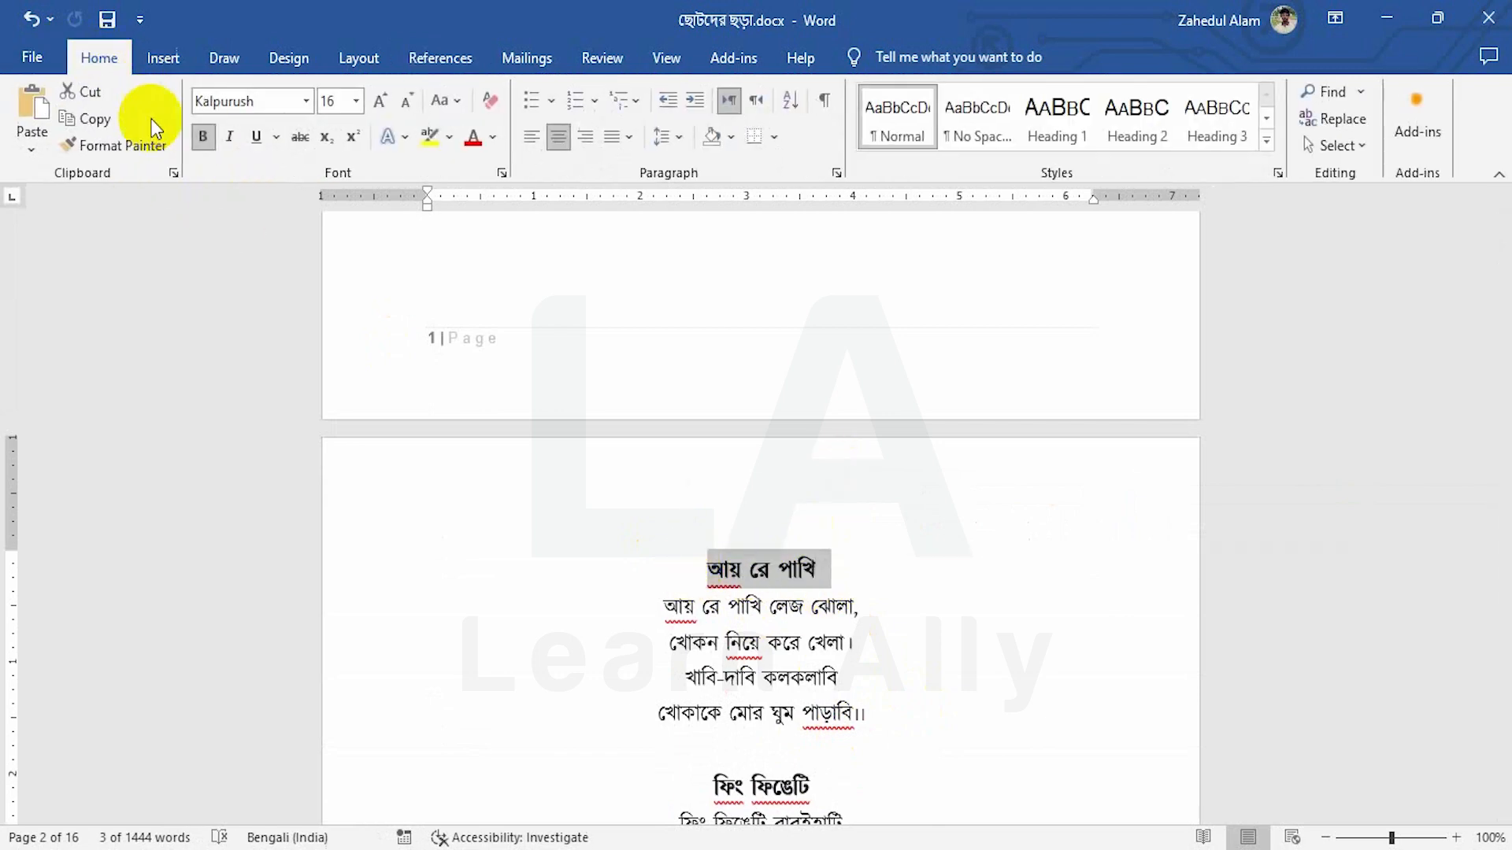
{"action": "left_click", "coordinate": [1085, 122]}
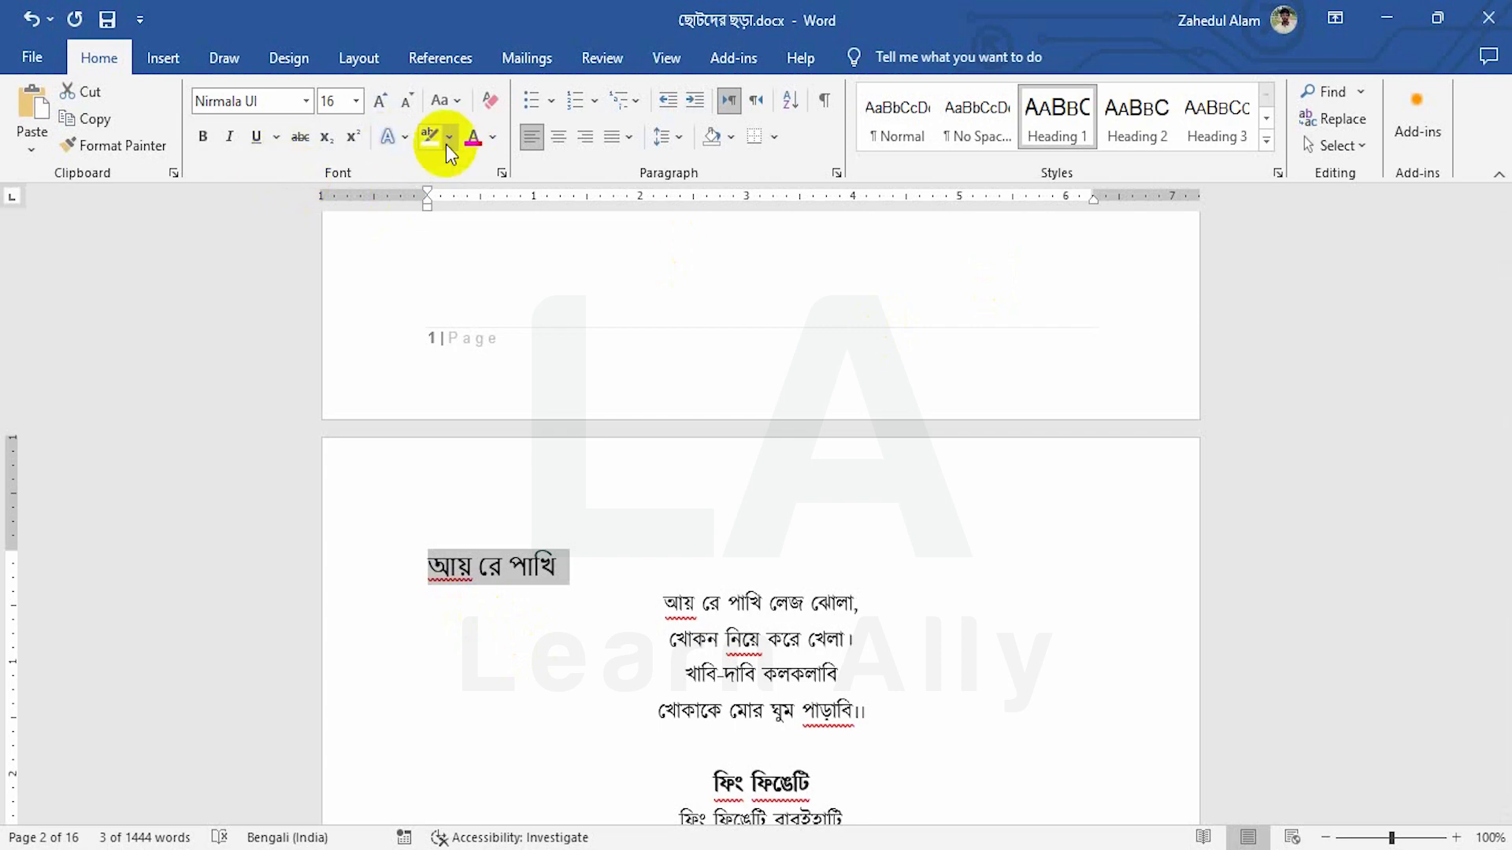
{"action": "left_click", "coordinate": [560, 136]}
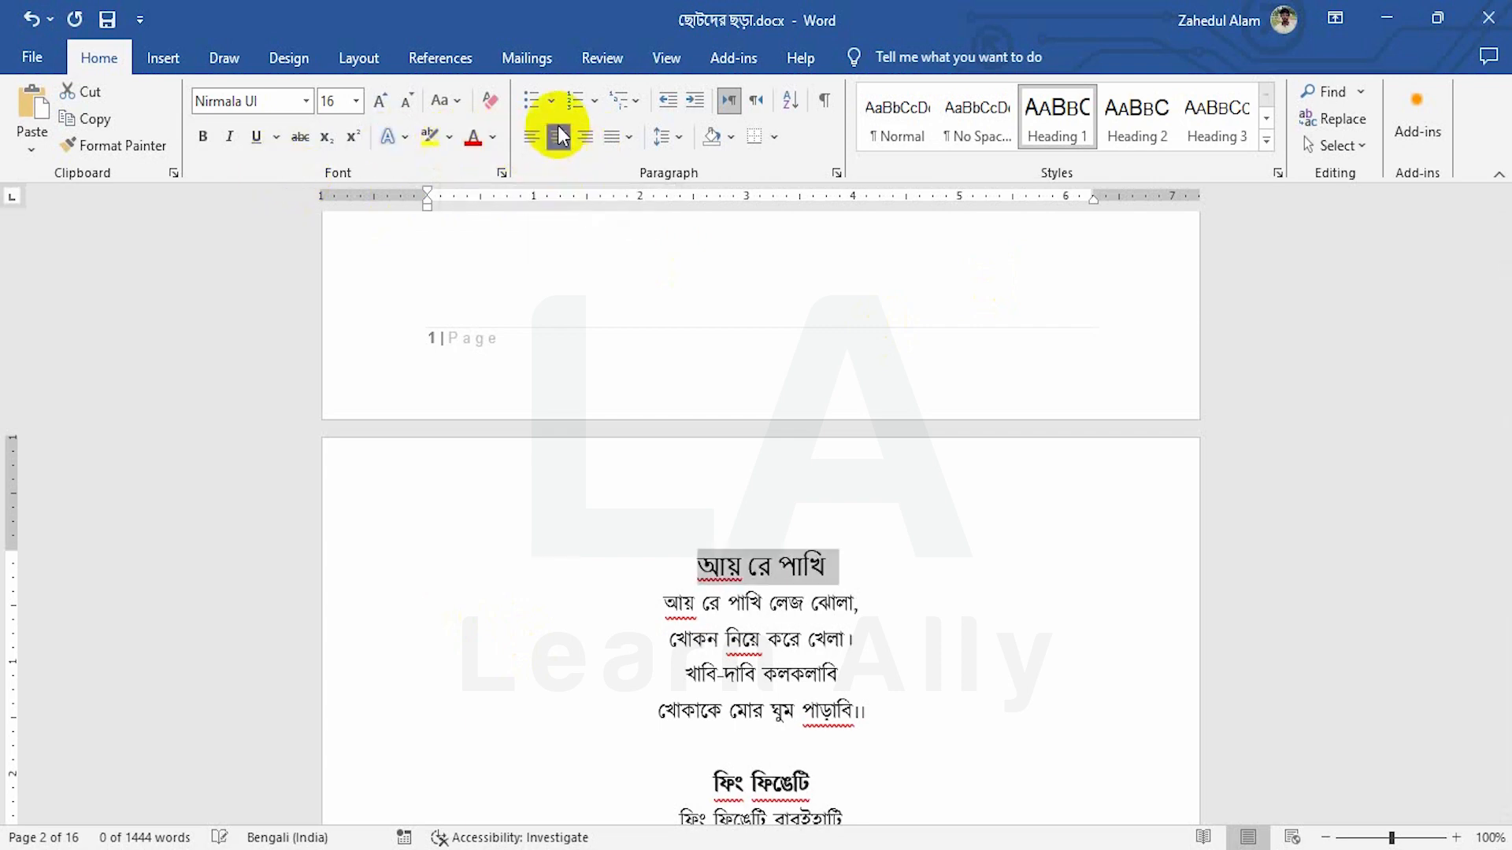
Step: Apply the Heading 1 style to the second poem's title "ফিং ফিঙেটি" and centre it
{"action": "scroll", "coordinate": [803, 559], "scroll_direction": "down", "scroll_amount": 3}
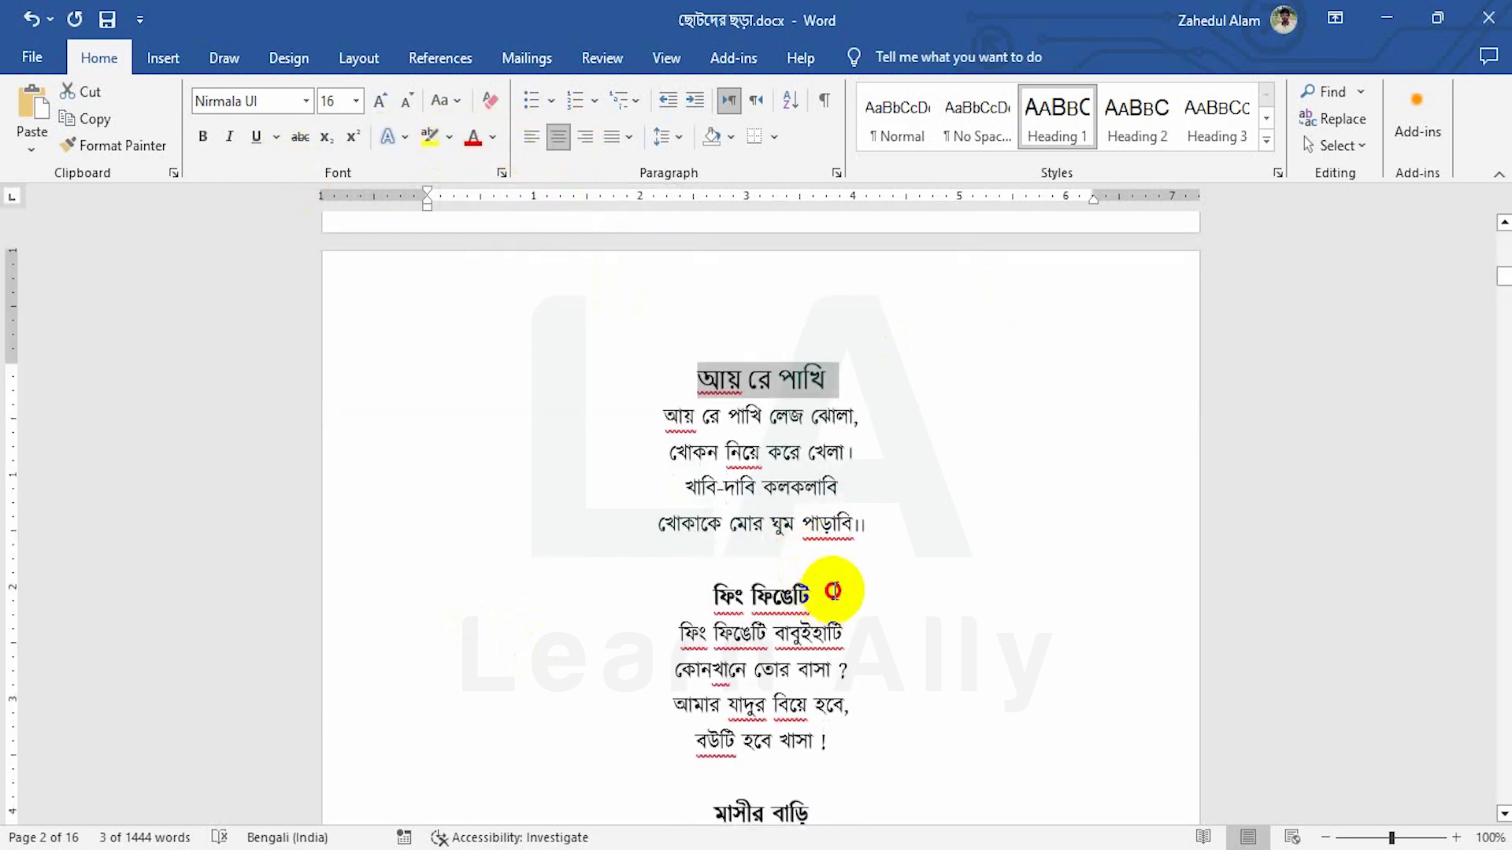
{"action": "left_click_drag", "start_coordinate": [833, 590], "coordinate": [709, 602]}
{"action": "left_click", "coordinate": [1070, 125]}
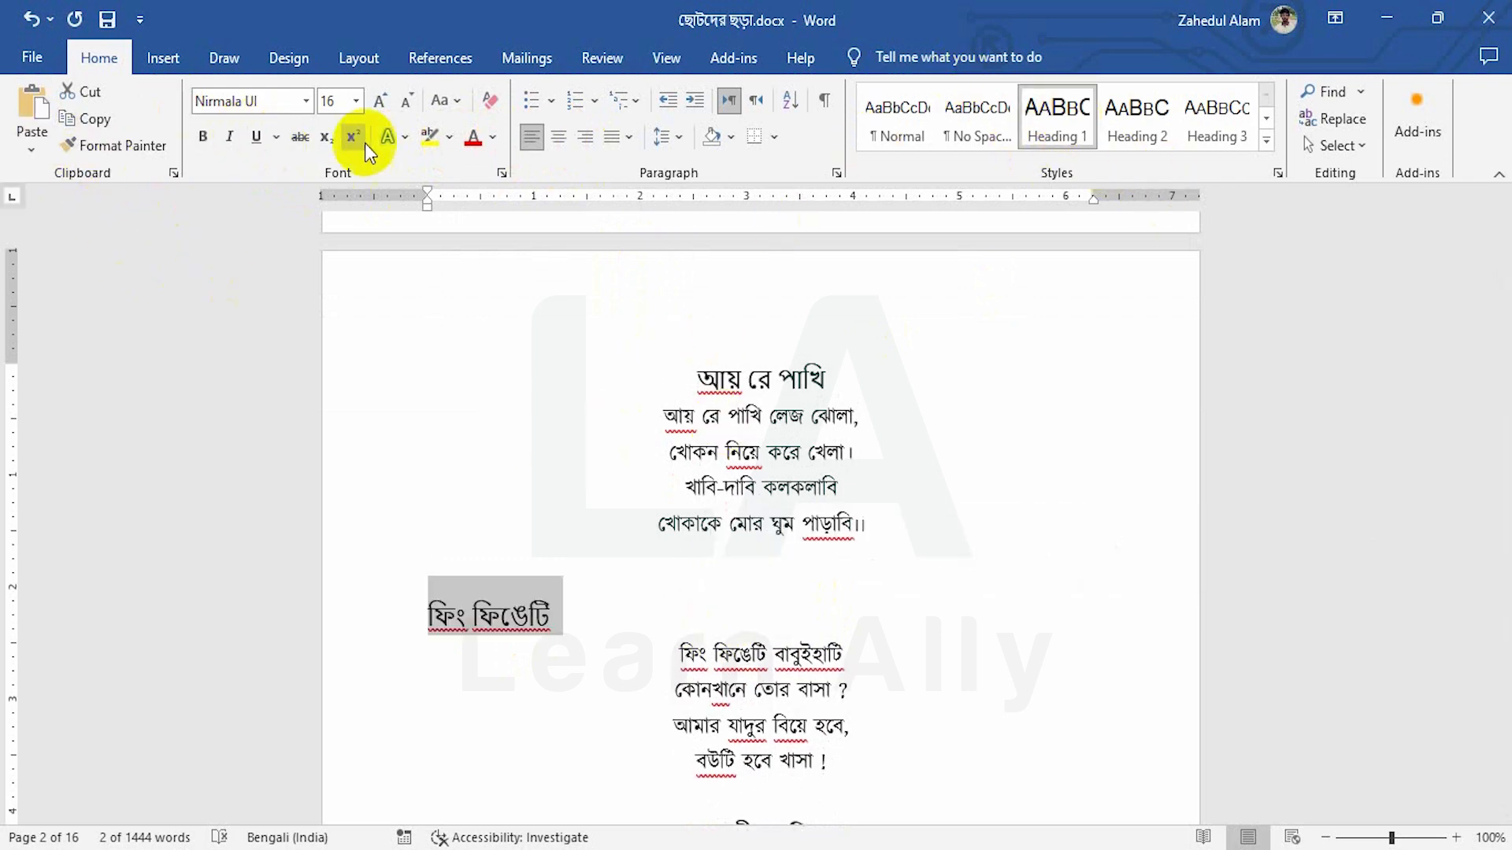
{"action": "left_click", "coordinate": [560, 140]}
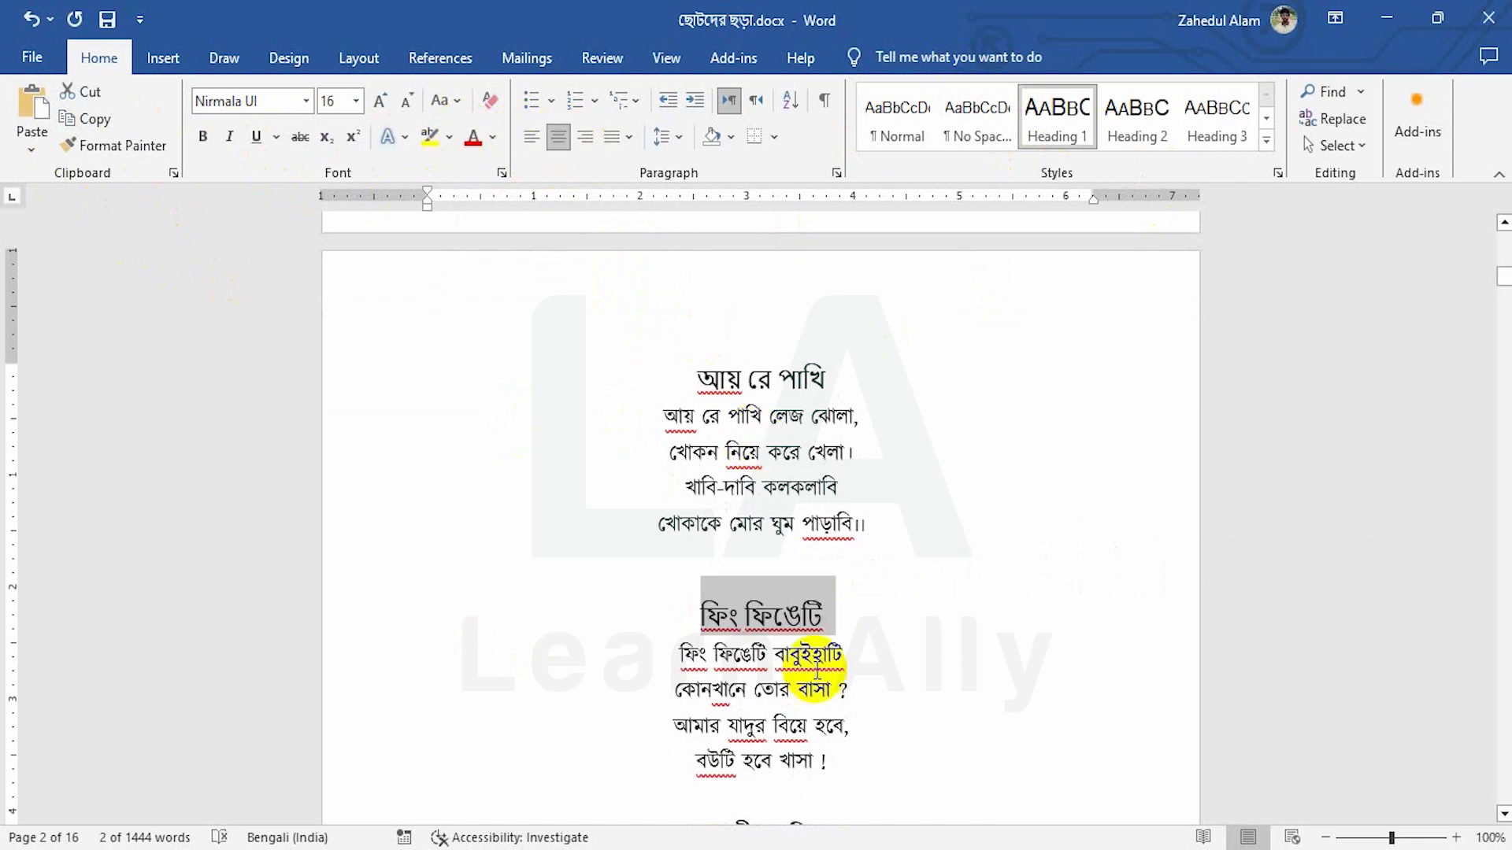
Step: Modify the Heading 1 style to use 1.5 line spacing
{"action": "scroll", "coordinate": [785, 675], "scroll_direction": "down", "scroll_amount": 2}
{"action": "scroll", "coordinate": [785, 675], "scroll_direction": "down", "scroll_amount": 2}
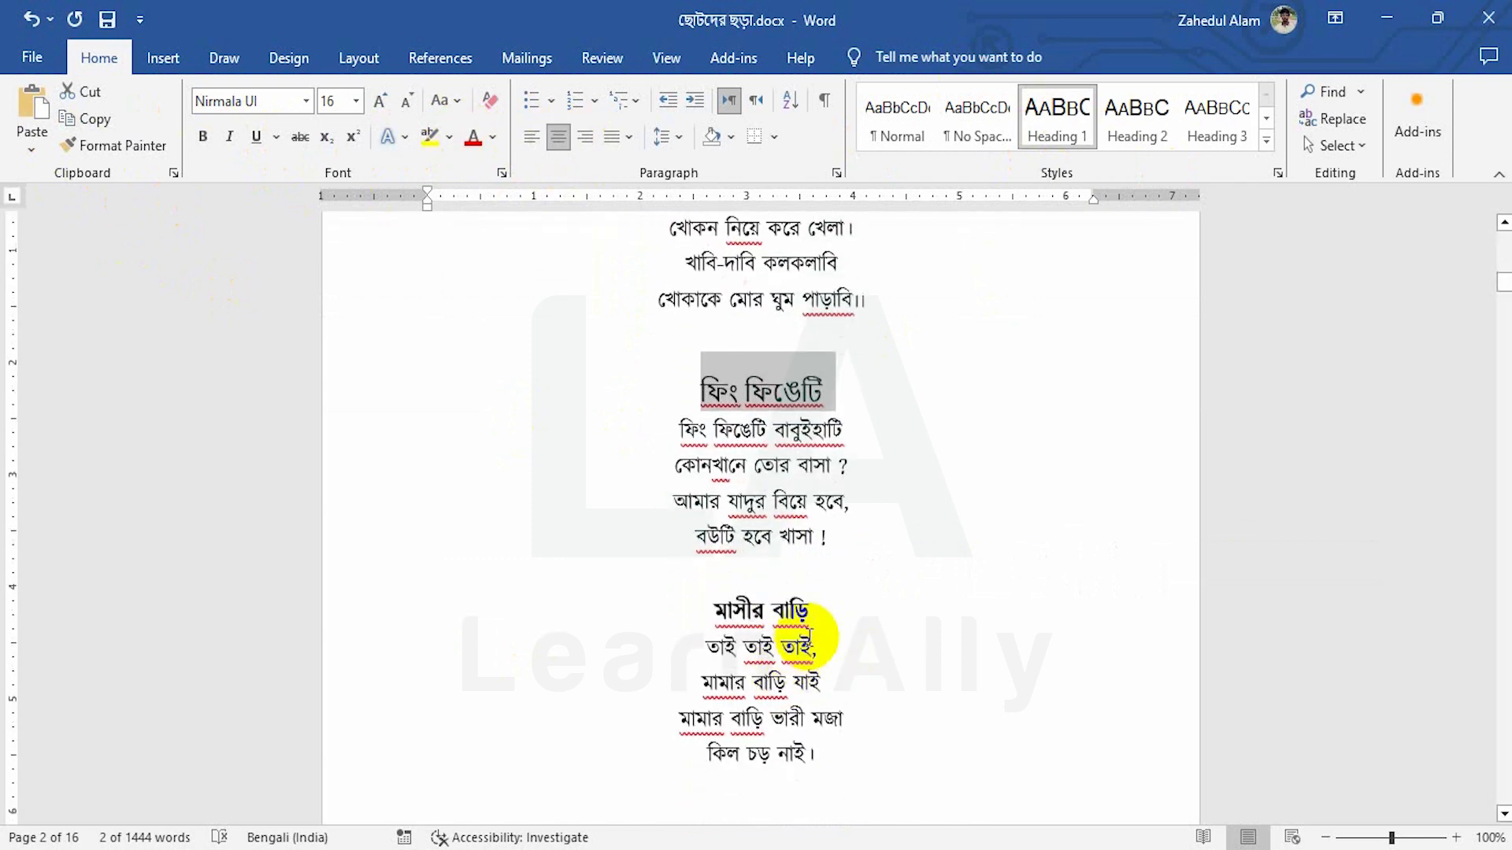
{"action": "right_click", "coordinate": [1063, 126]}
{"action": "left_click", "coordinate": [1143, 158]}
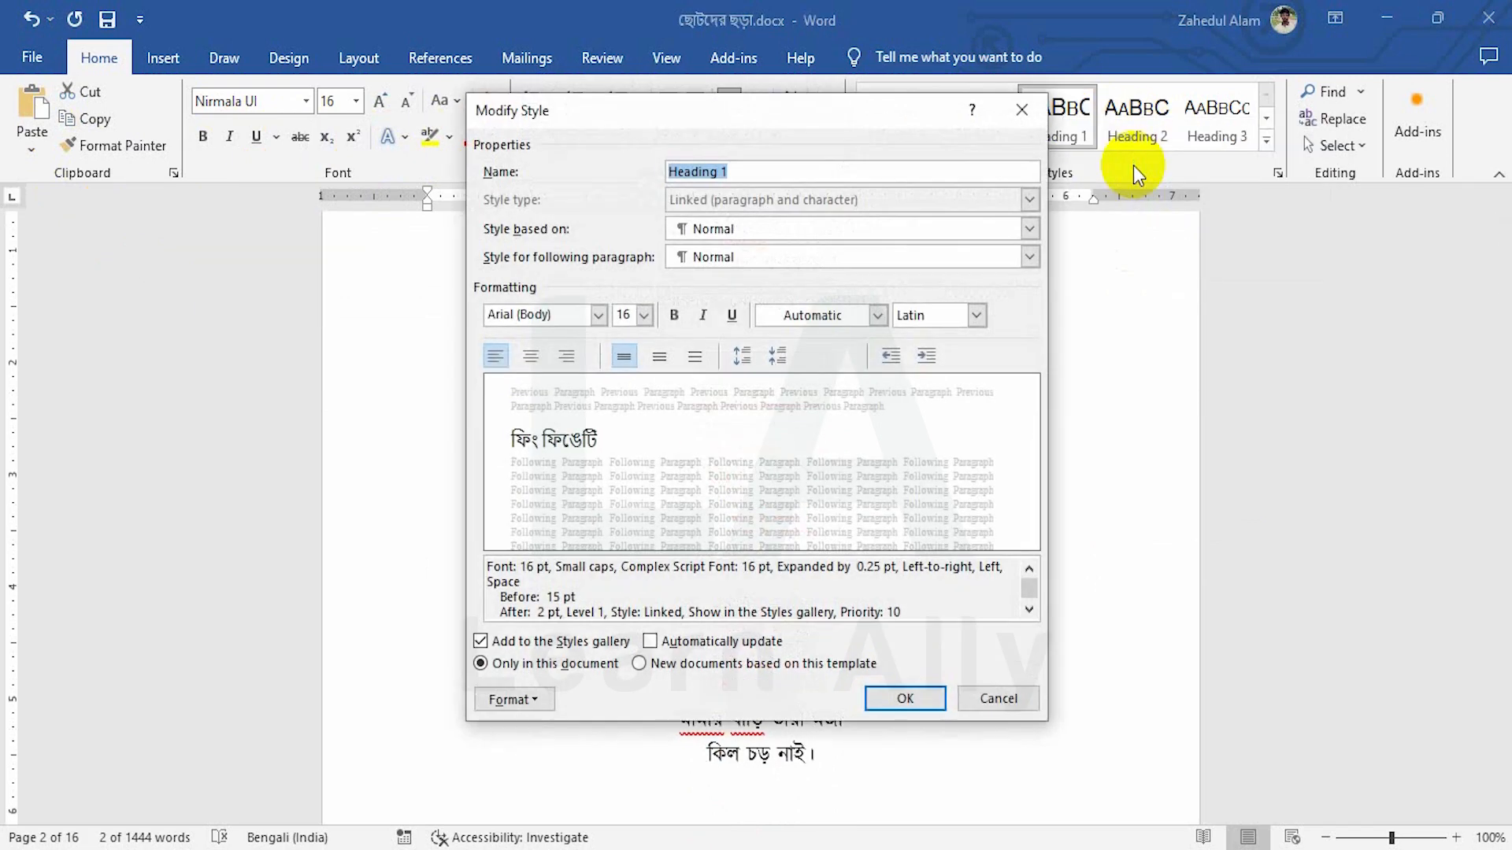
{"action": "left_click", "coordinate": [663, 358]}
{"action": "left_click", "coordinate": [904, 698]}
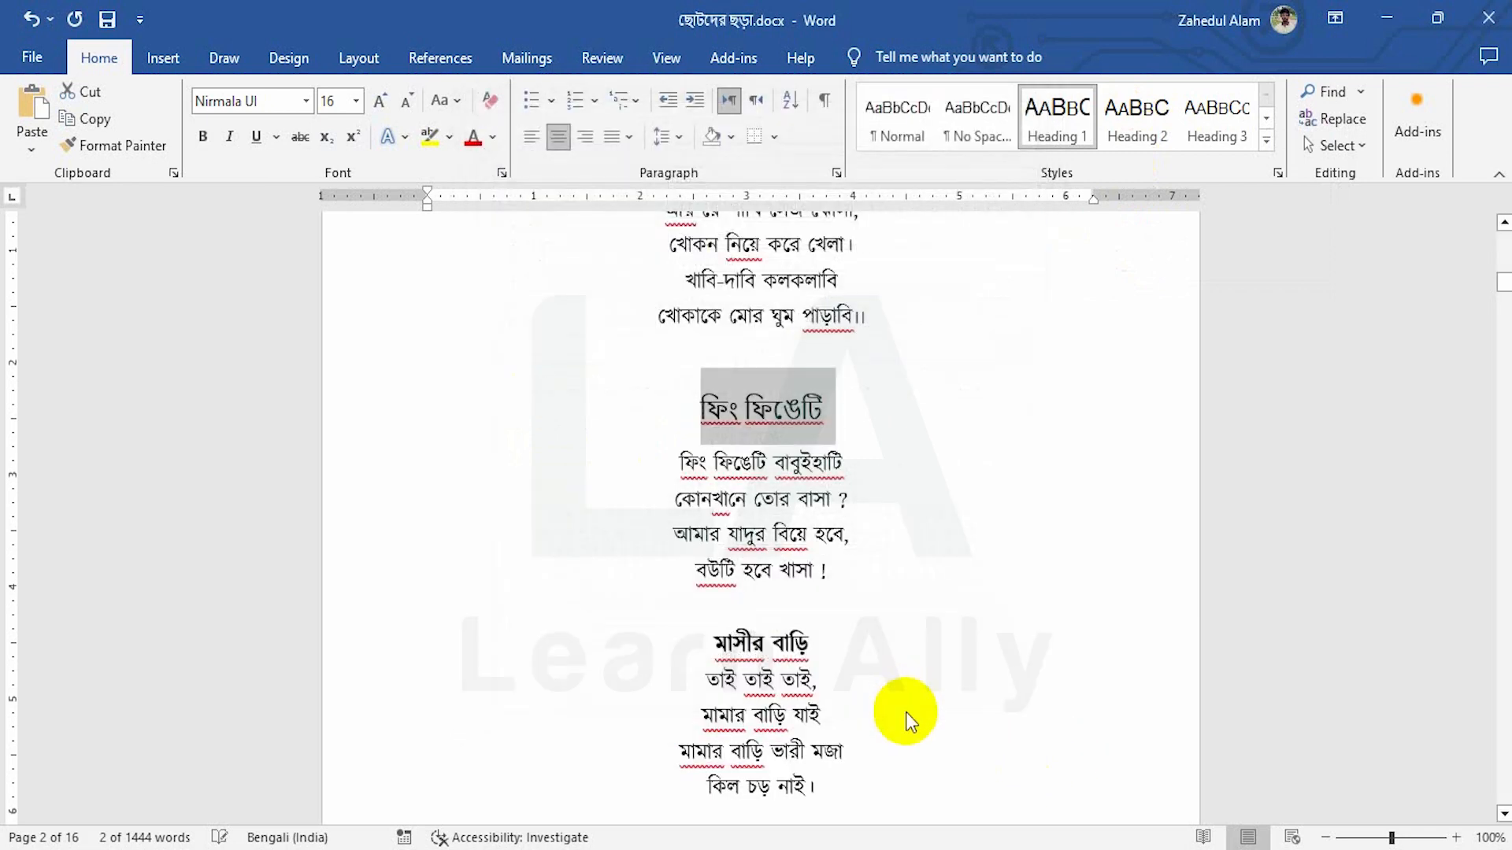
Step: Apply the Heading 1 style to the poem titles "মাসীর বাড়ি" and "হাট্টিমা টিম টিম" on page 2
{"action": "left_click_drag", "start_coordinate": [819, 598], "coordinate": [652, 605]}
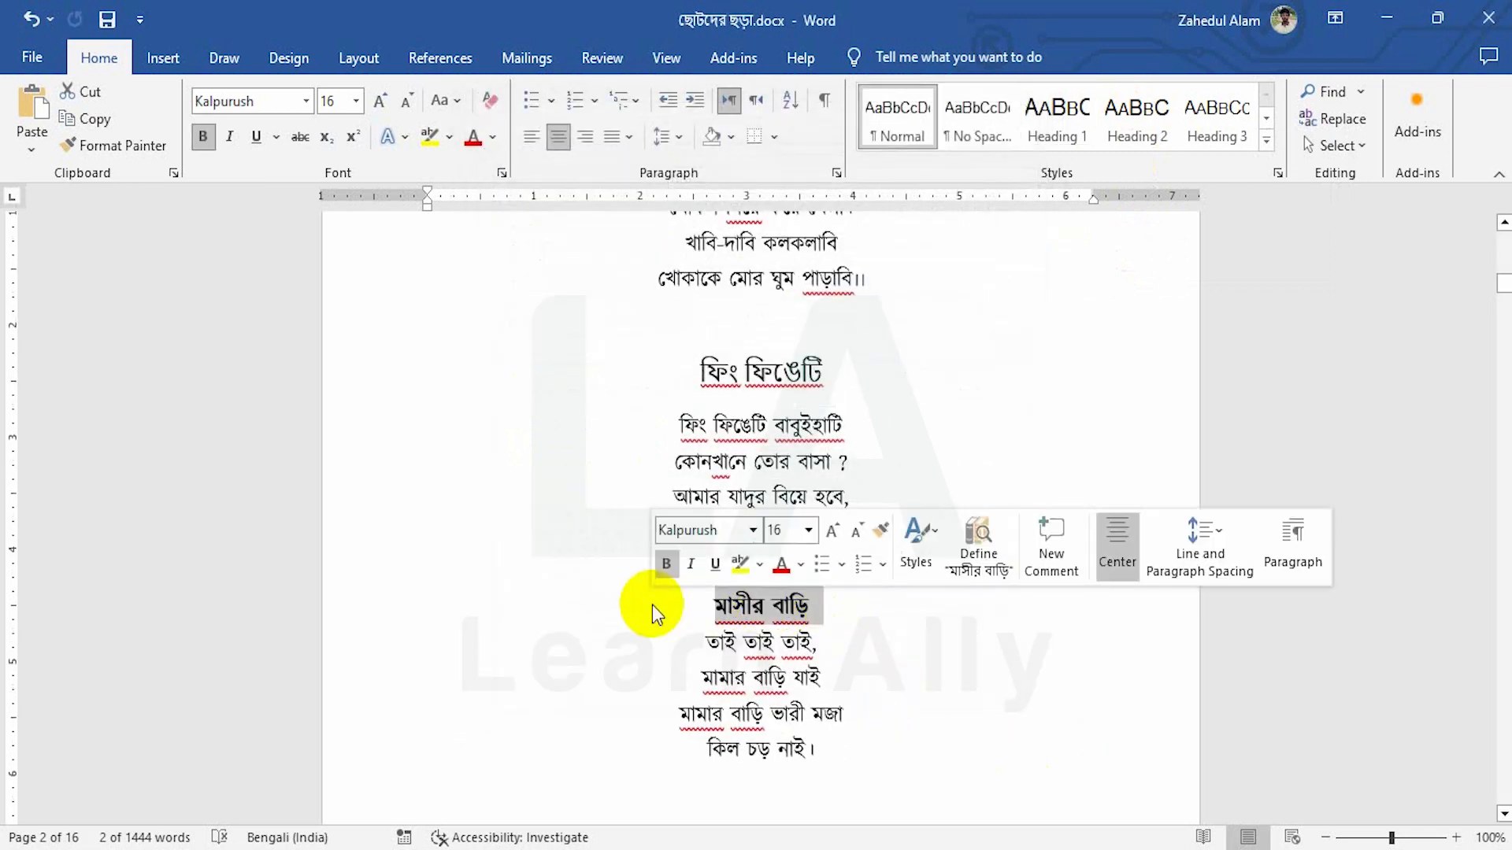
{"action": "left_click", "coordinate": [1075, 119]}
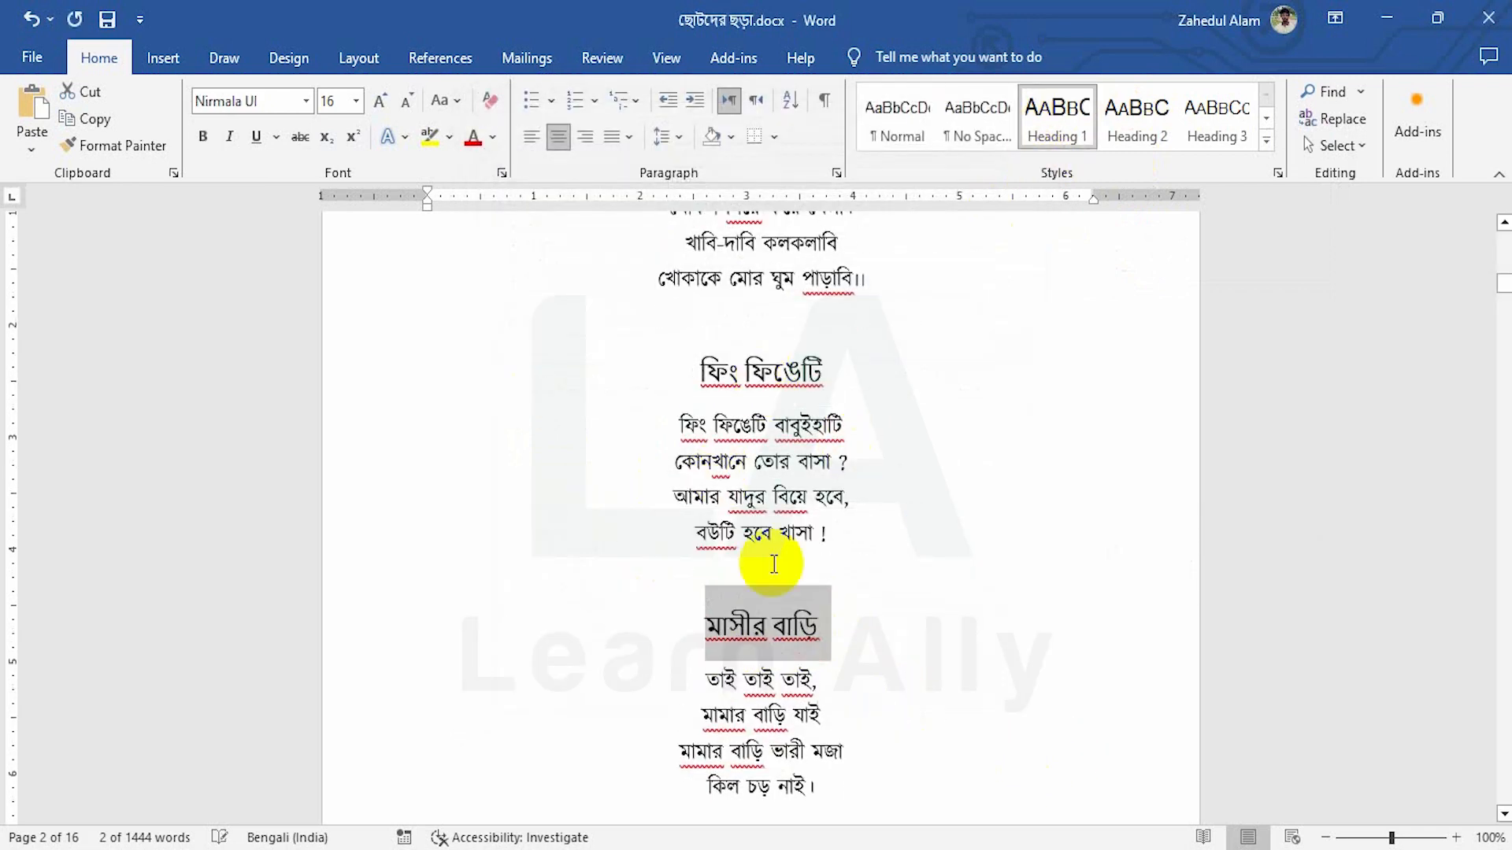
{"action": "scroll", "coordinate": [772, 557], "scroll_direction": "down", "scroll_amount": 5}
{"action": "left_click_drag", "start_coordinate": [835, 518], "coordinate": [693, 516]}
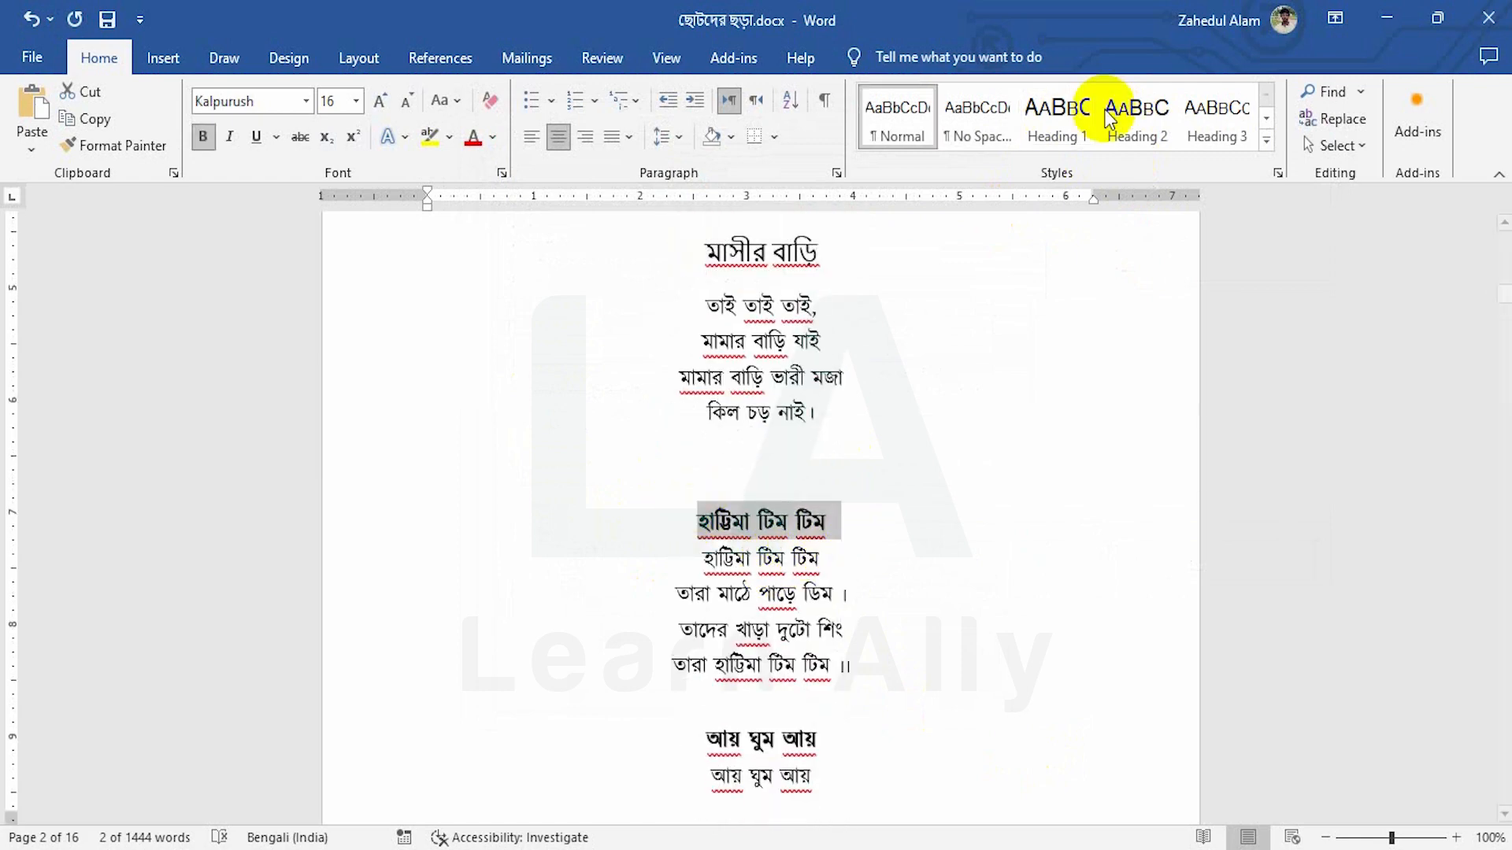
{"action": "left_click", "coordinate": [1057, 114]}
Step: Apply the Heading 1 style to the poem titles "আয় ঘুম আয়" and "খোকা যাবে মাছ ধরতে"
{"action": "scroll", "coordinate": [845, 518], "scroll_direction": "down", "scroll_amount": 3}
{"action": "scroll", "coordinate": [846, 517], "scroll_direction": "down", "scroll_amount": 1}
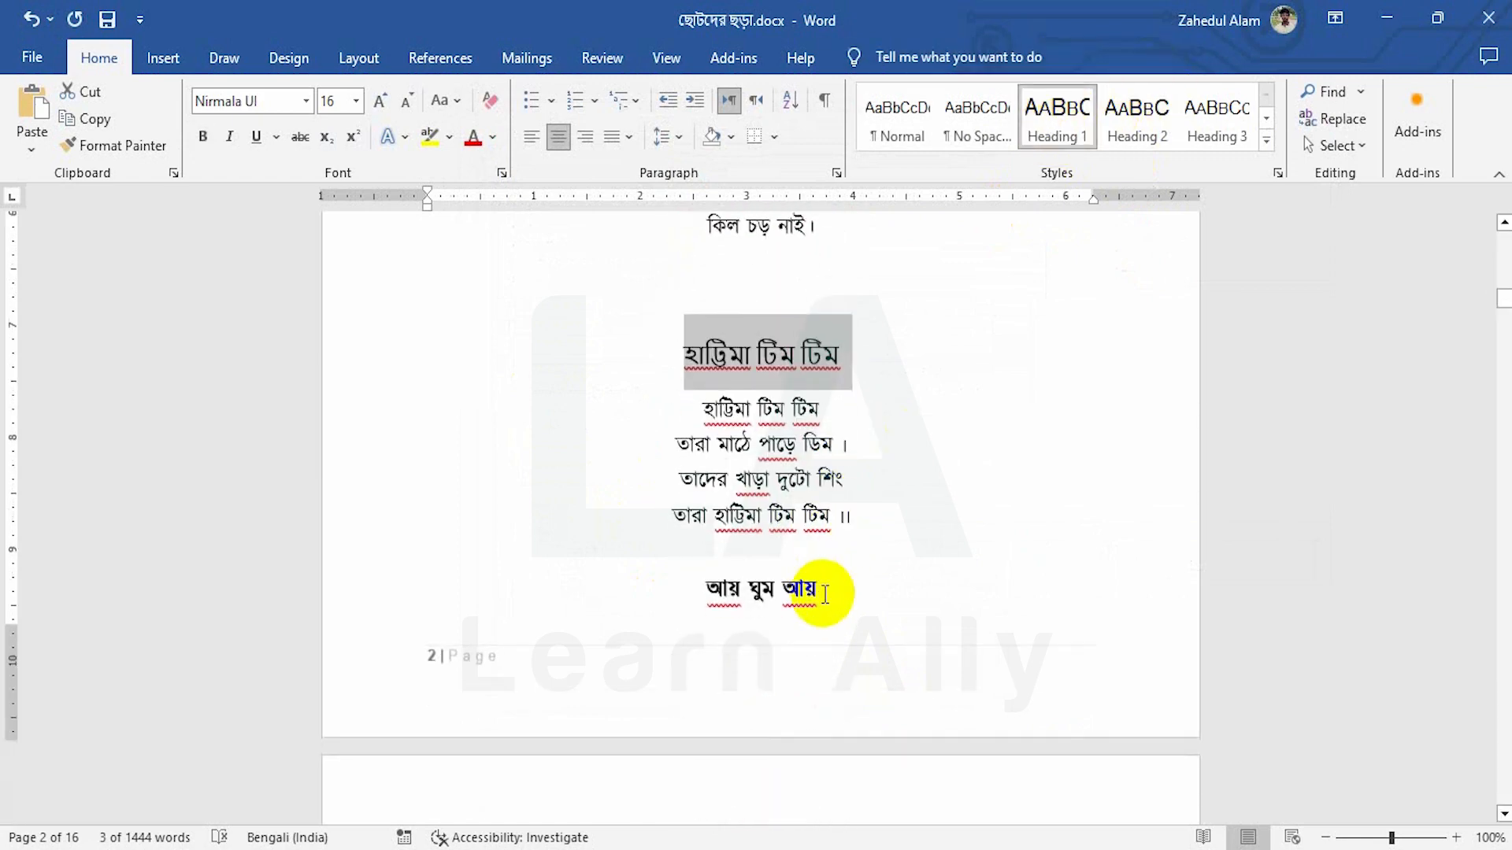
{"action": "left_click_drag", "start_coordinate": [813, 583], "coordinate": [693, 592]}
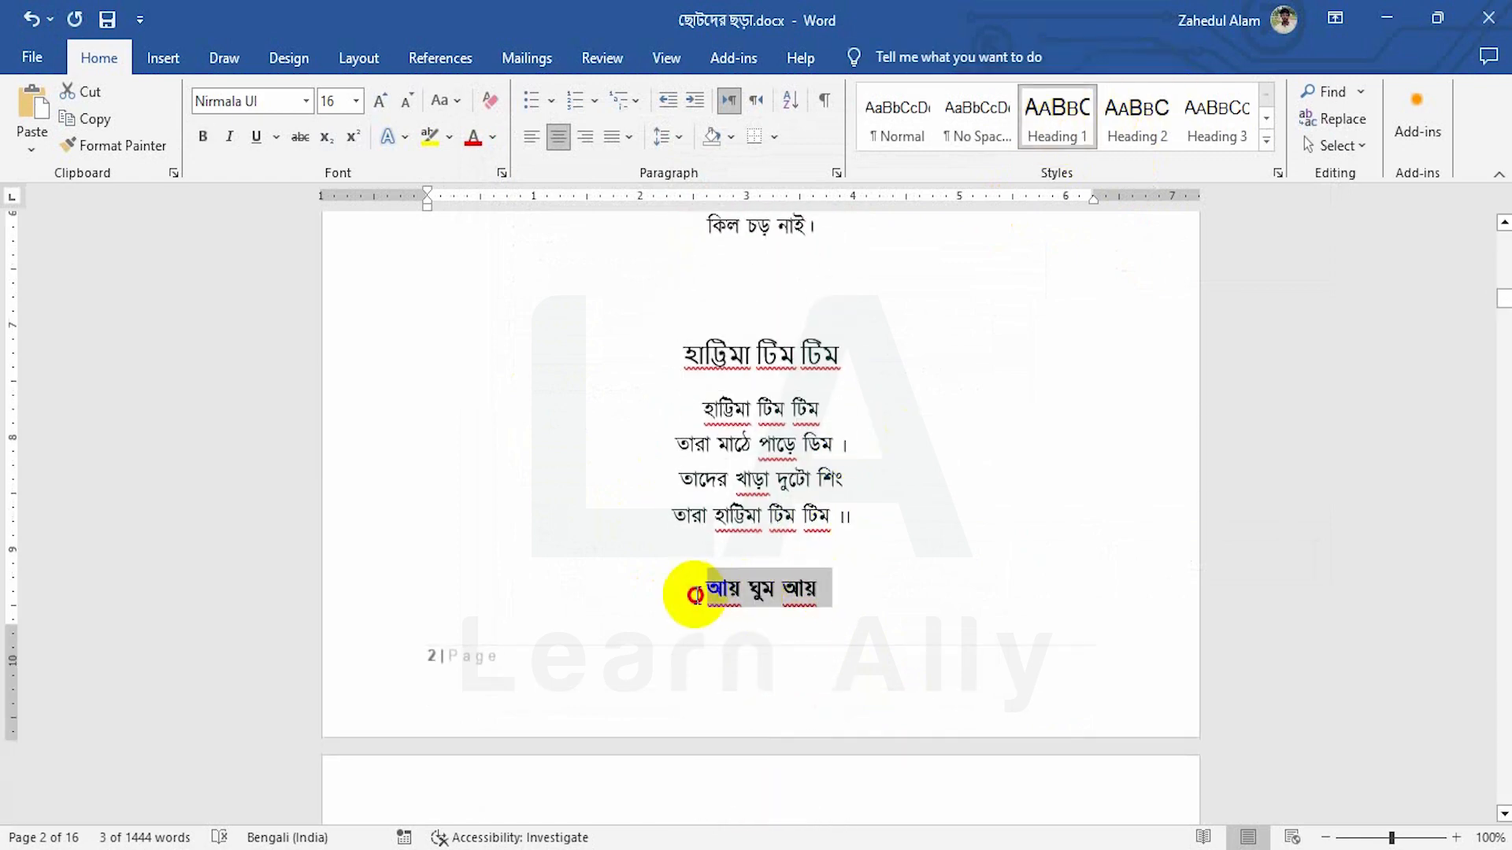
{"action": "left_click", "coordinate": [1067, 110]}
{"action": "scroll", "coordinate": [883, 495], "scroll_direction": "down", "scroll_amount": 14}
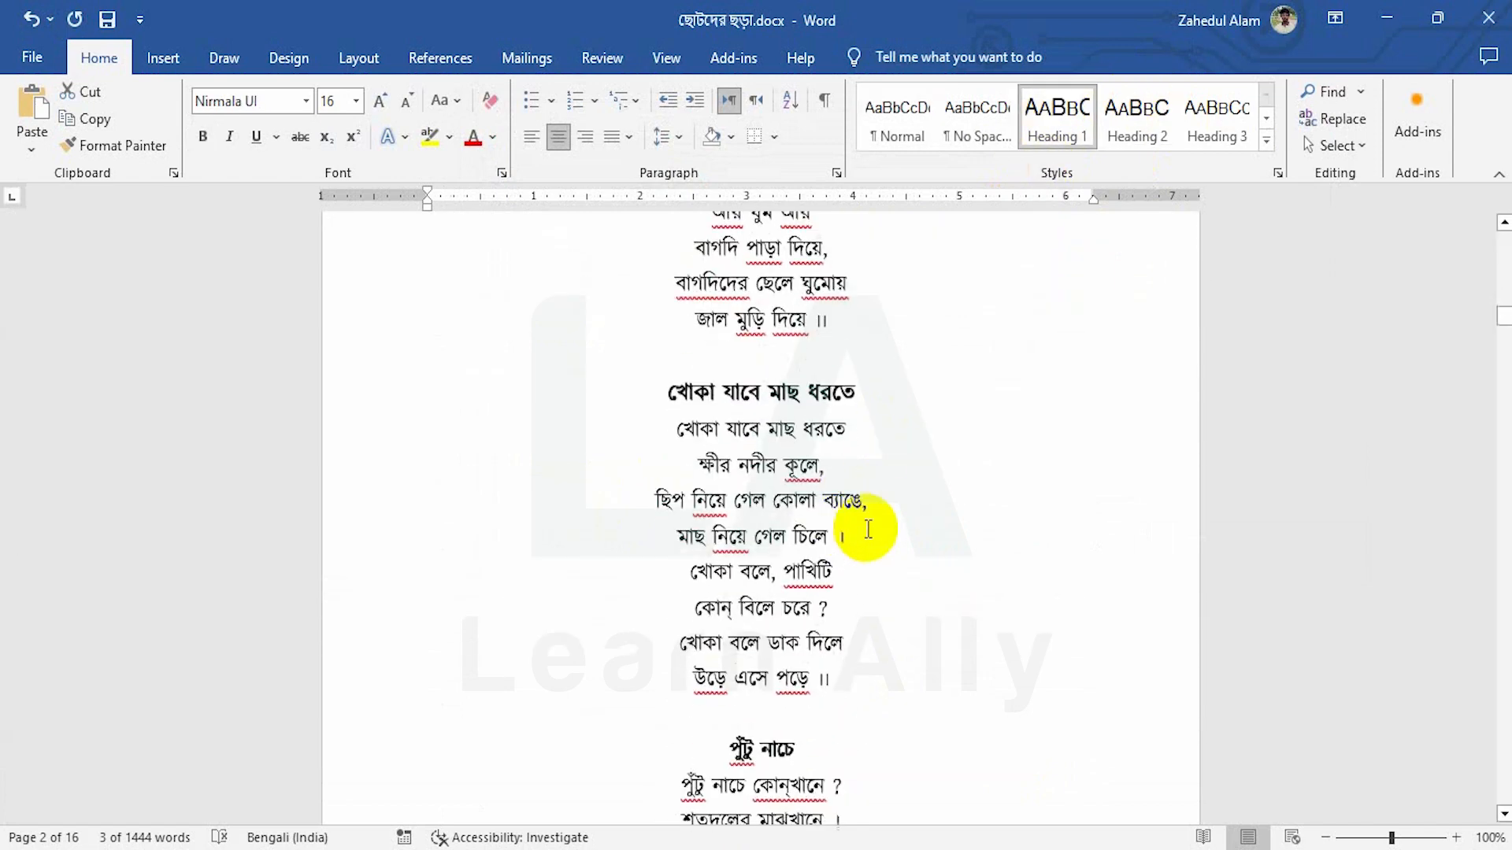
{"action": "left_click_drag", "start_coordinate": [871, 392], "coordinate": [658, 389]}
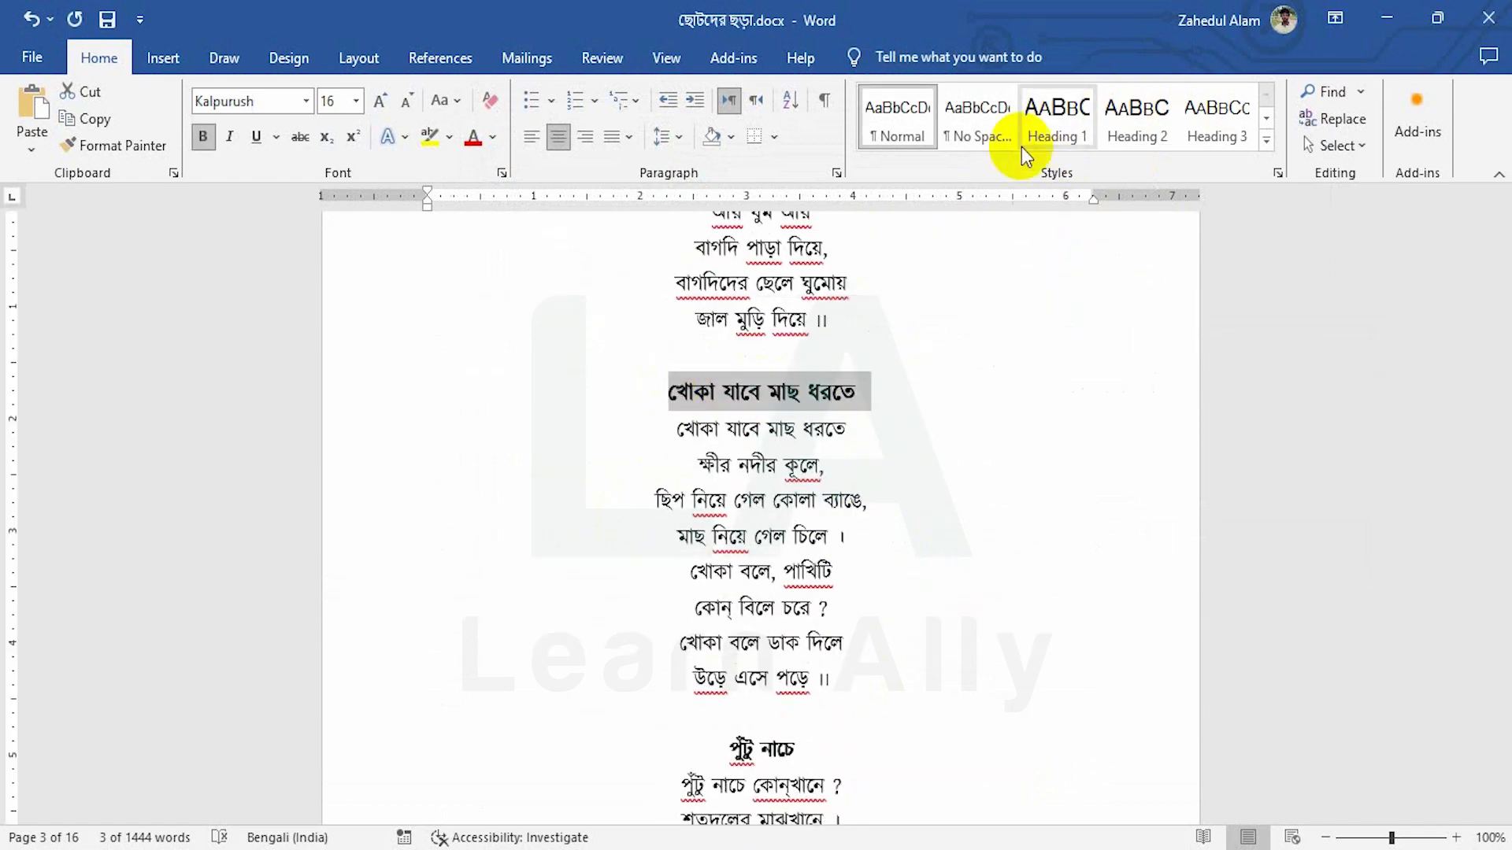
{"action": "left_click", "coordinate": [1057, 114]}
Step: Apply the Heading 1 style to the poem titles "কোড়াল ও কোড়ালী" on page 5 and "আয় রে আয় টিয়ে" on page 6
{"action": "scroll", "coordinate": [784, 559], "scroll_direction": "down", "scroll_amount": 6}
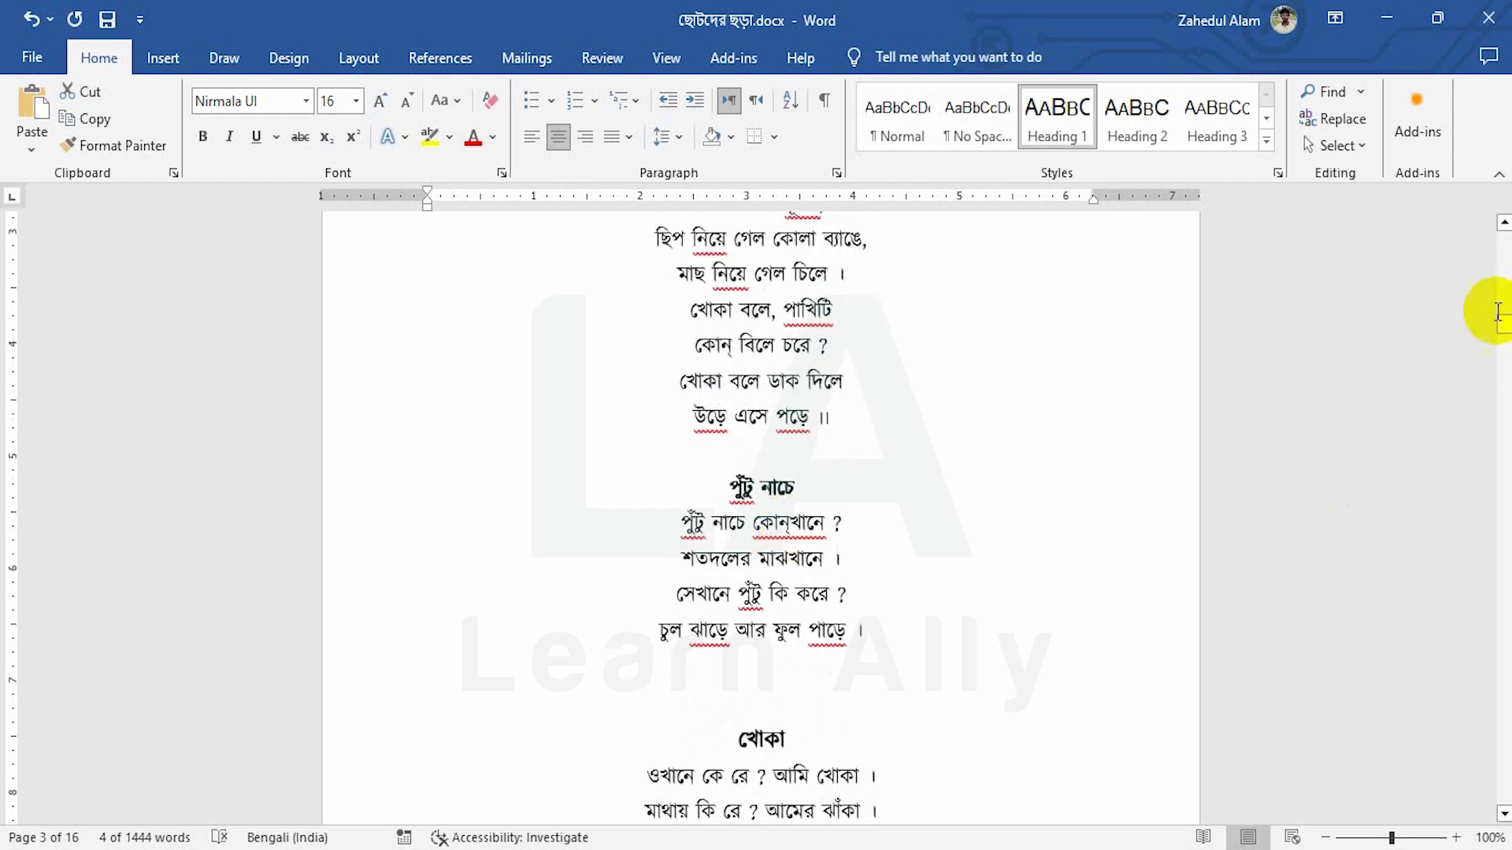
{"action": "left_click_drag", "start_coordinate": [1503, 339], "coordinate": [1502, 402]}
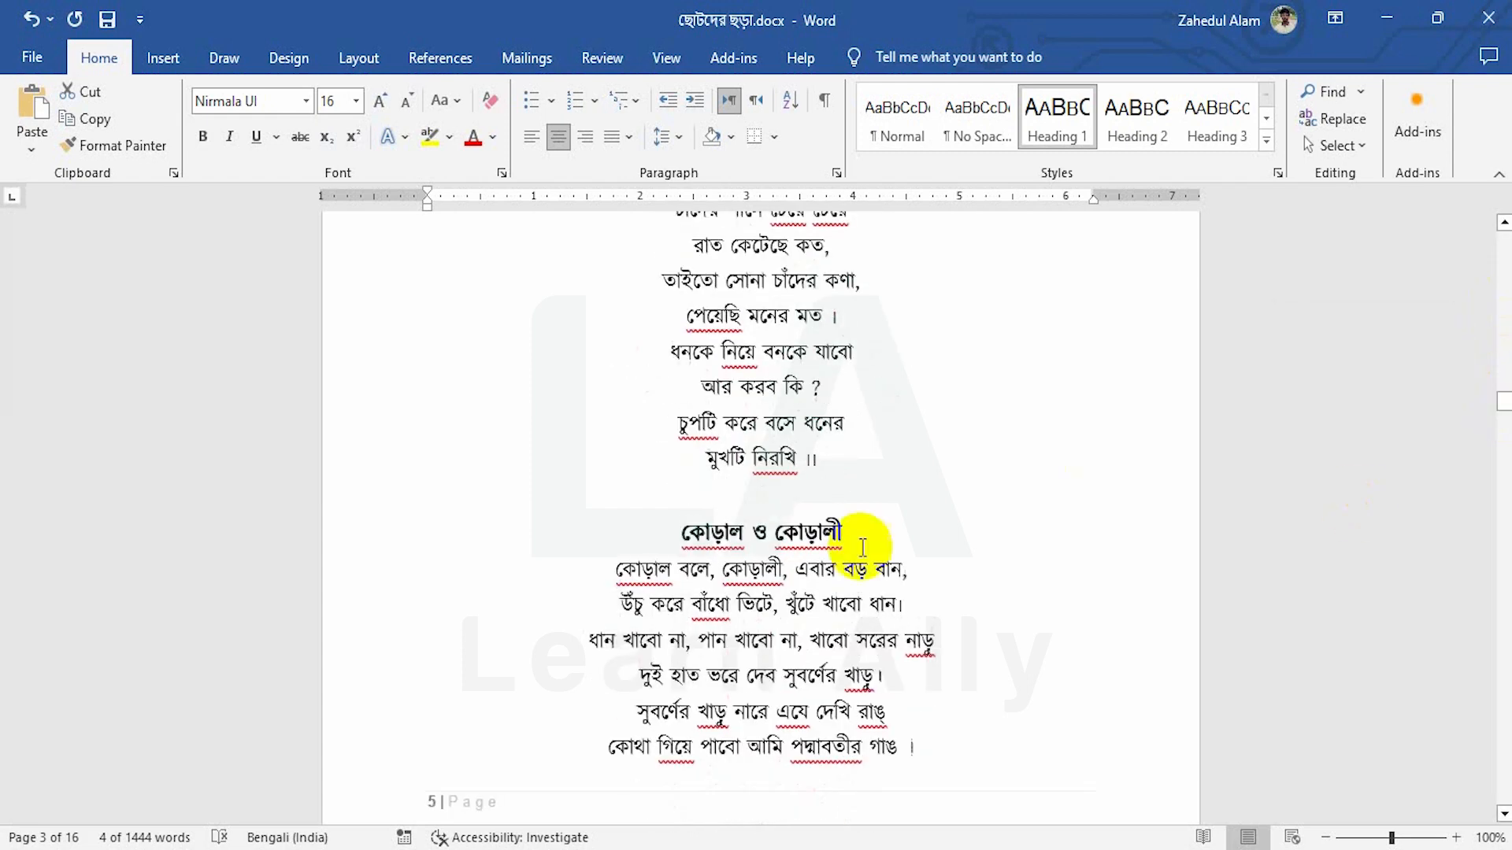
{"action": "left_click_drag", "start_coordinate": [884, 542], "coordinate": [641, 530]}
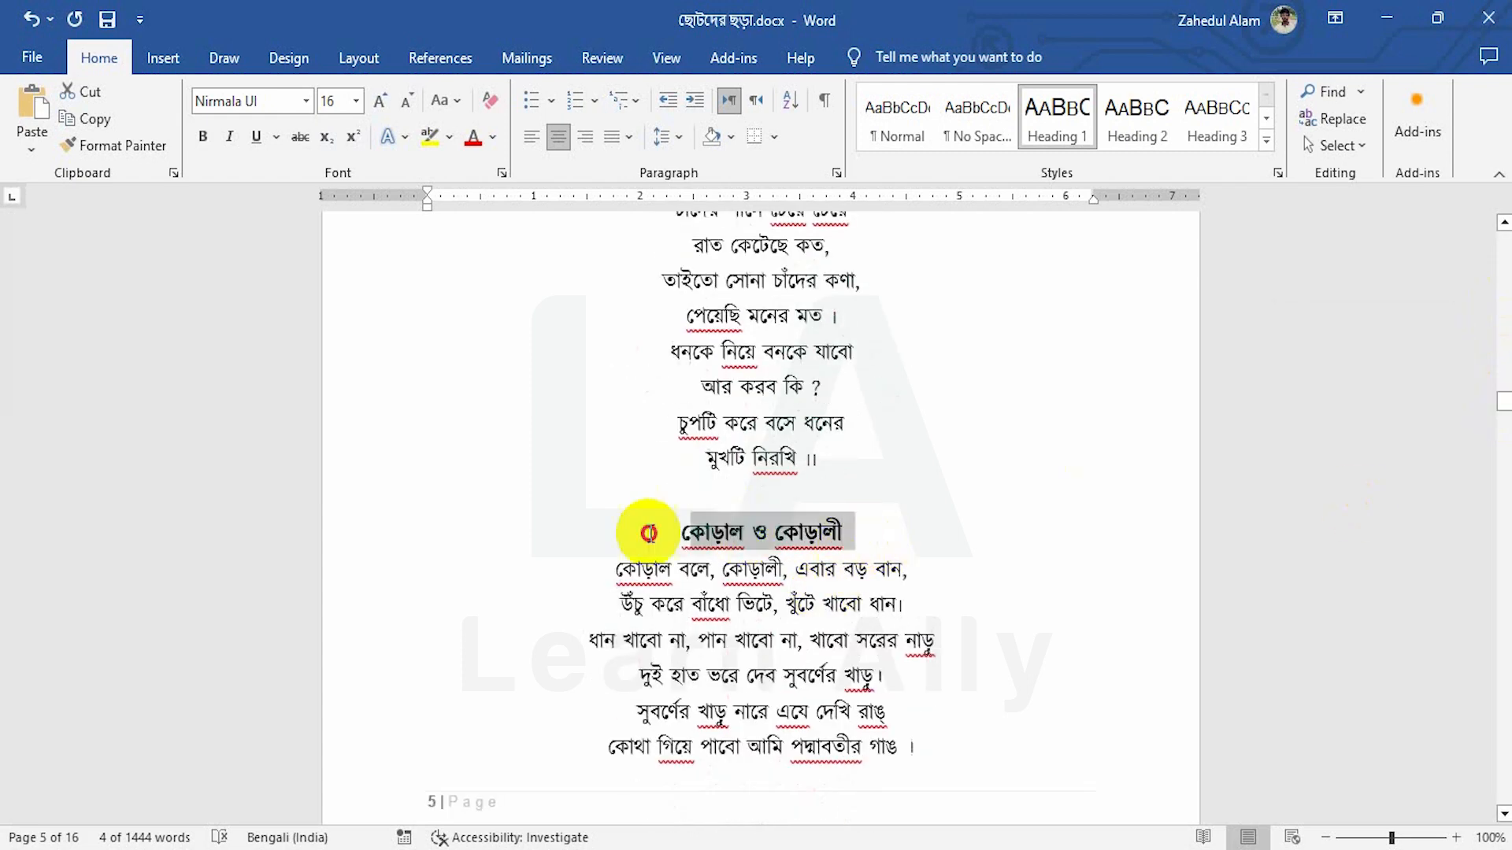
{"action": "left_click", "coordinate": [1075, 115]}
{"action": "left_click_drag", "start_coordinate": [1500, 409], "coordinate": [1495, 425]}
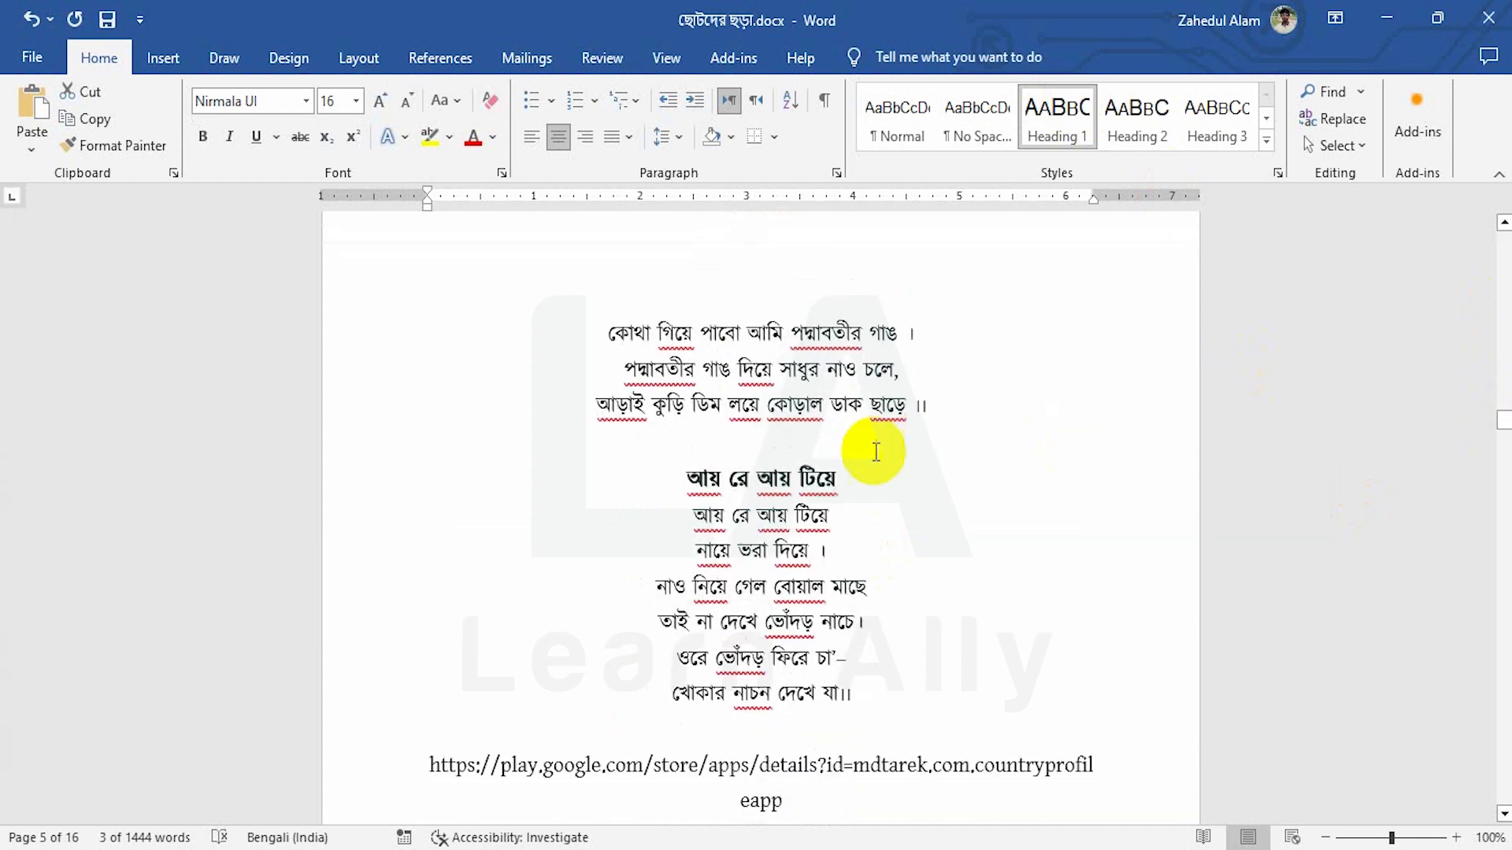
{"action": "left_click_drag", "start_coordinate": [874, 472], "coordinate": [693, 477]}
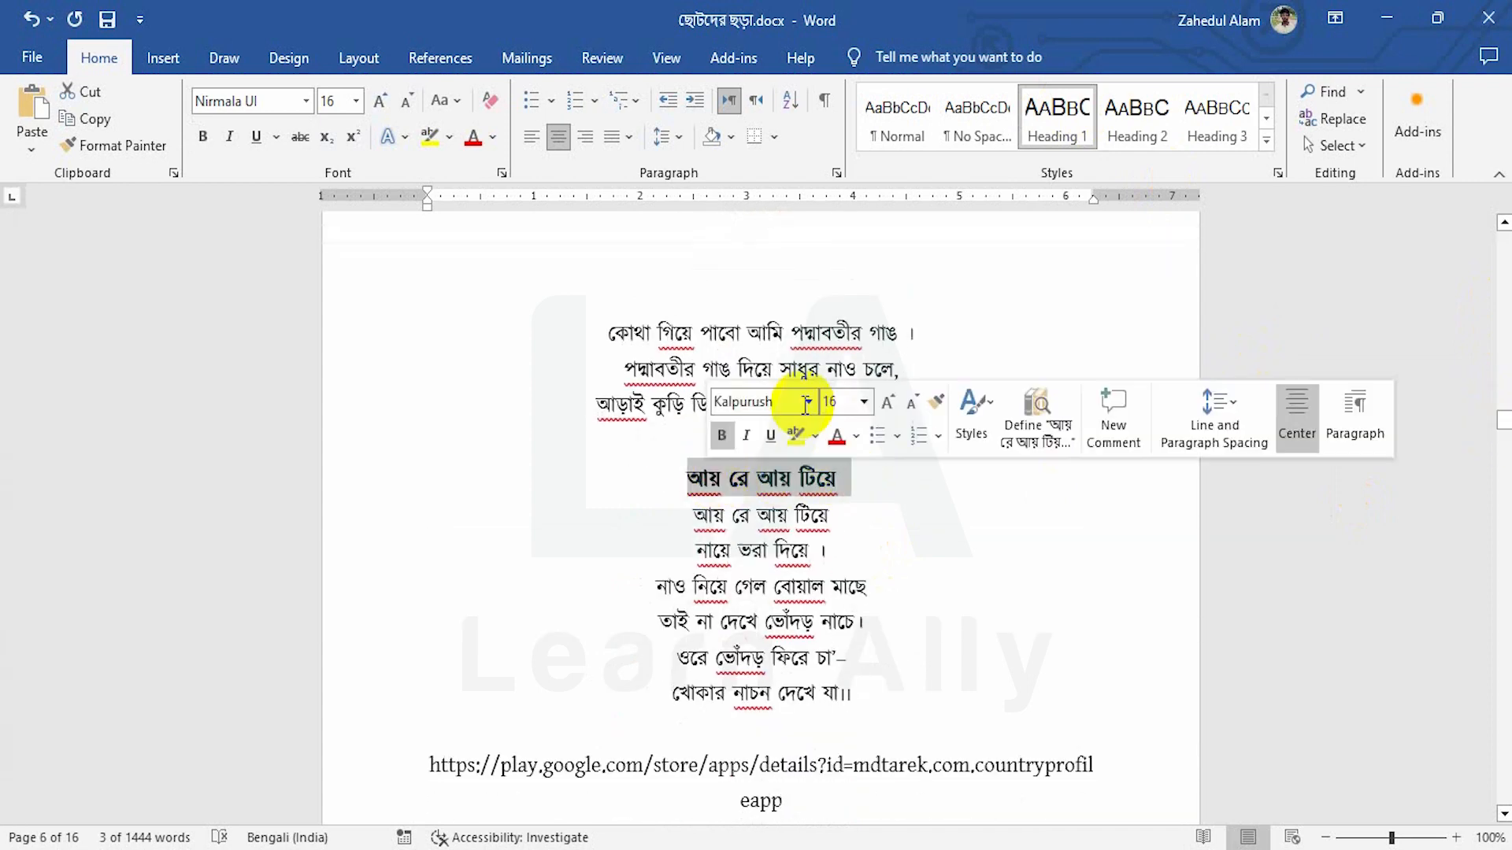
{"action": "left_click", "coordinate": [1067, 130]}
Step: Apply the Heading 1 style to the poem title "কুকুর বাজায় টুমটুমি," on page 7
{"action": "scroll", "coordinate": [1129, 618], "scroll_direction": "down", "scroll_amount": 1}
{"action": "scroll", "coordinate": [1128, 619], "scroll_direction": "down", "scroll_amount": 10}
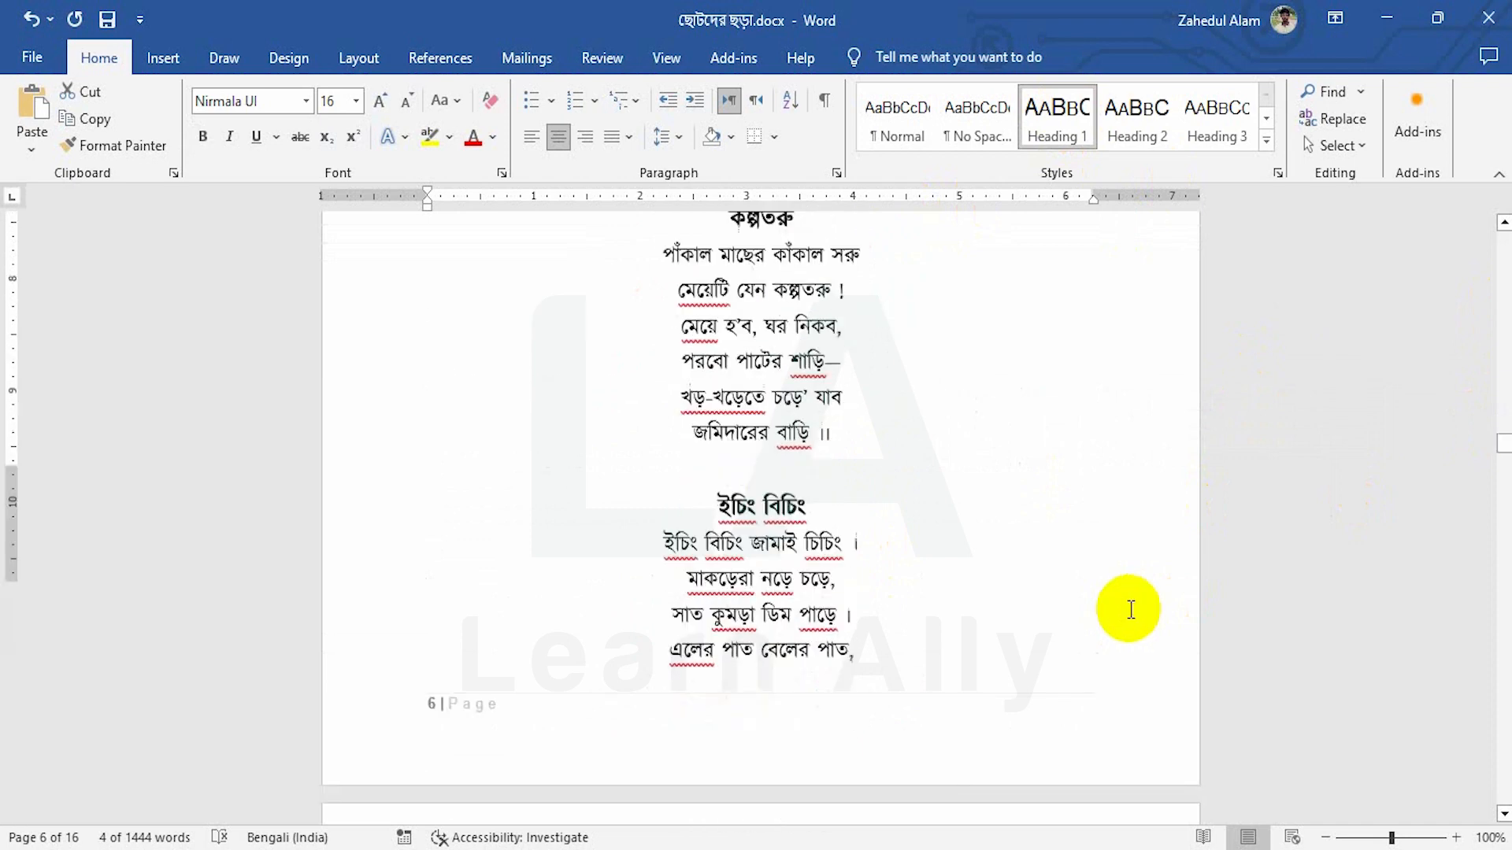
{"action": "scroll", "coordinate": [958, 624], "scroll_direction": "down", "scroll_amount": 4}
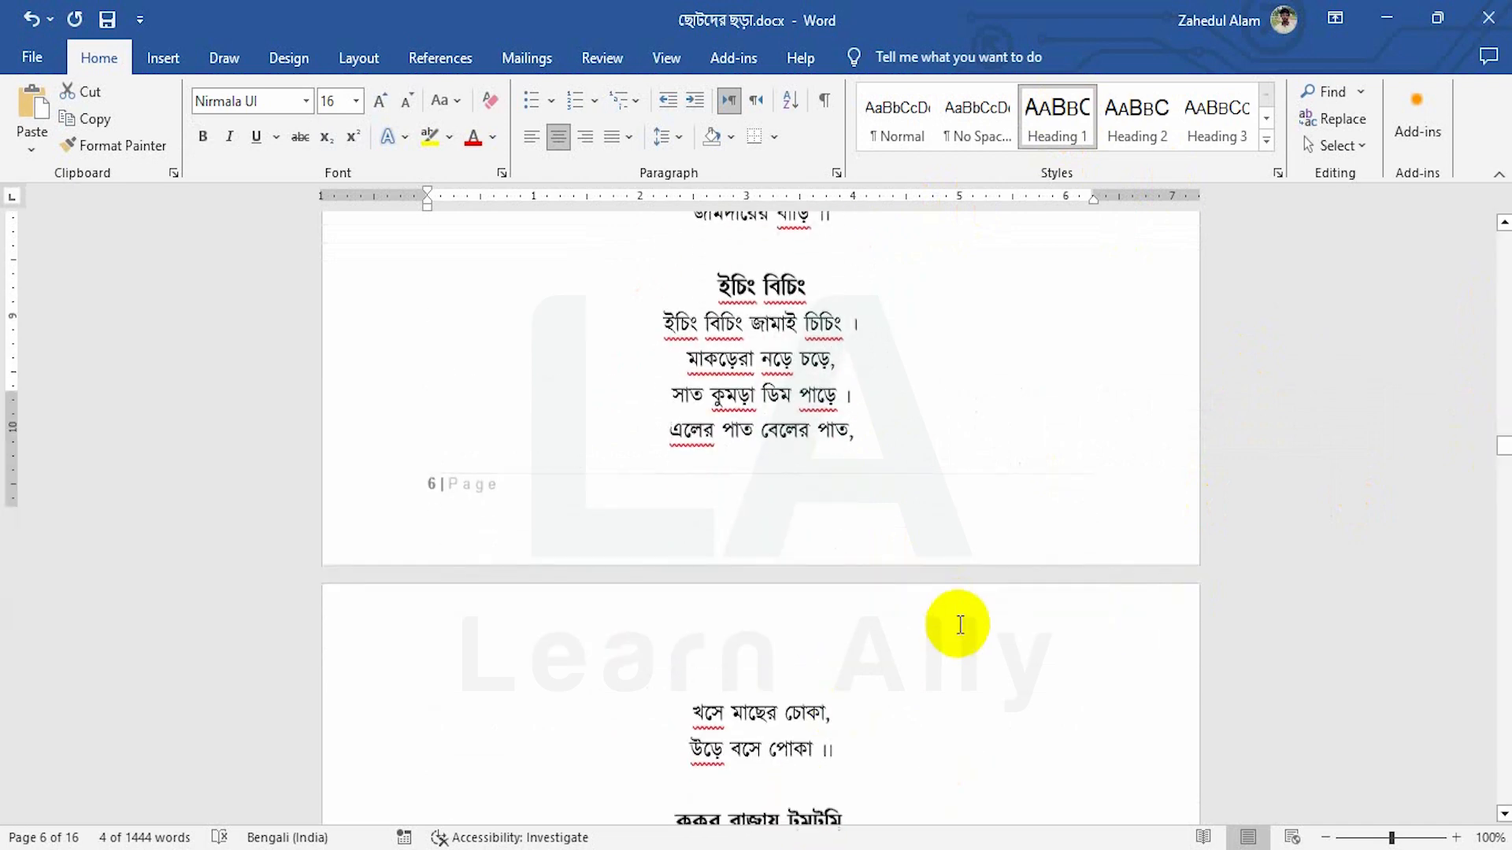
{"action": "left_click_drag", "start_coordinate": [848, 461], "coordinate": [664, 465]}
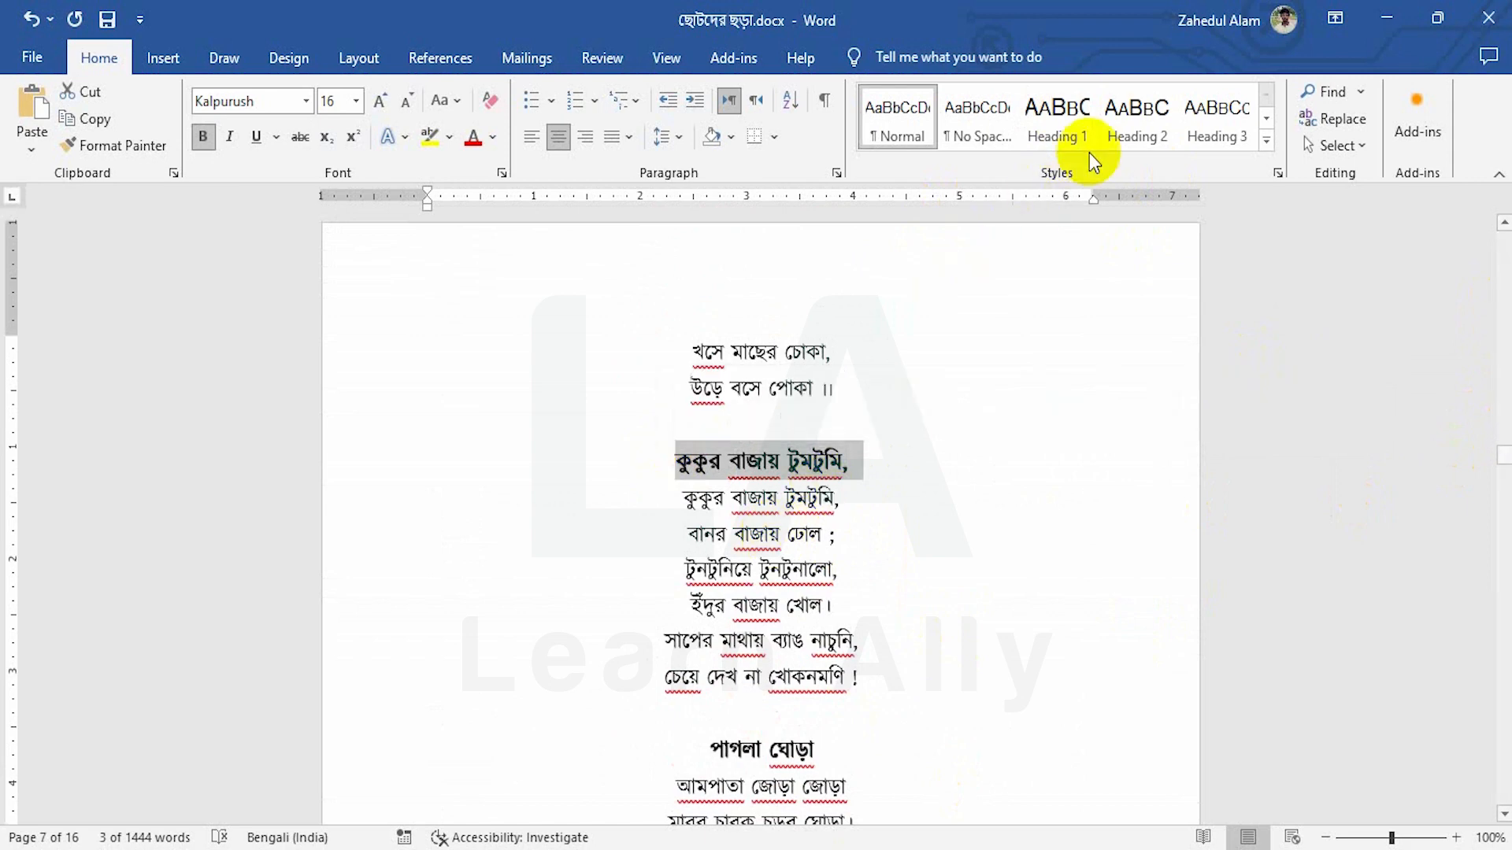
{"action": "left_click", "coordinate": [1063, 116]}
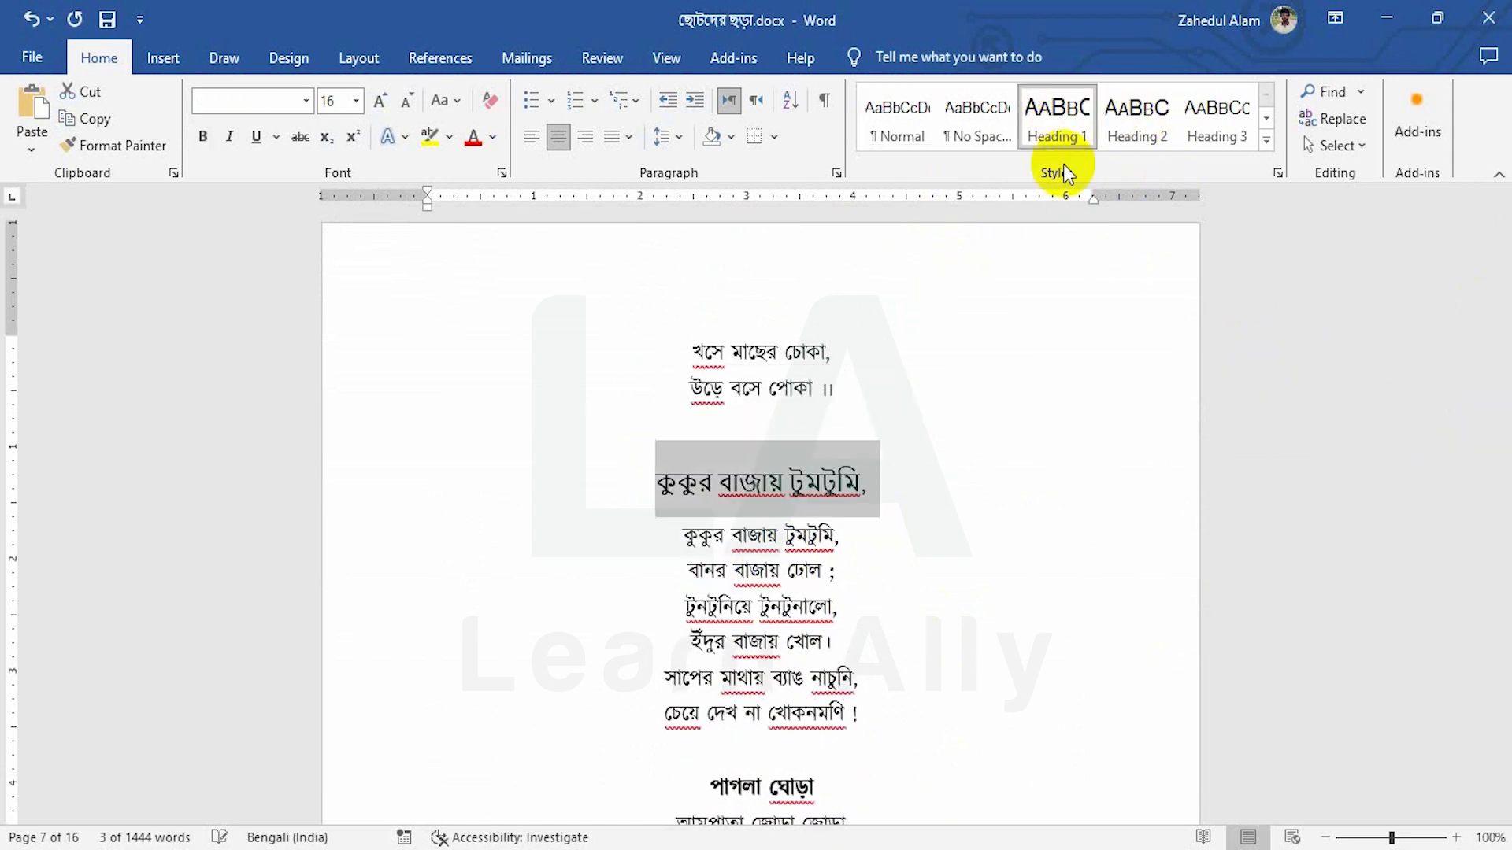
Step: Insert an Automatic Table 1 table of contents at the start of the blank first page
{"action": "left_click_drag", "start_coordinate": [1502, 445], "coordinate": [1502, 230]}
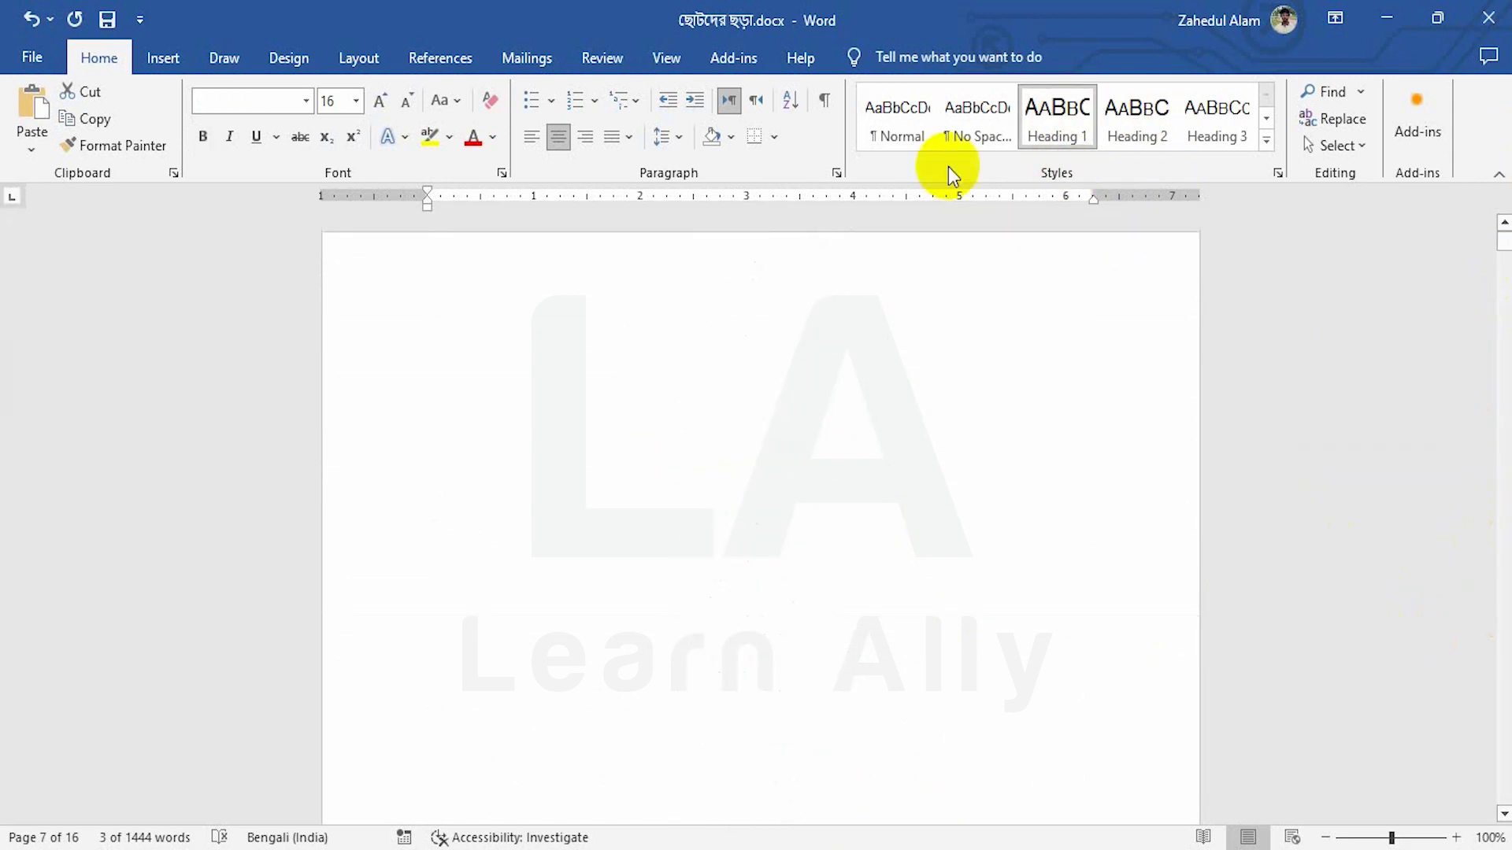
{"action": "left_click", "coordinate": [479, 296]}
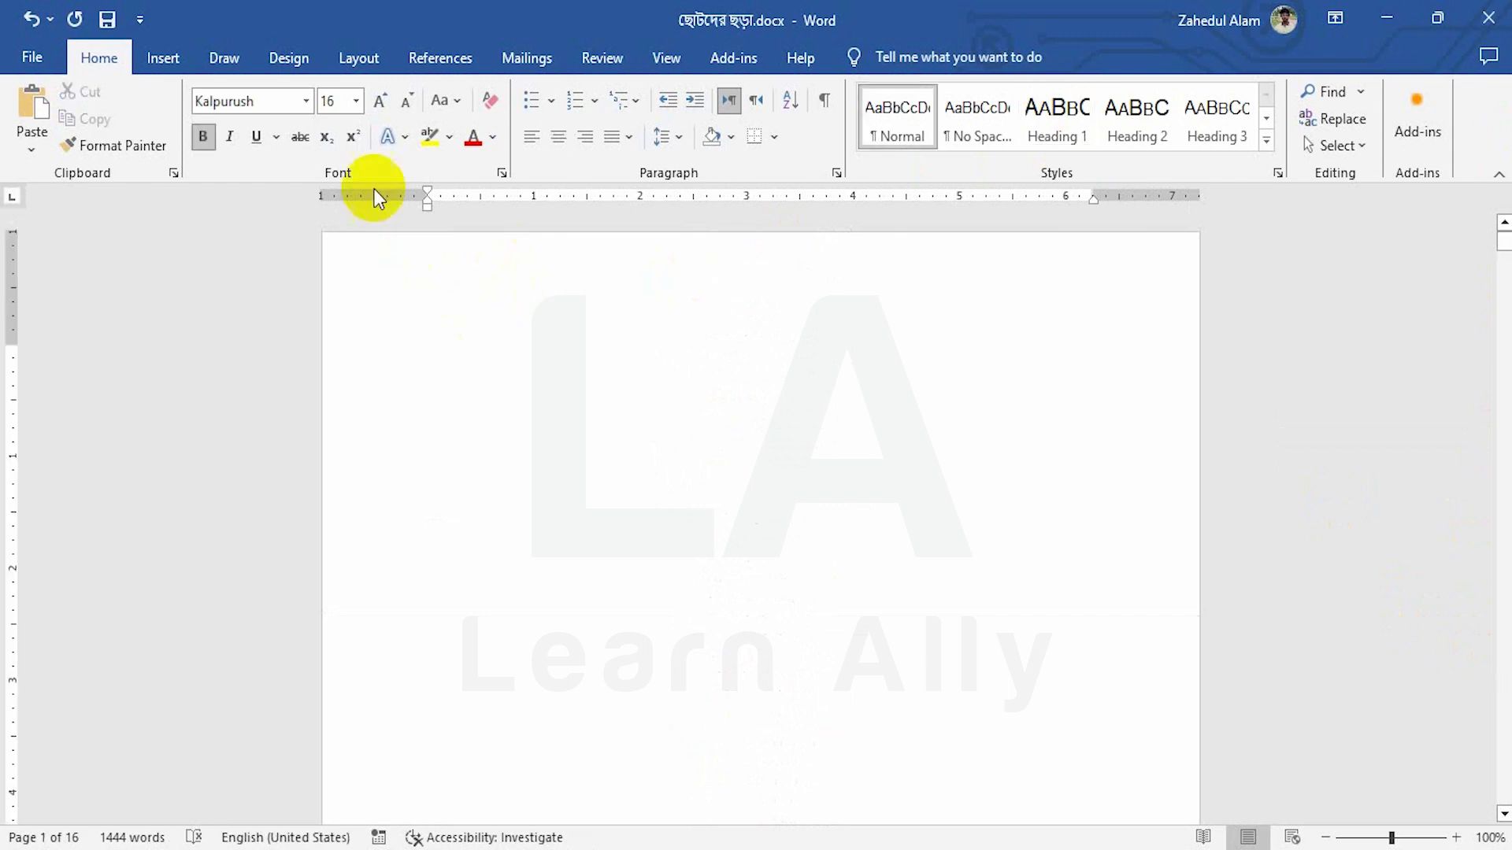
{"action": "left_click", "coordinate": [443, 63]}
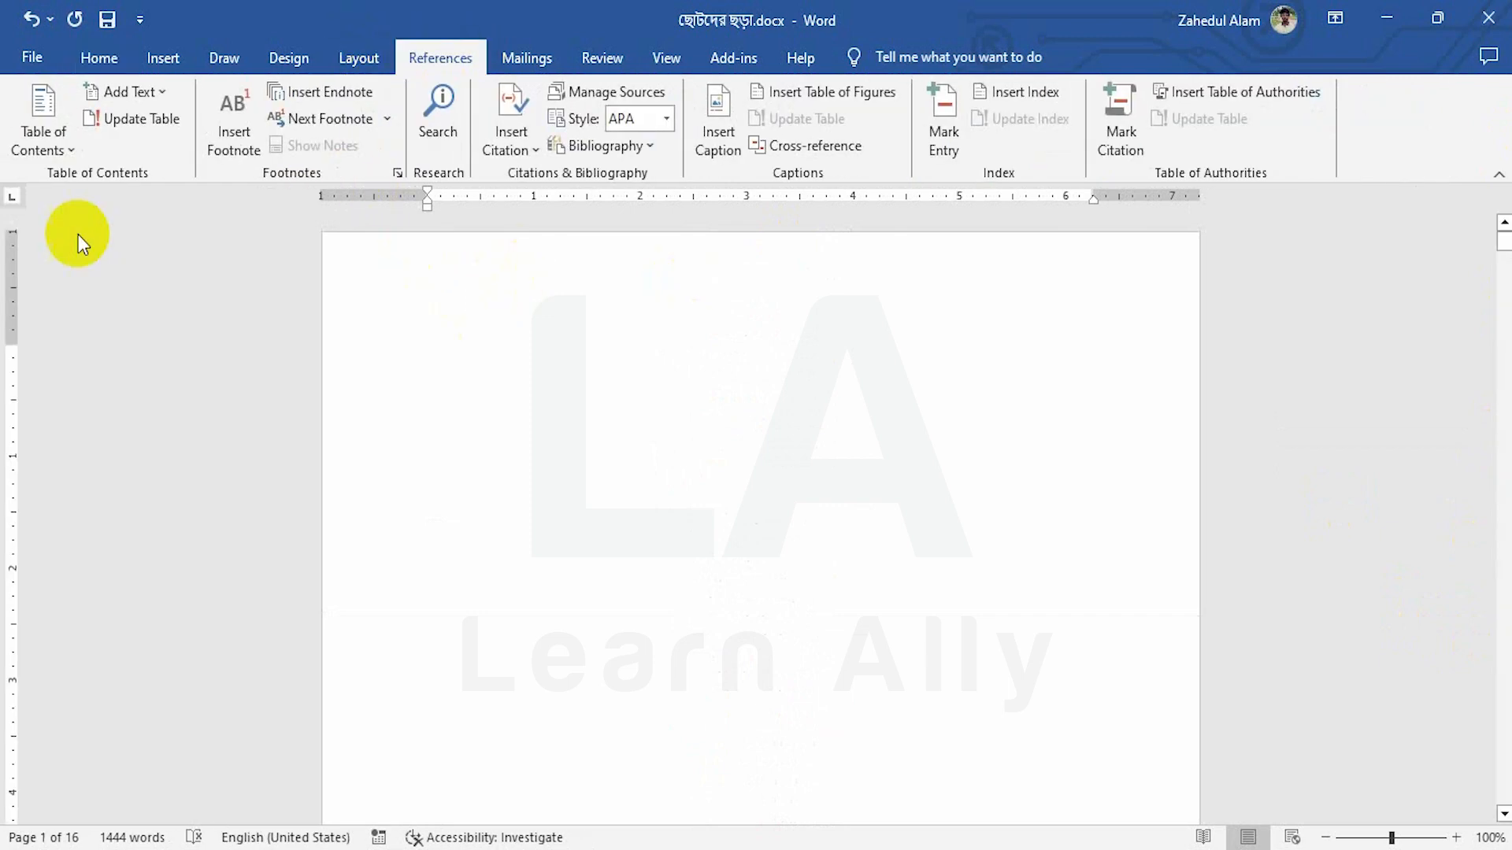
{"action": "left_click", "coordinate": [43, 137]}
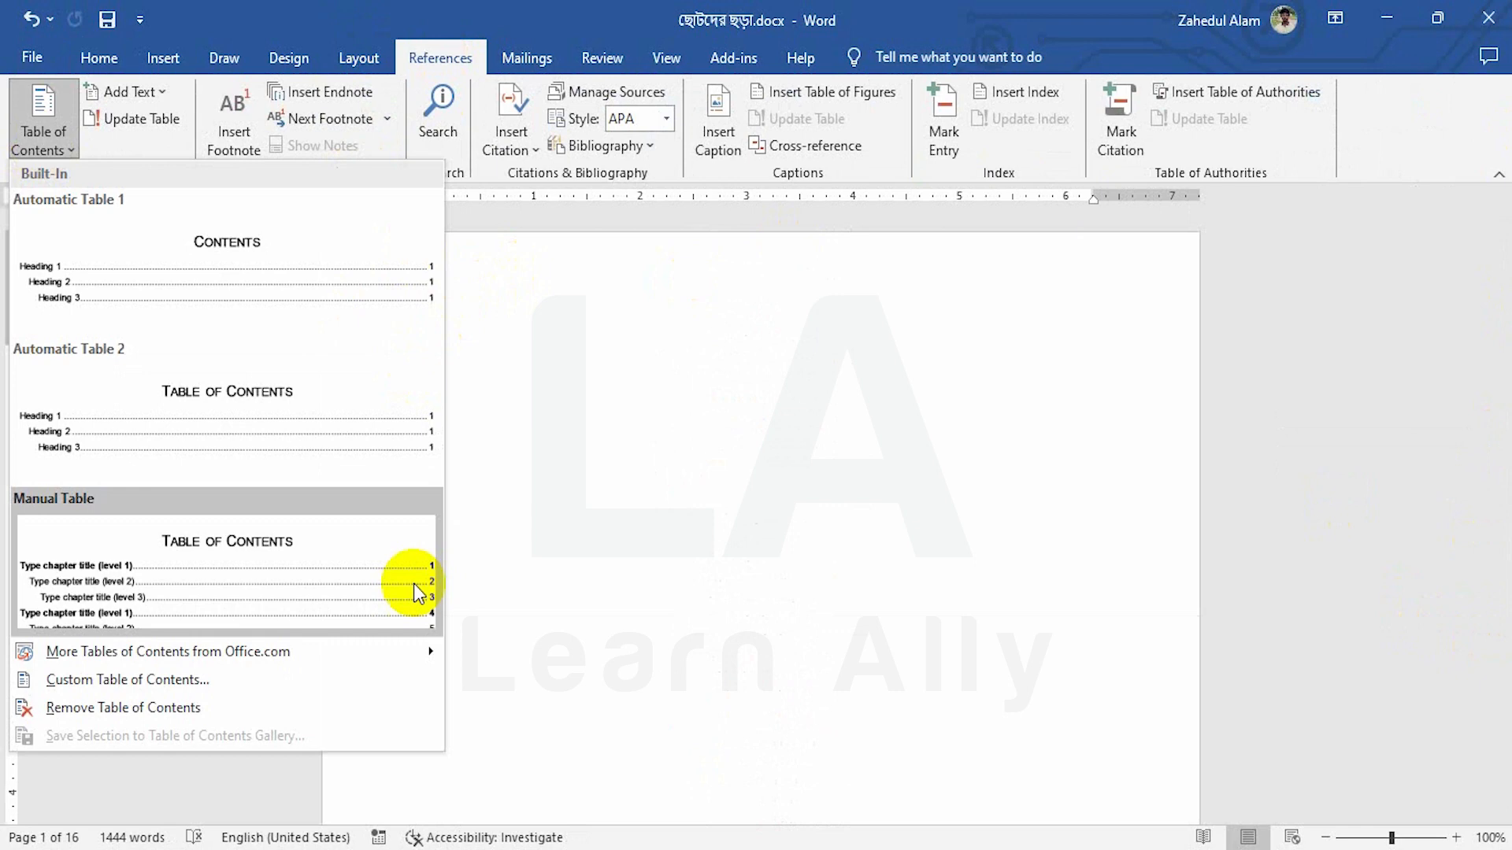
{"action": "left_click", "coordinate": [268, 295]}
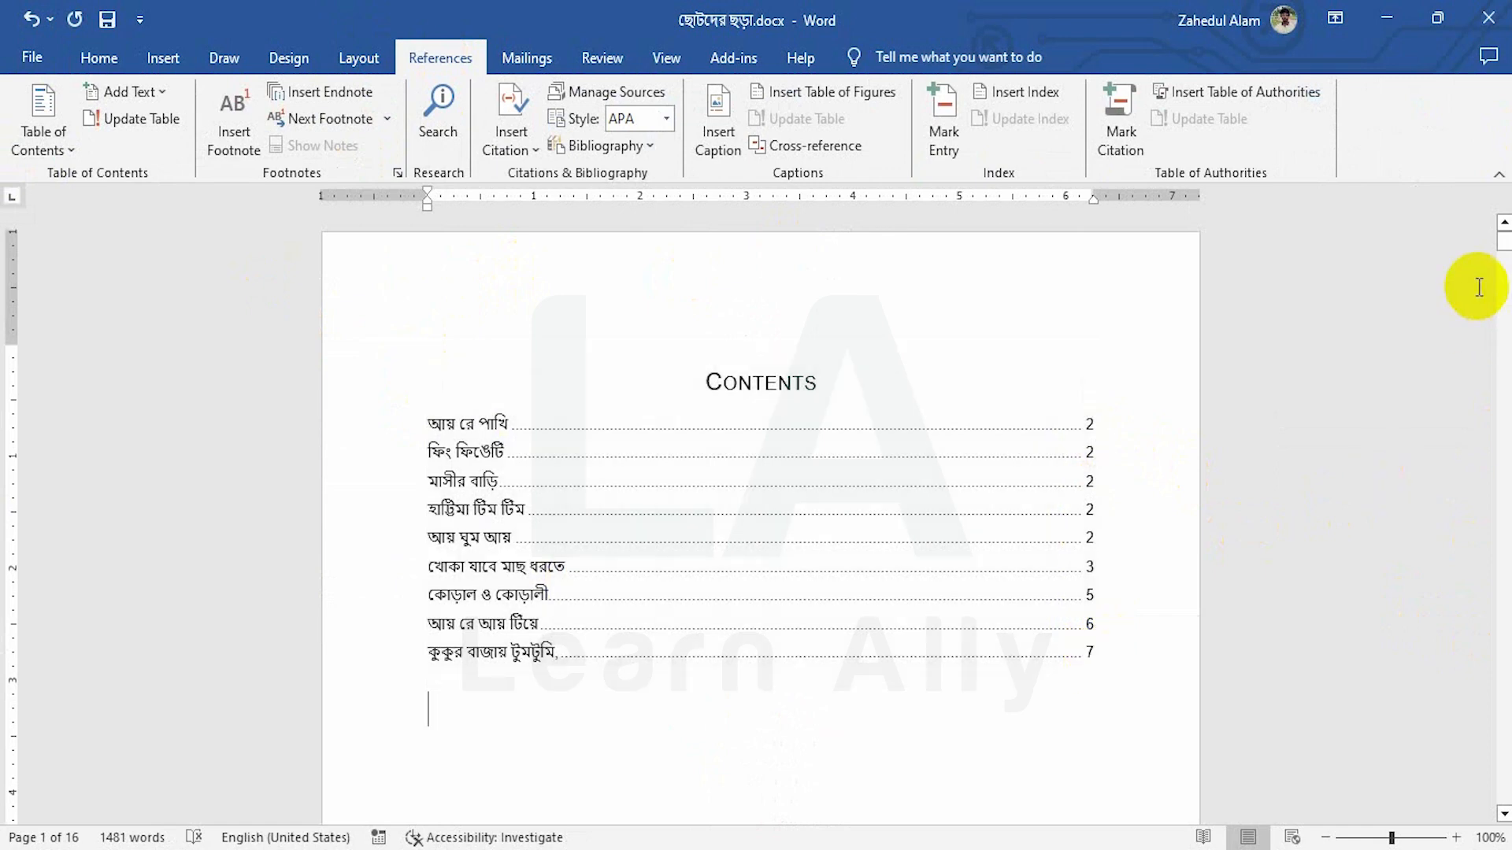
Step: Apply the Heading 1 style to the poem title "খোকার শিকার" on page 16
{"action": "left_click_drag", "start_coordinate": [1504, 245], "coordinate": [1504, 807]}
{"action": "scroll", "coordinate": [837, 580], "scroll_direction": "up", "scroll_amount": 10}
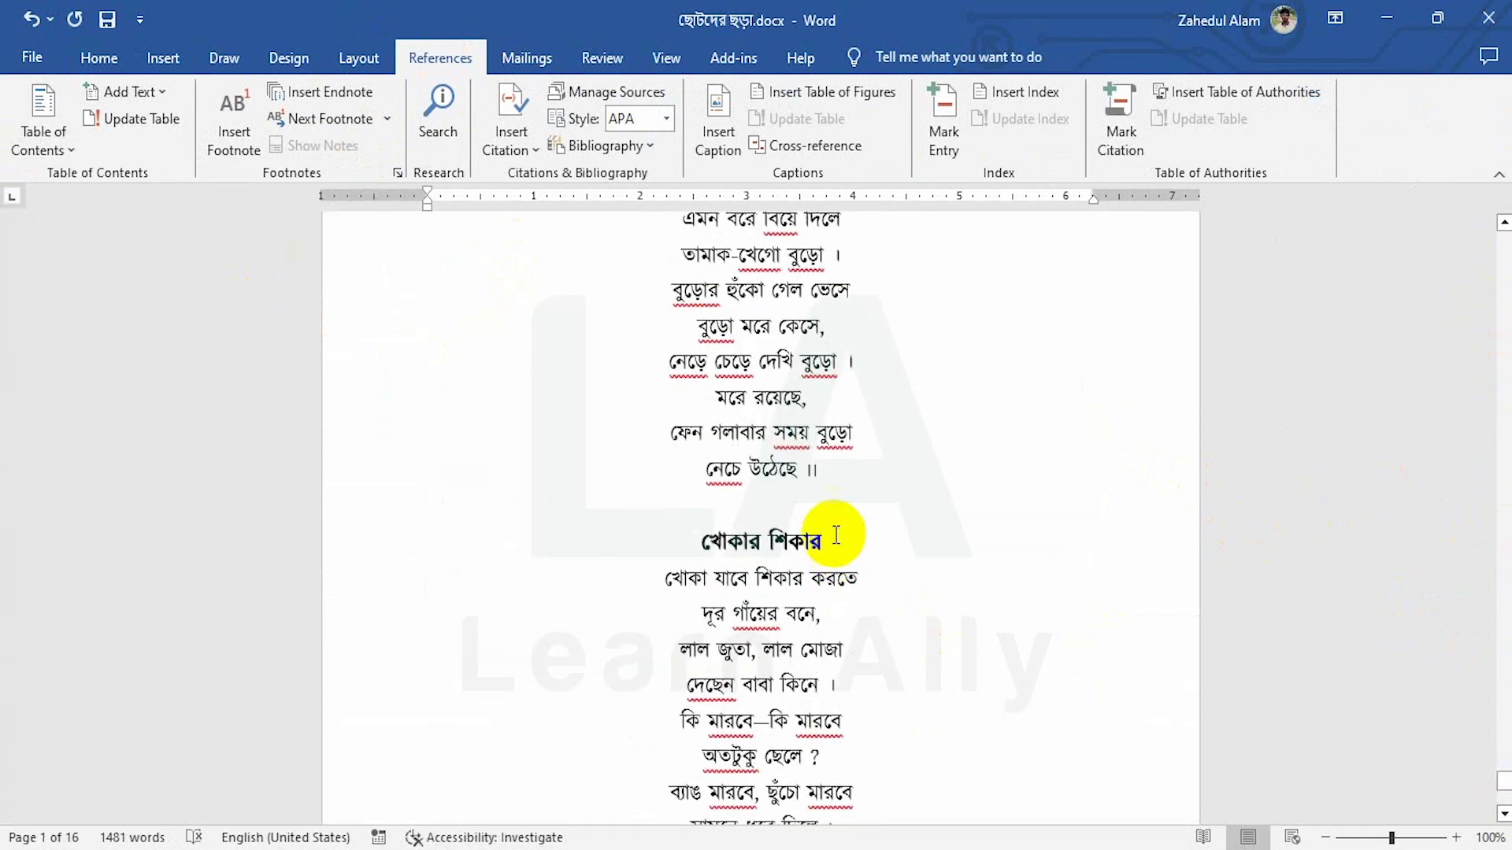
{"action": "left_click", "coordinate": [847, 539]}
{"action": "triple_click", "coordinate": [732, 539]}
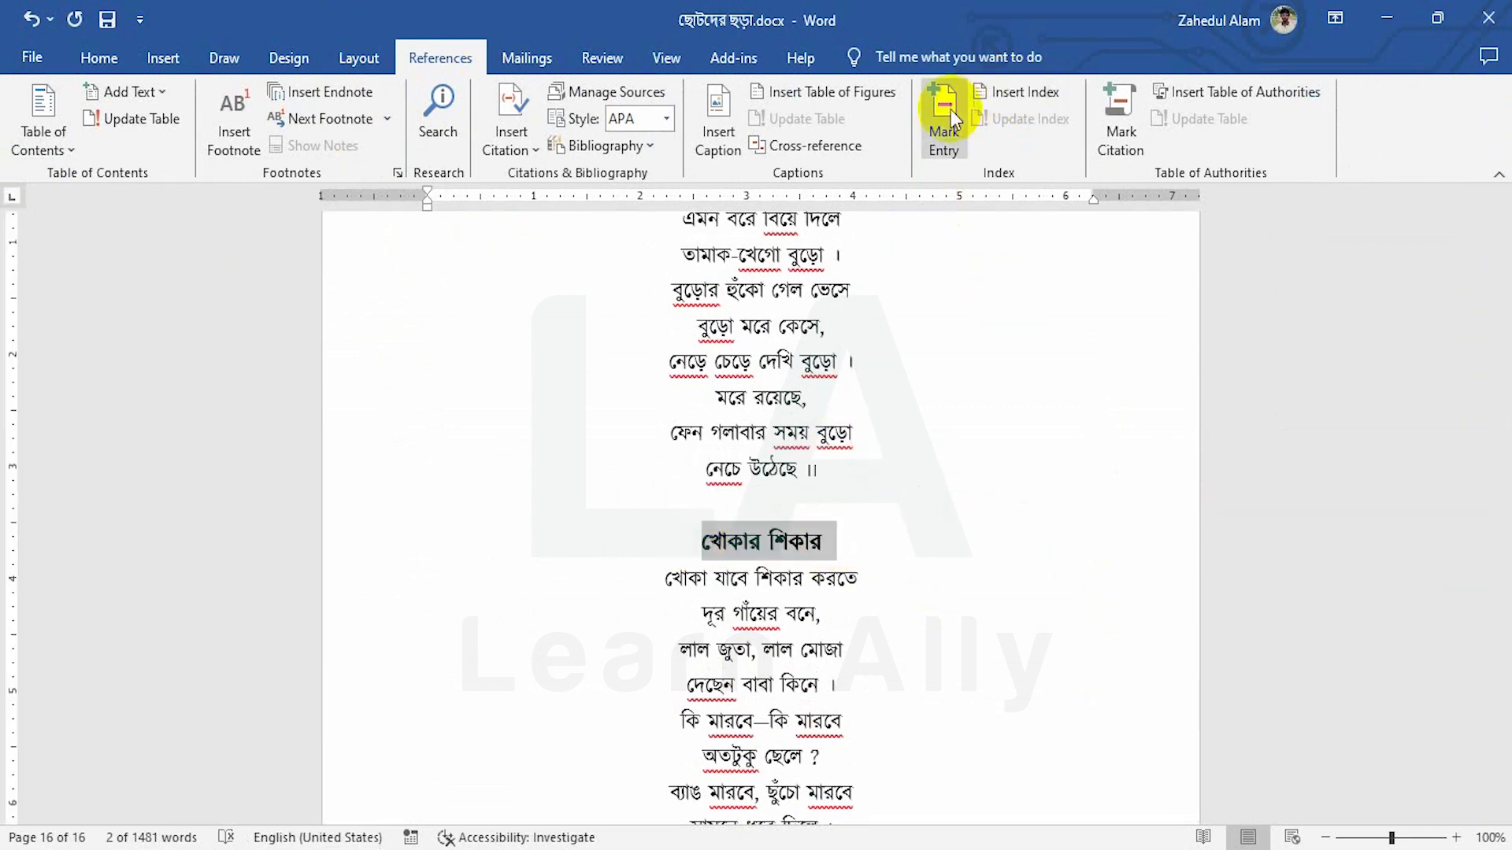
{"action": "left_click", "coordinate": [115, 57]}
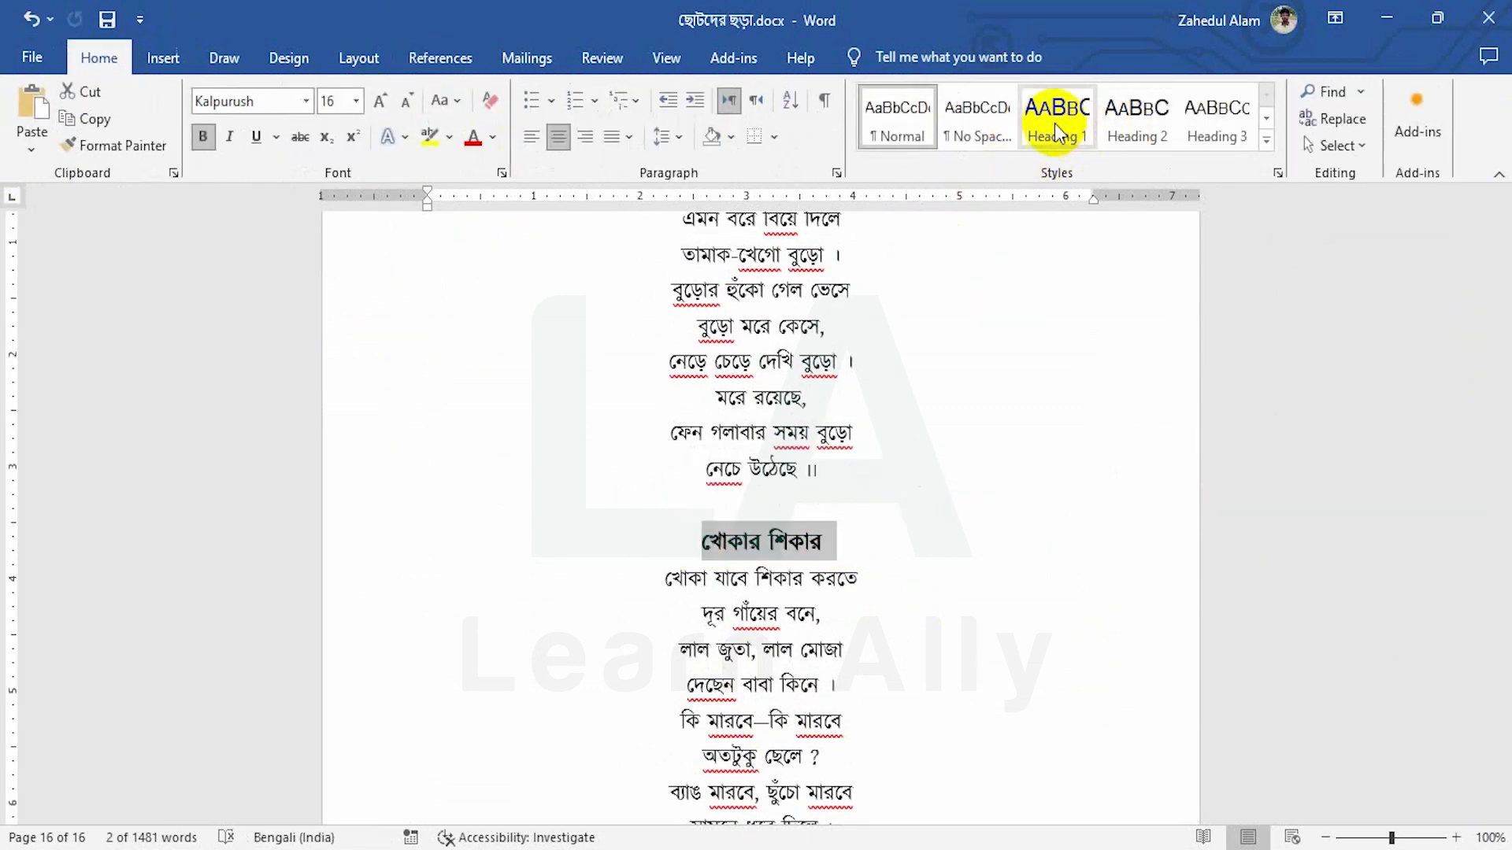
{"action": "left_click", "coordinate": [1055, 123]}
Step: Apply the Heading 1 style to the poem title "বুড়ী" on page 15
{"action": "scroll", "coordinate": [731, 526], "scroll_direction": "up", "scroll_amount": 6}
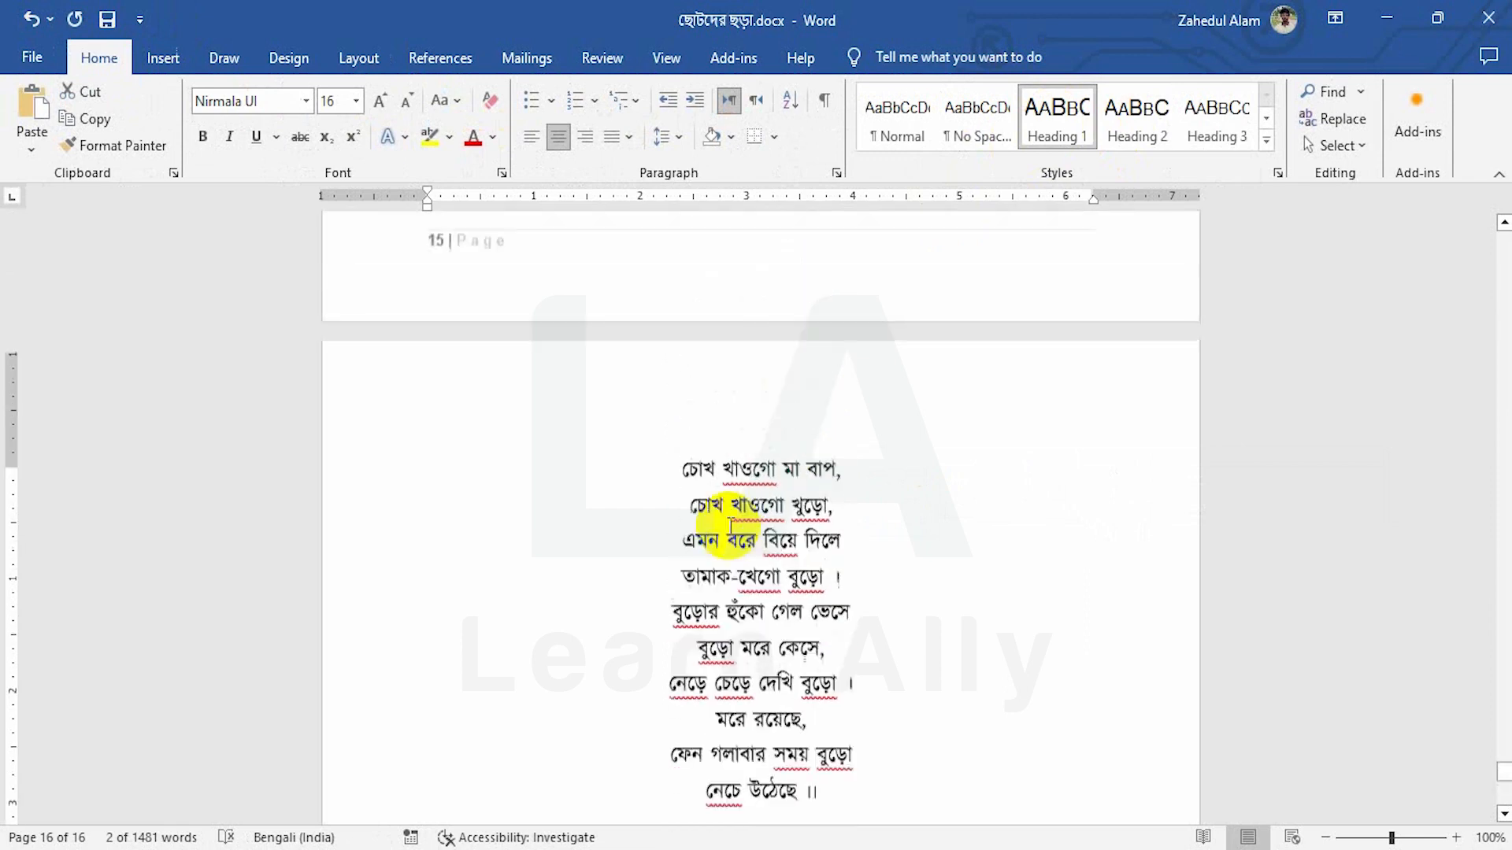
{"action": "scroll", "coordinate": [731, 526], "scroll_direction": "up", "scroll_amount": 14}
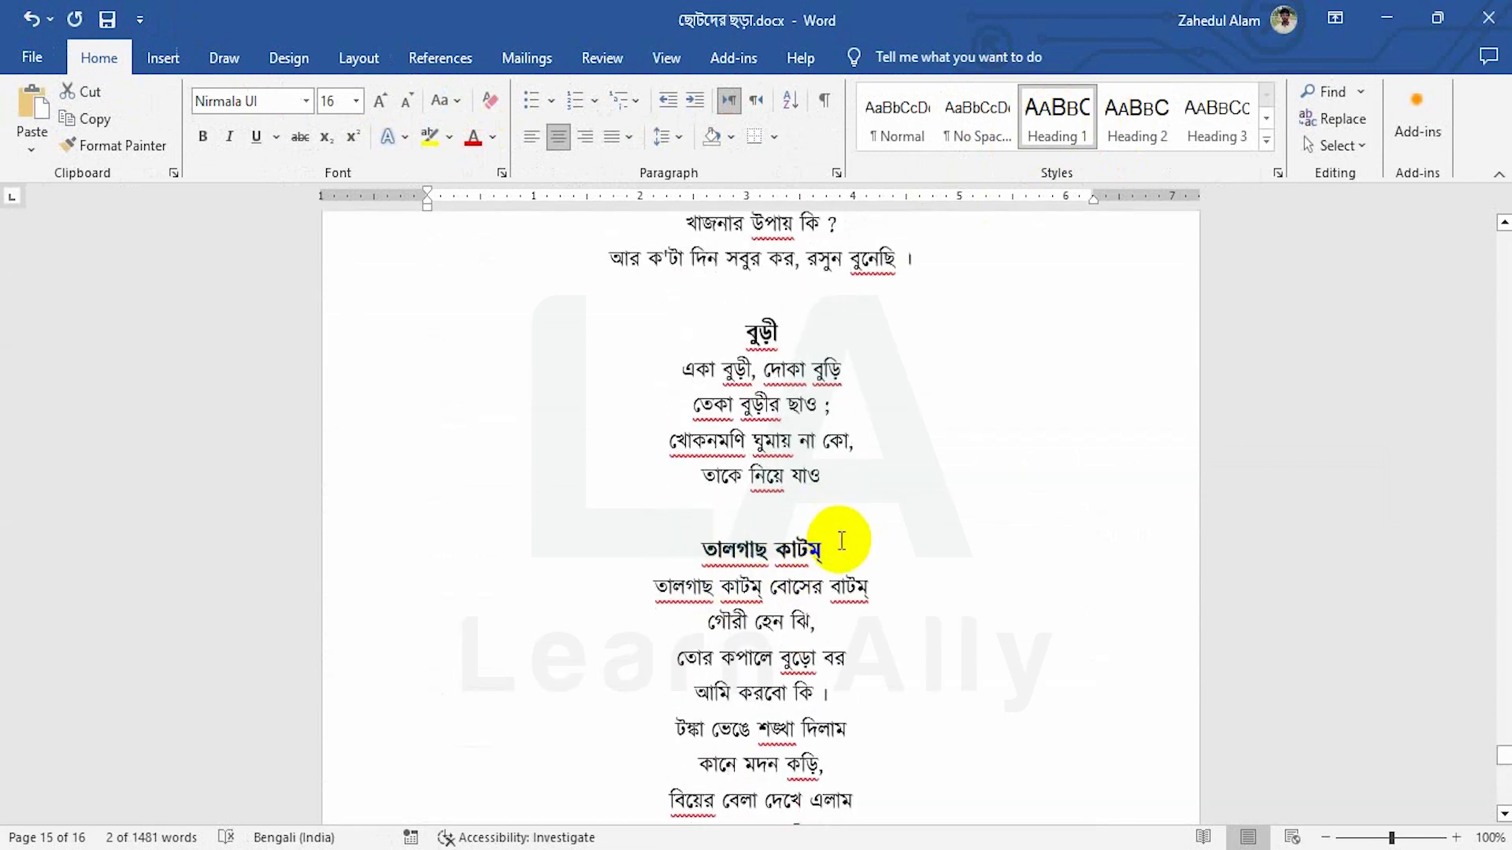
{"action": "left_click_drag", "start_coordinate": [787, 324], "coordinate": [746, 314]}
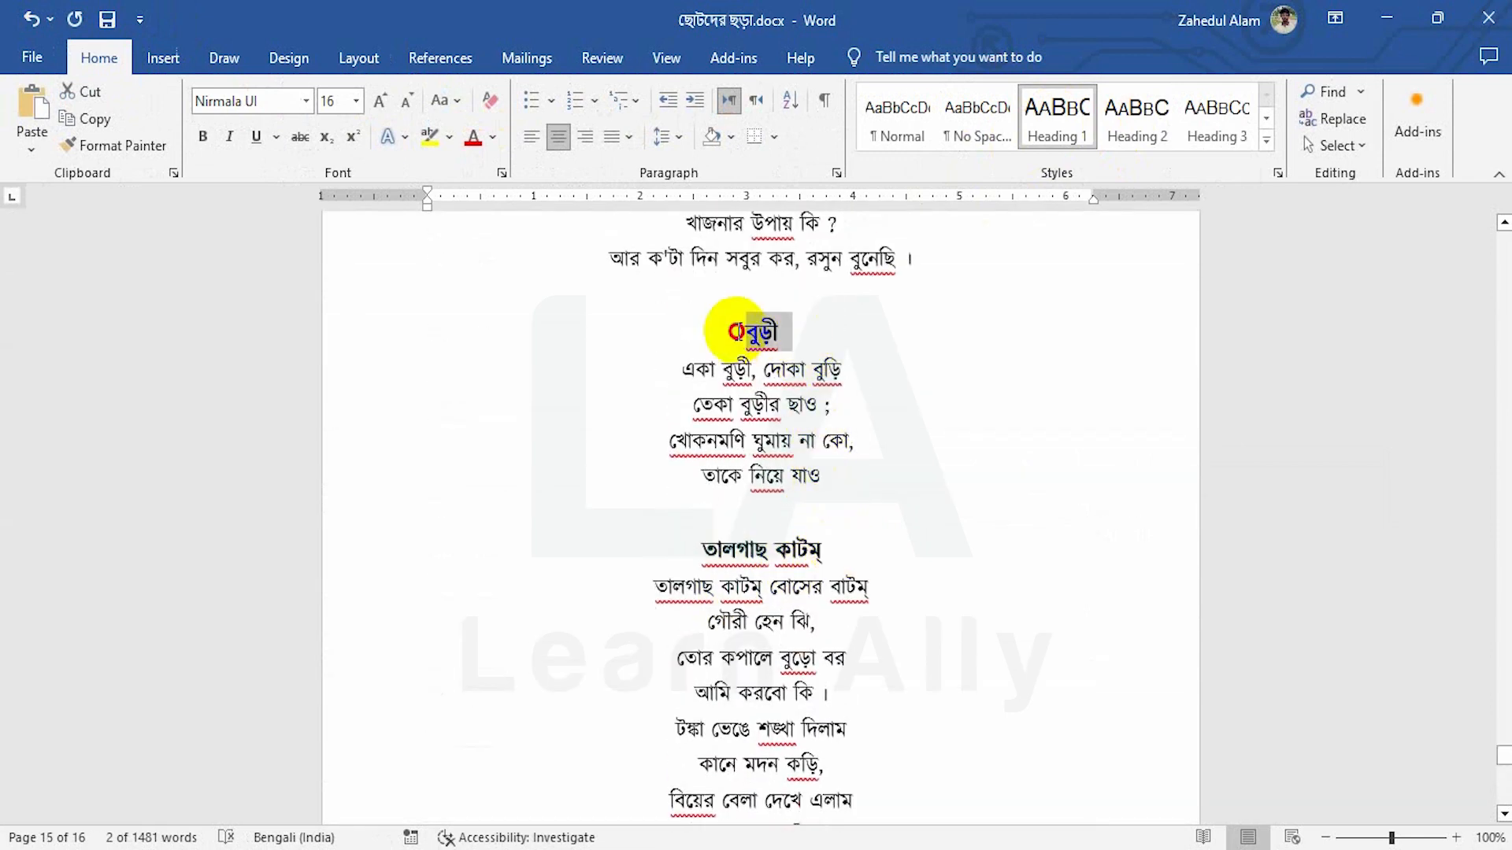
{"action": "left_click", "coordinate": [1063, 135]}
Step: Apply the Heading 1 style to the poem title "এক যে রাজা" on page 14
{"action": "scroll", "coordinate": [837, 508], "scroll_direction": "up", "scroll_amount": 14}
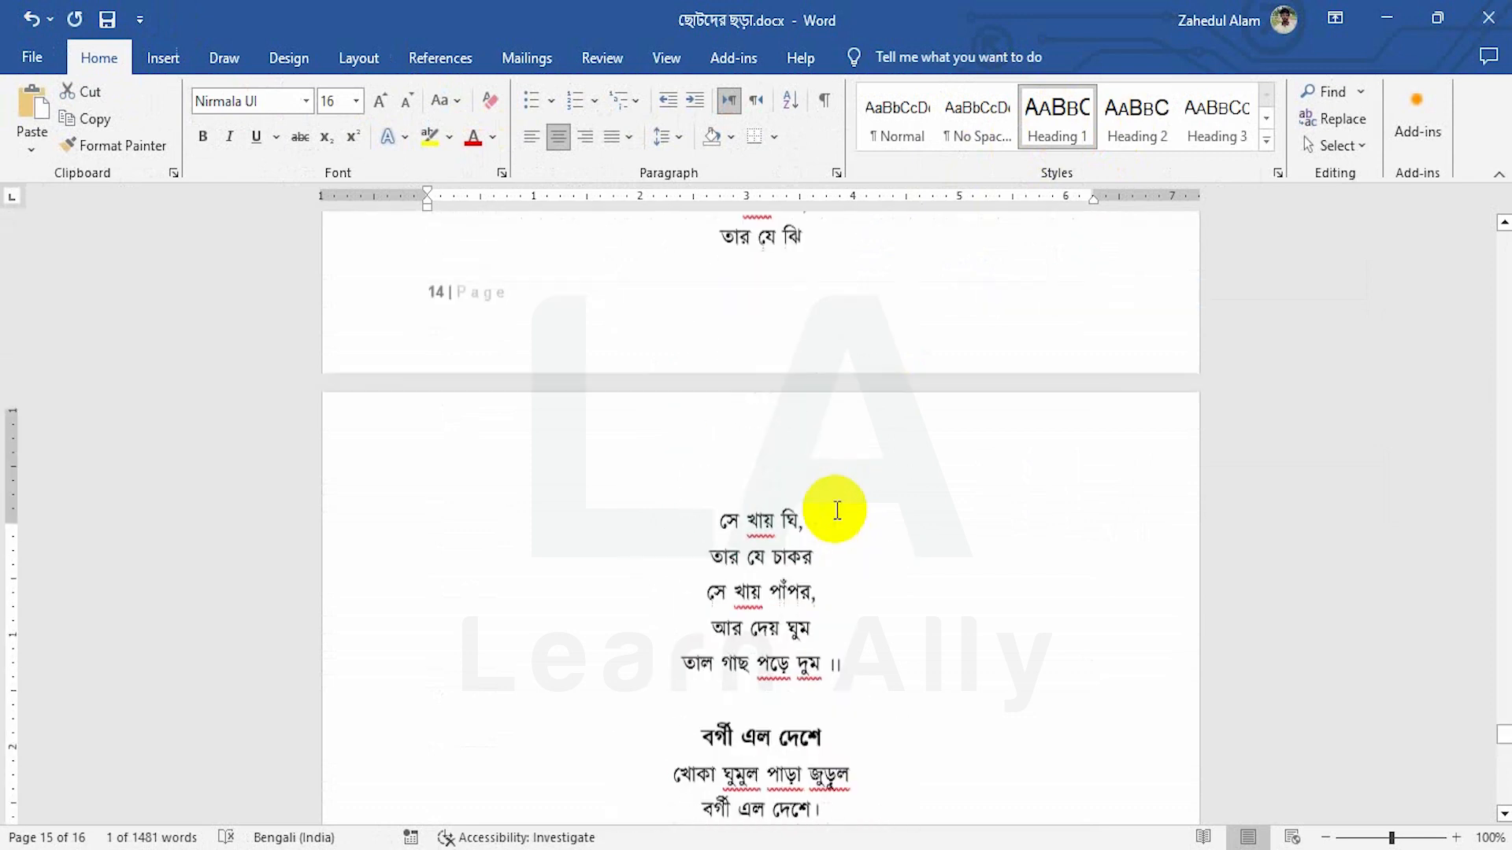
{"action": "scroll", "coordinate": [837, 510], "scroll_direction": "up", "scroll_amount": 12}
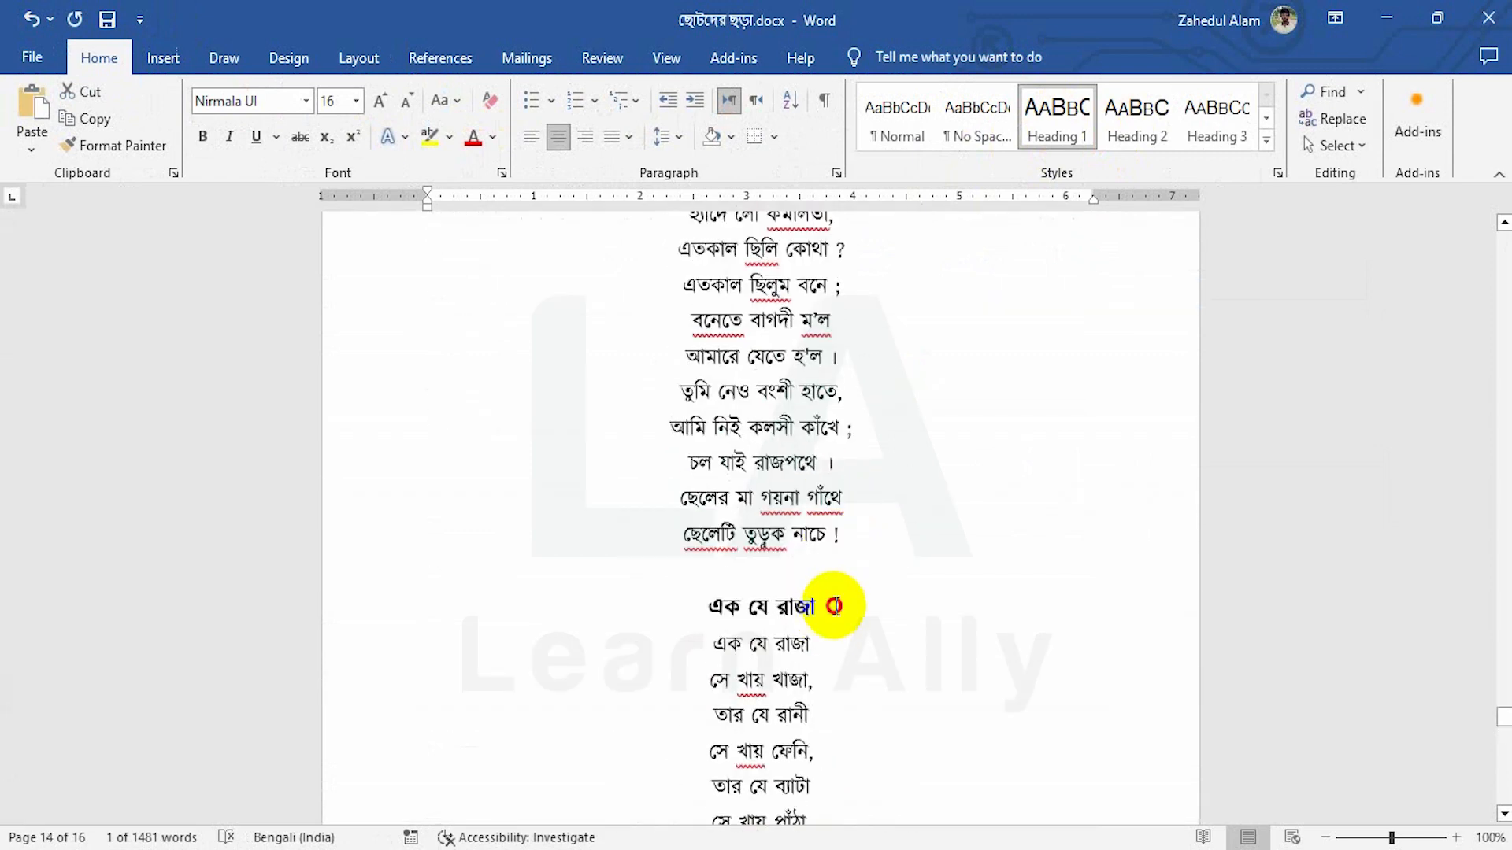
{"action": "left_click_drag", "start_coordinate": [833, 606], "coordinate": [709, 607]}
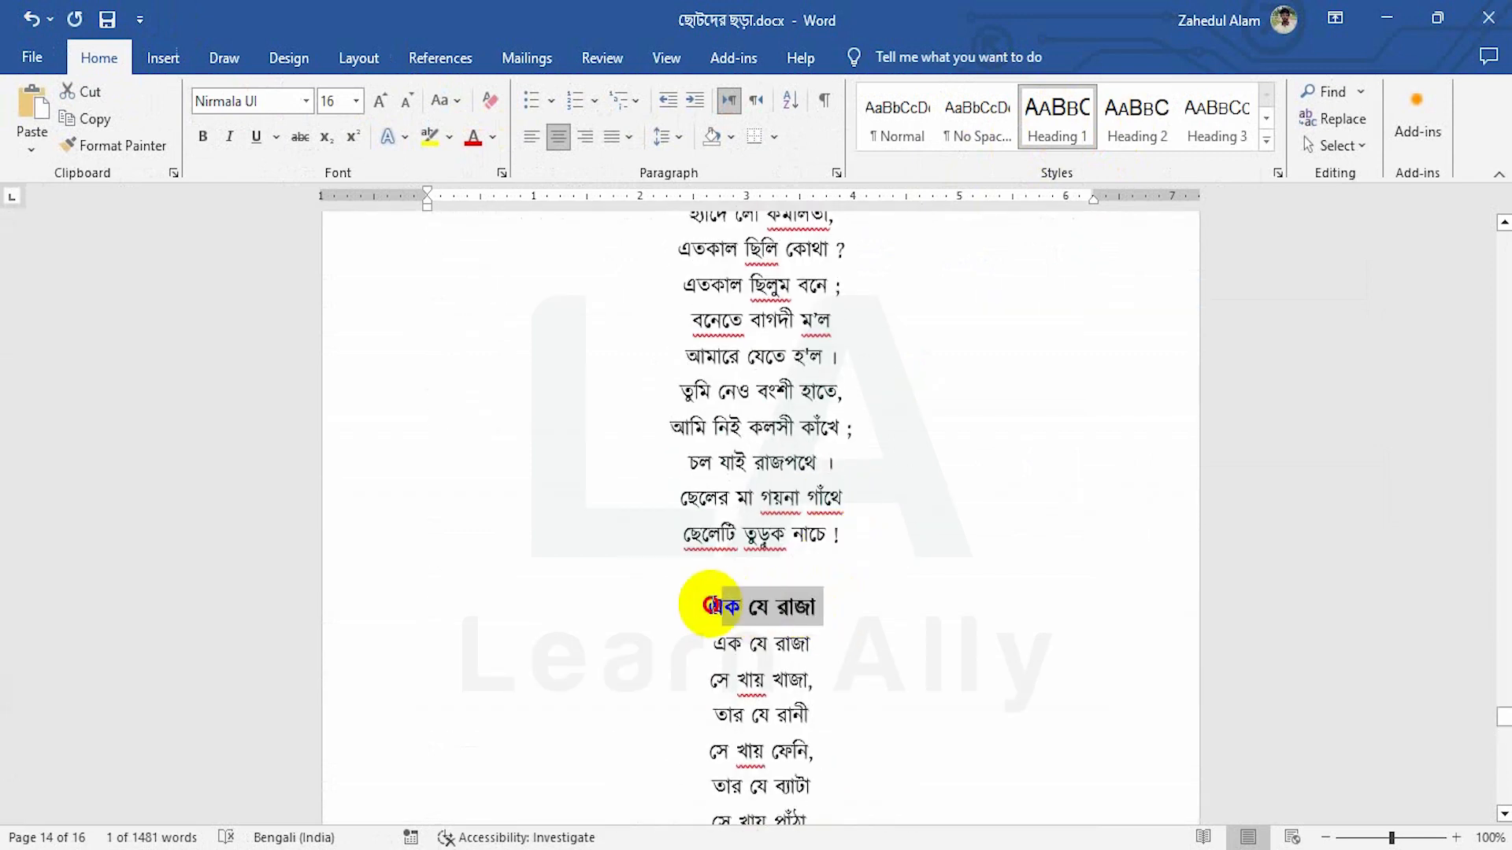
{"action": "left_click", "coordinate": [1063, 126]}
Step: Apply the Heading 1 style to the poem title "আতা গাছে তোতাপাখি" on page 13
{"action": "scroll", "coordinate": [804, 533], "scroll_direction": "up", "scroll_amount": 16}
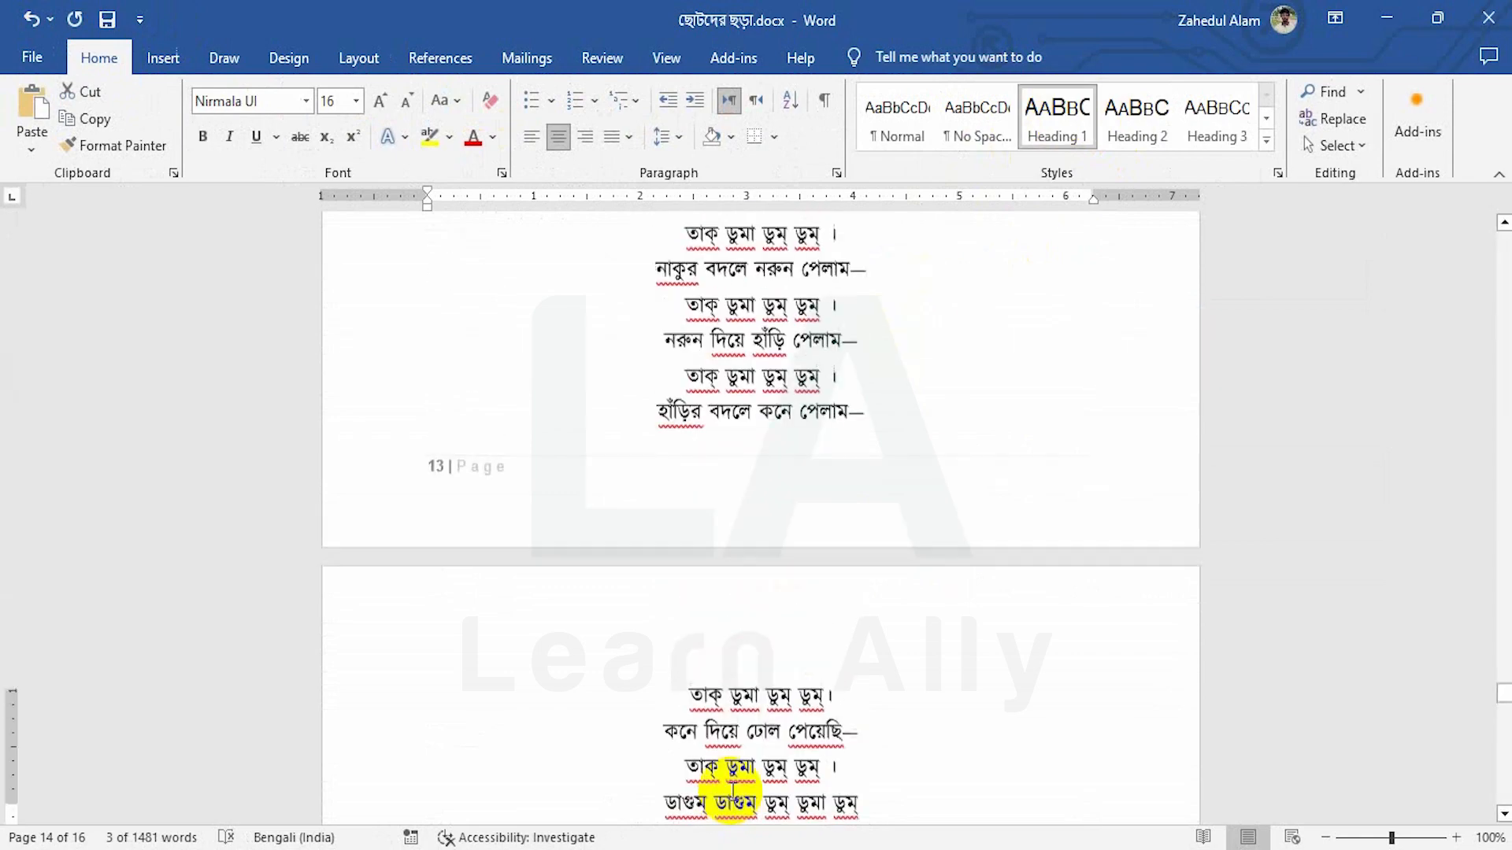
{"action": "scroll", "coordinate": [733, 787], "scroll_direction": "up", "scroll_amount": 14}
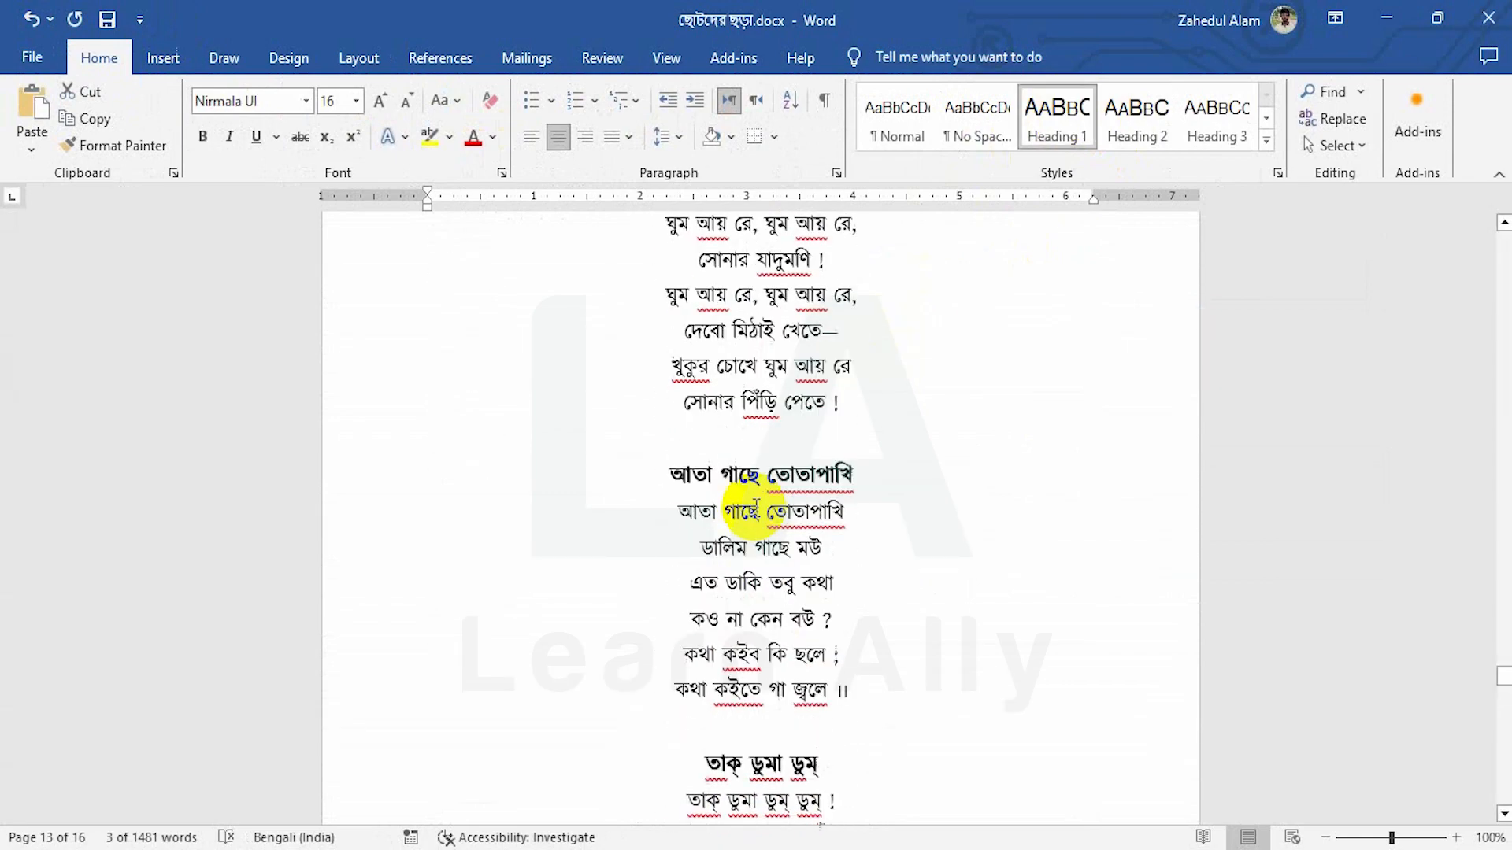
{"action": "left_click_drag", "start_coordinate": [869, 488], "coordinate": [669, 489]}
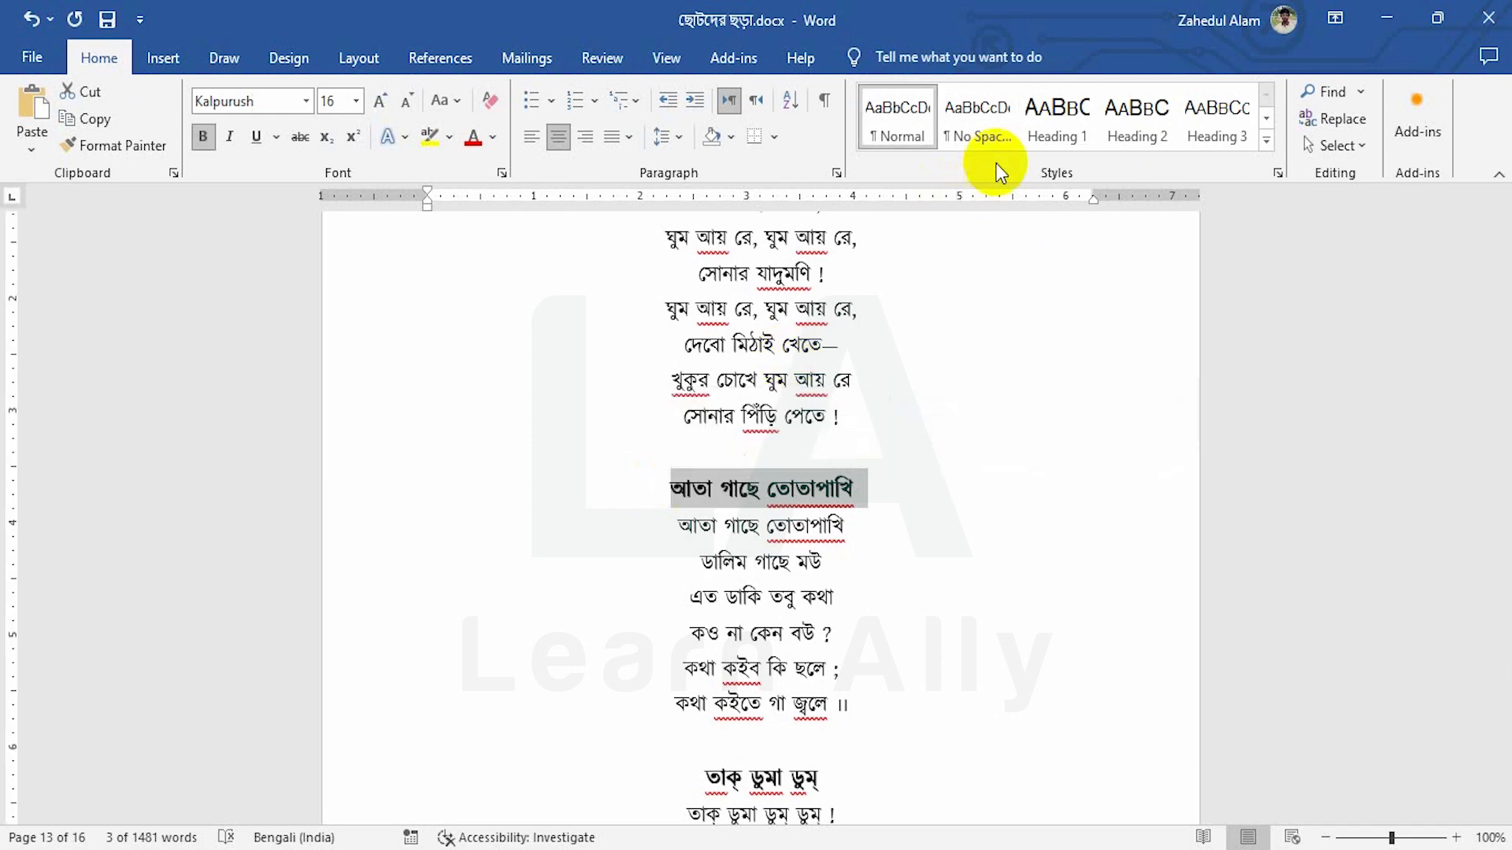
{"action": "left_click", "coordinate": [1046, 116]}
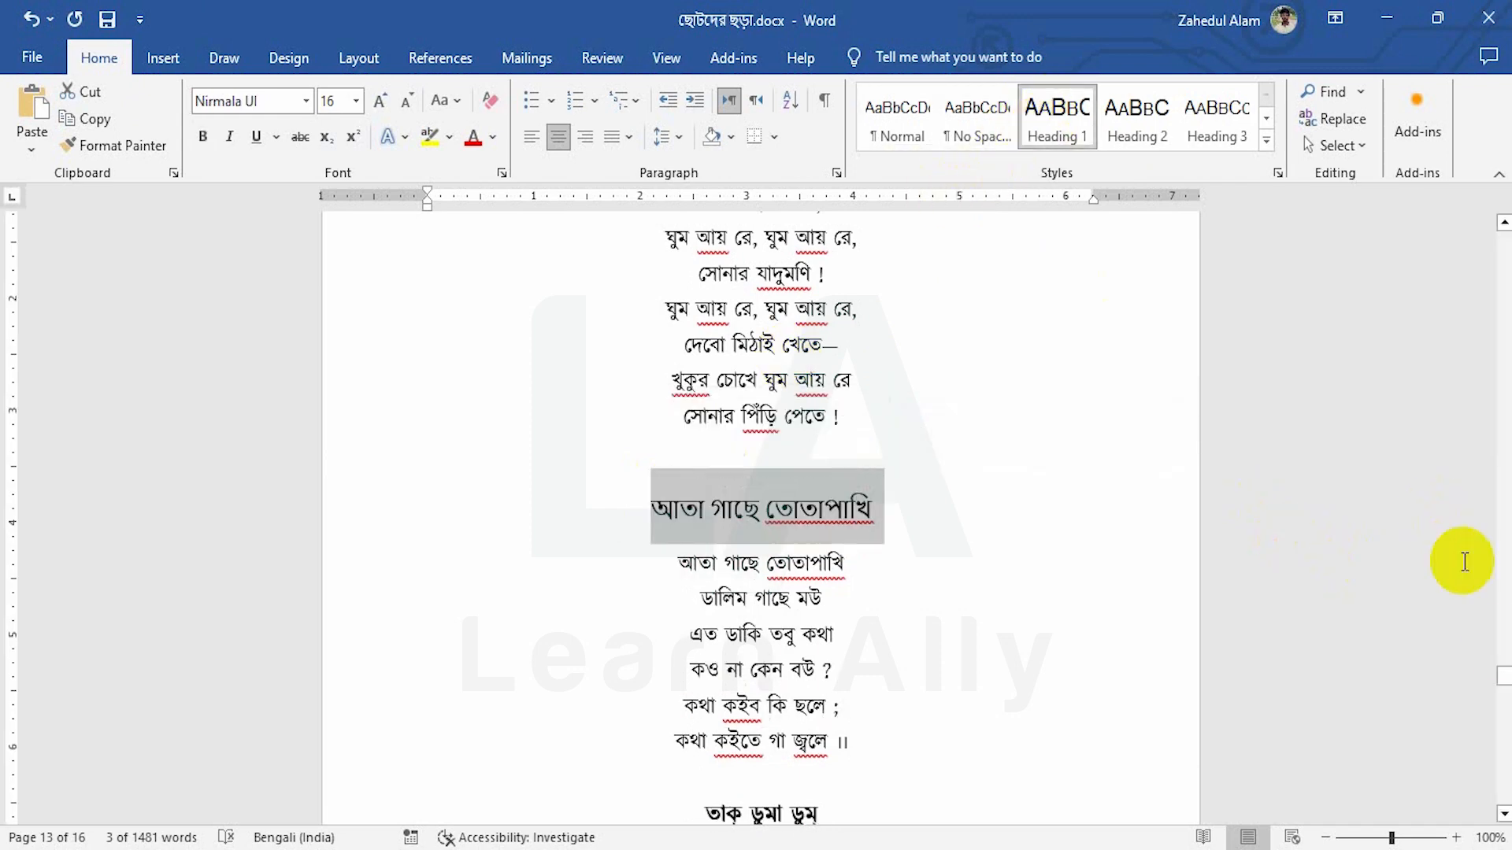
Step: Update the entire table of contents on the first page to include the newly styled poem titles
{"action": "left_click_drag", "start_coordinate": [1504, 679], "coordinate": [1502, 176]}
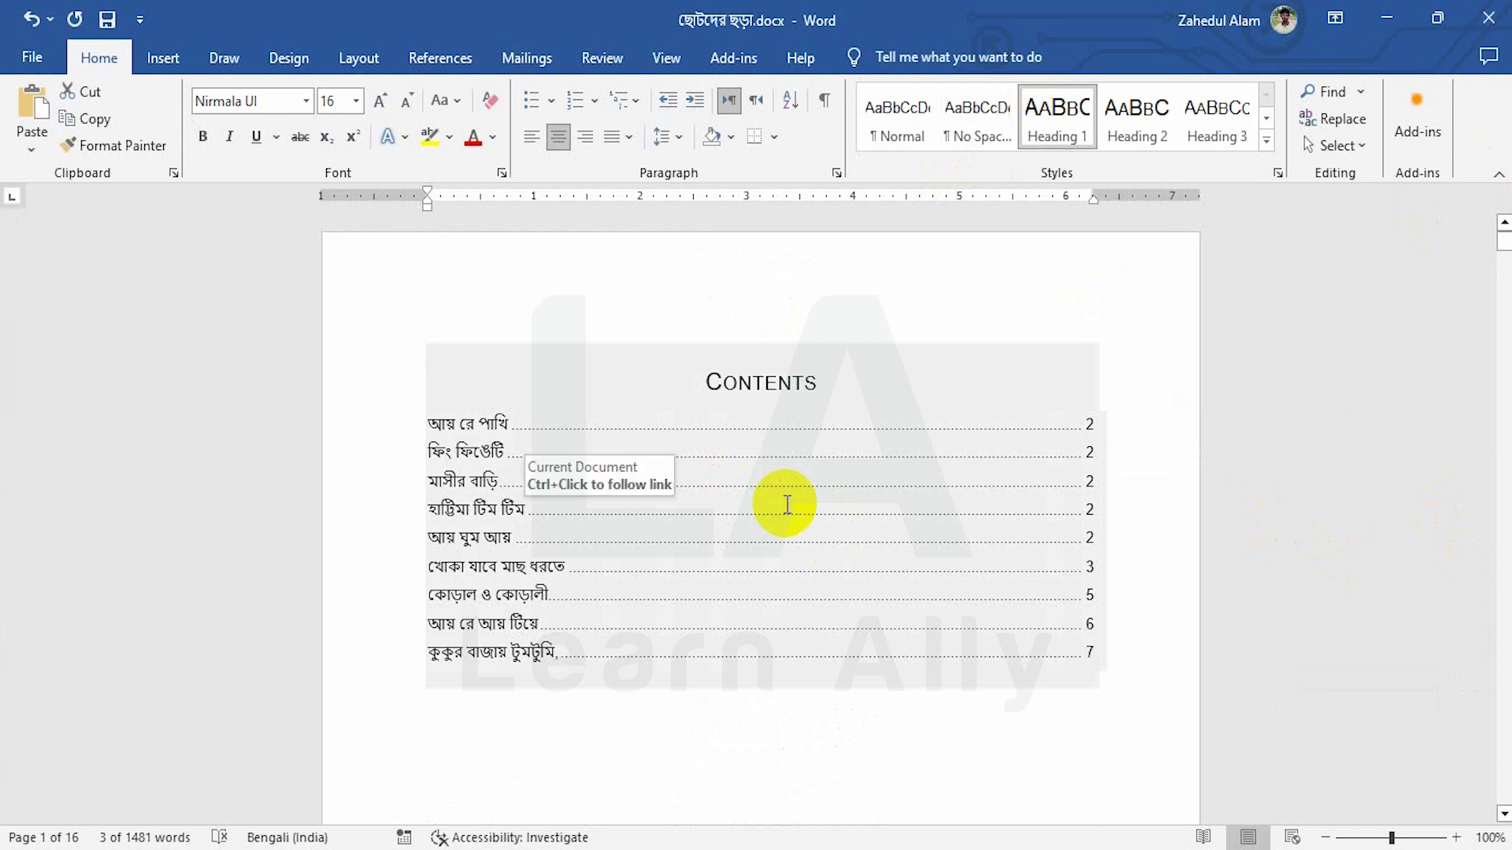
{"action": "left_click", "coordinate": [796, 719]}
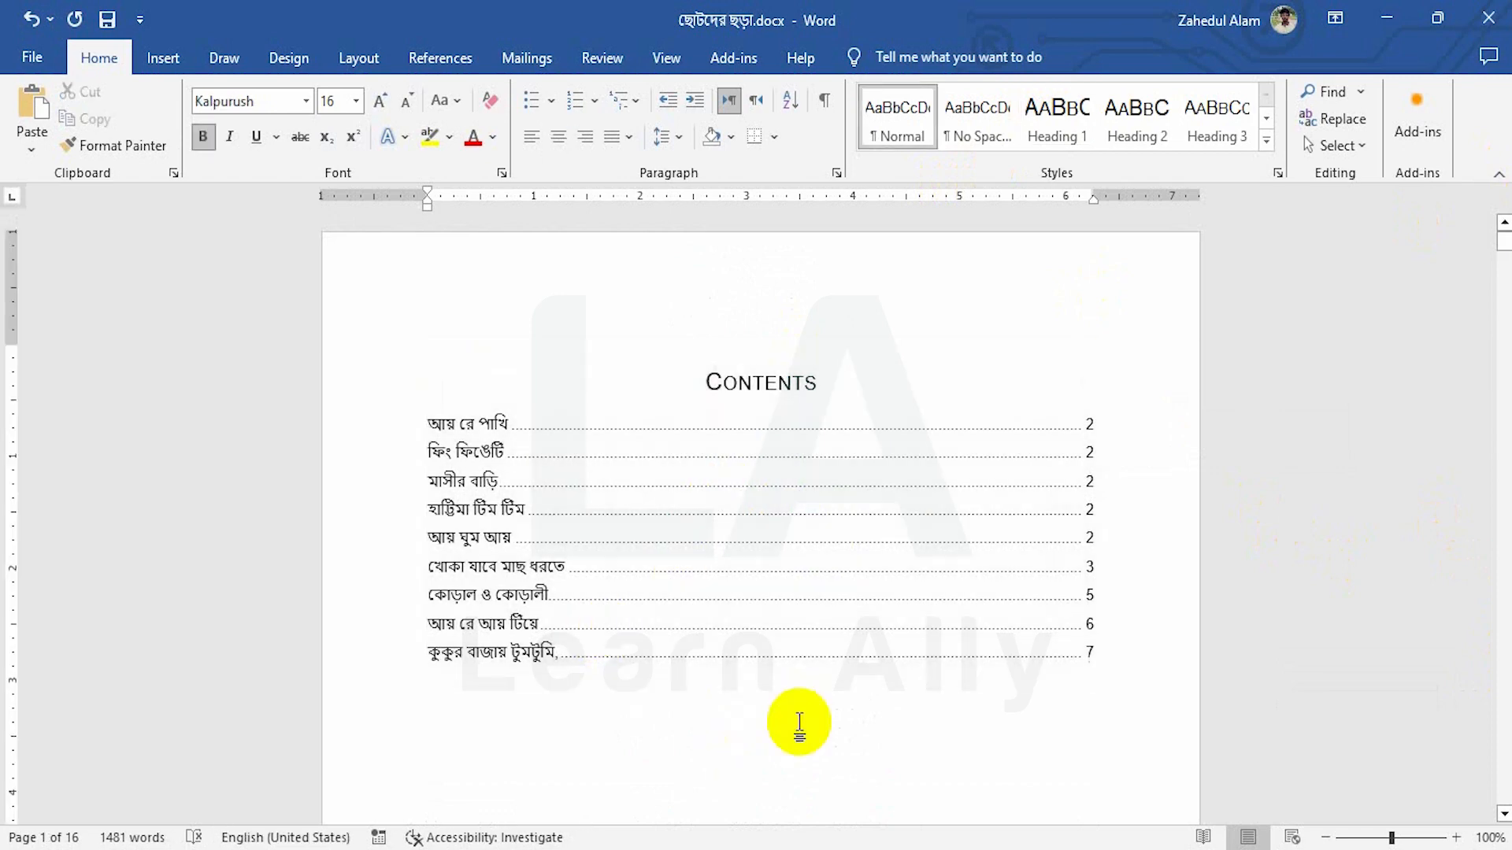
{"action": "left_click", "coordinate": [639, 506]}
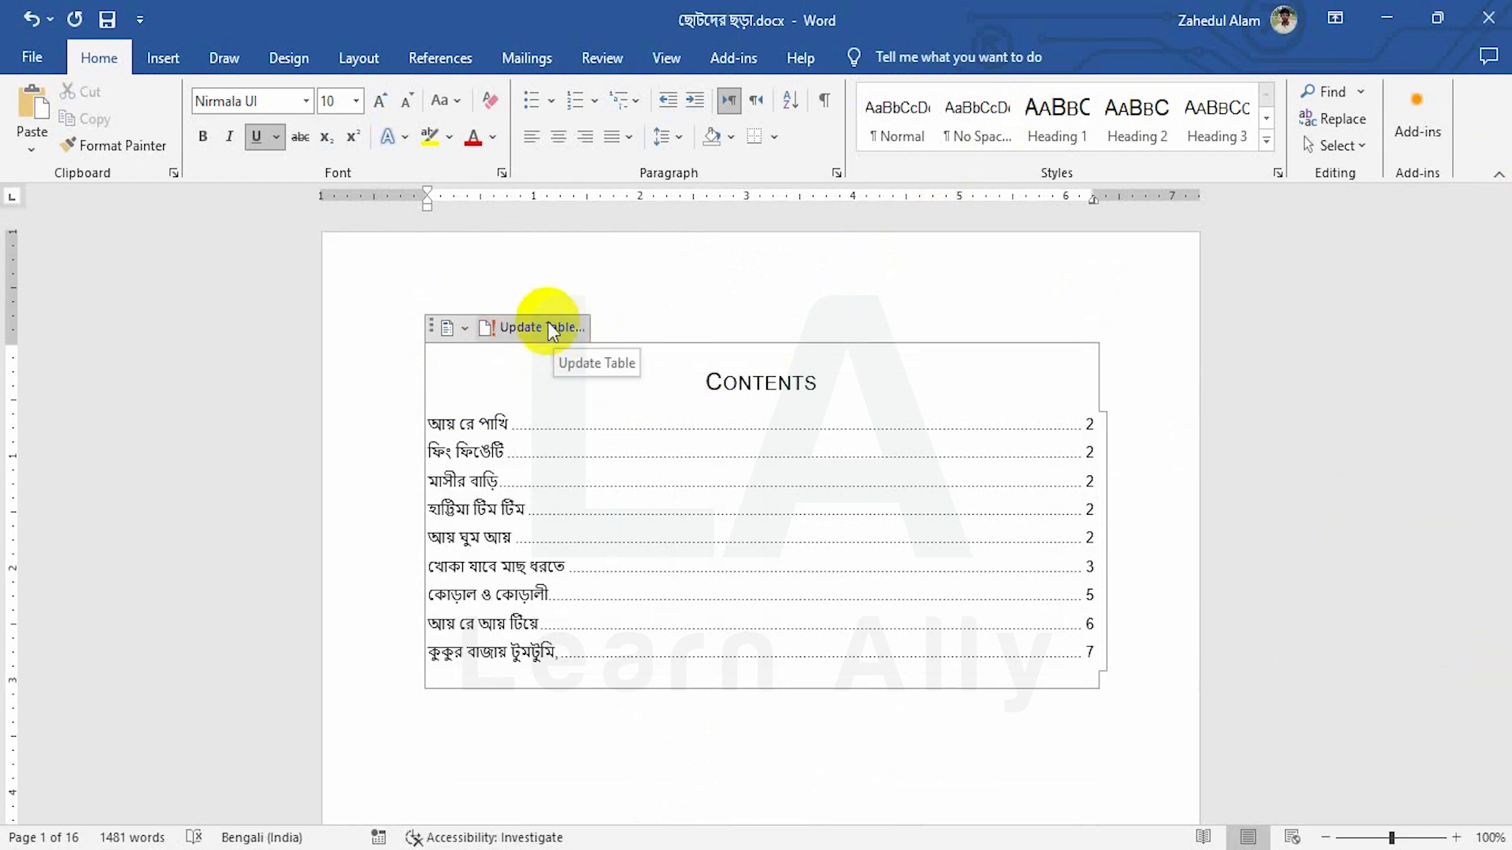
{"action": "left_click", "coordinate": [443, 58]}
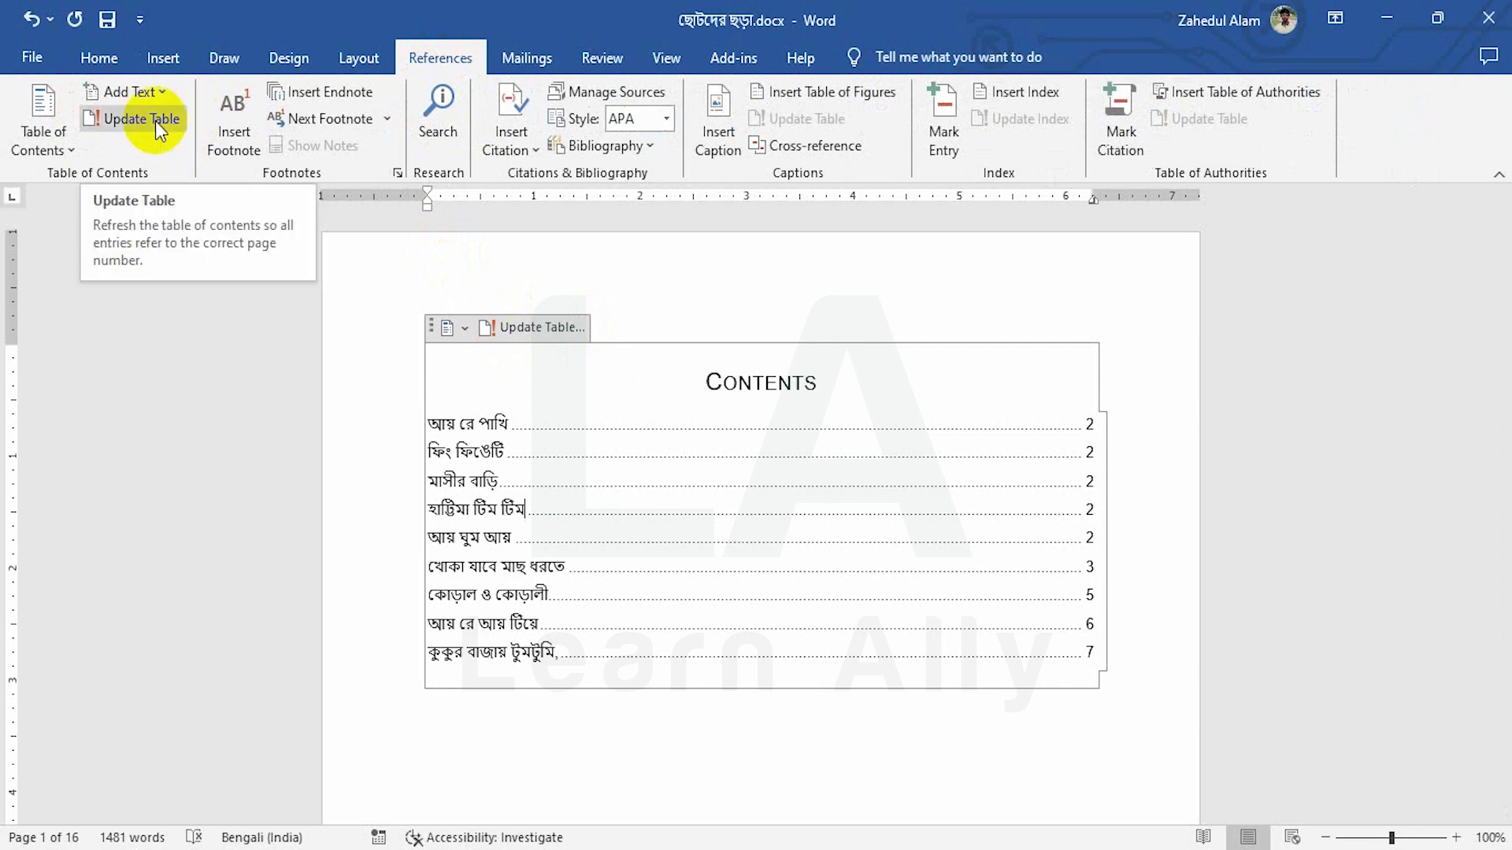
{"action": "left_click", "coordinate": [540, 327]}
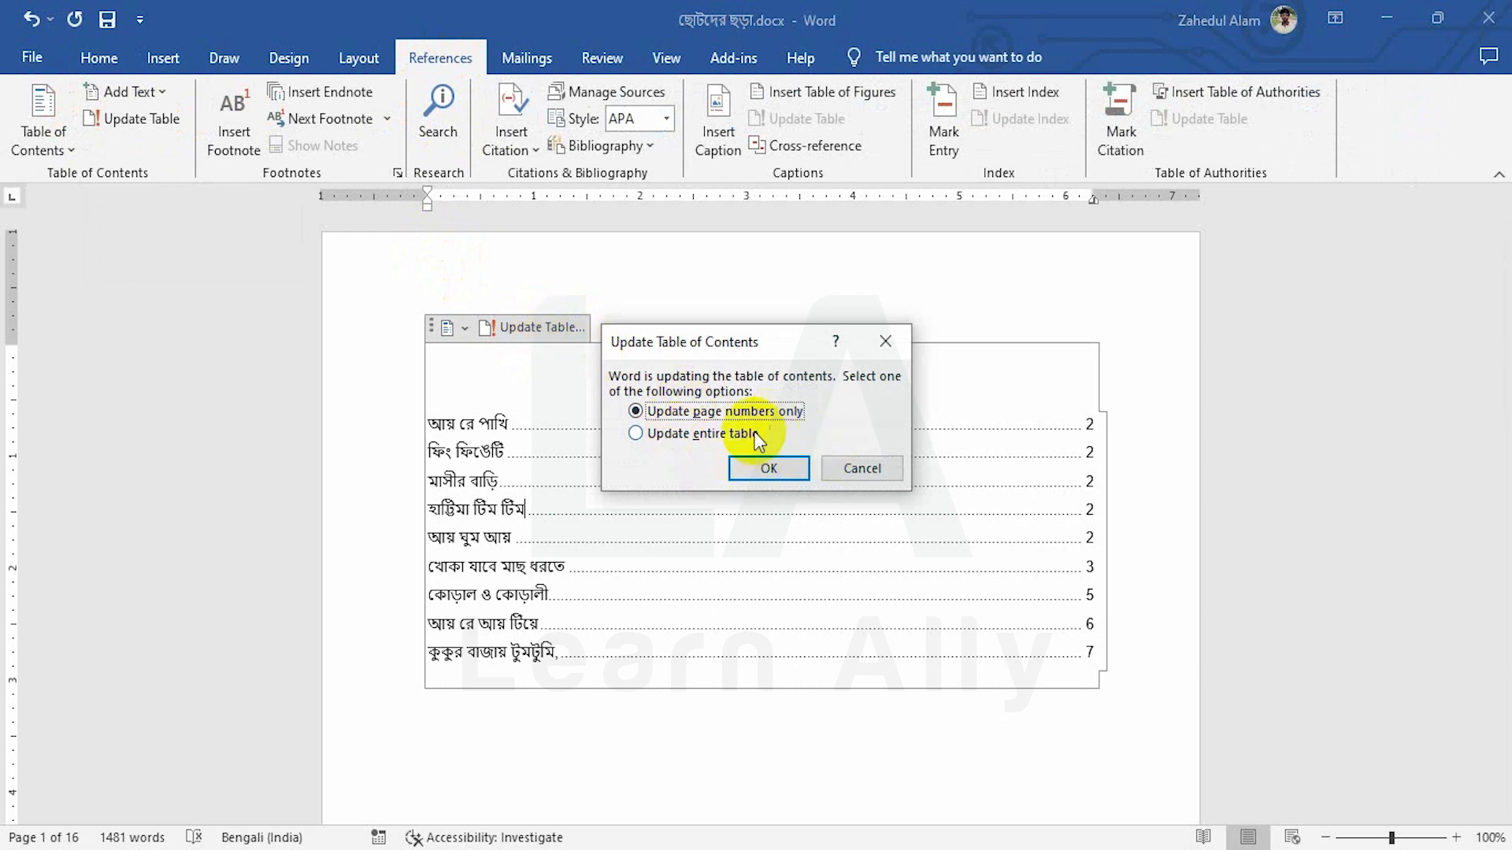
{"action": "left_click", "coordinate": [635, 434]}
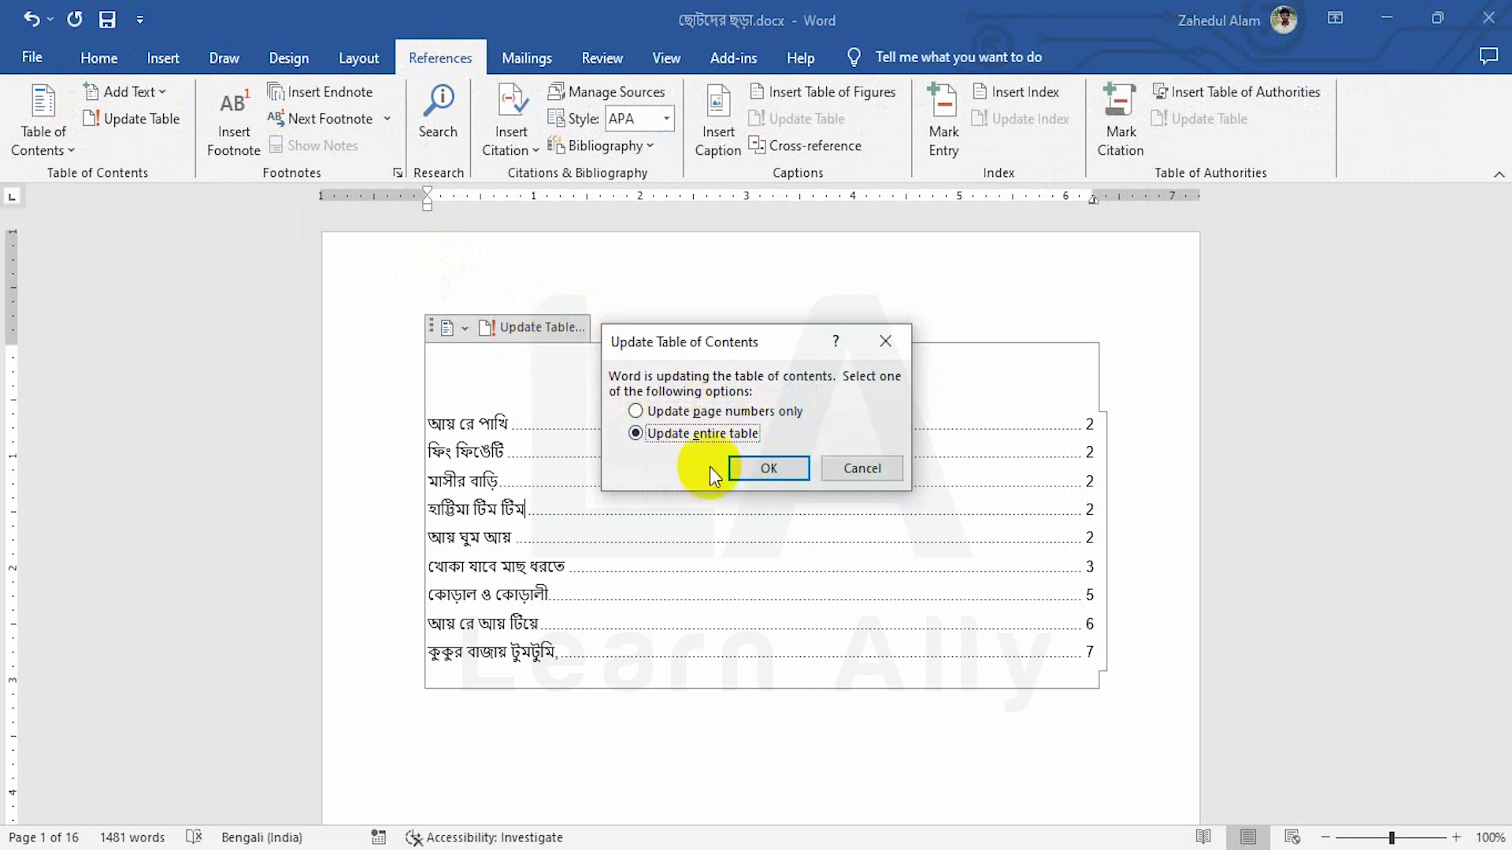
{"action": "left_click", "coordinate": [767, 470]}
{"action": "scroll", "coordinate": [769, 378], "scroll_direction": "down", "scroll_amount": 2}
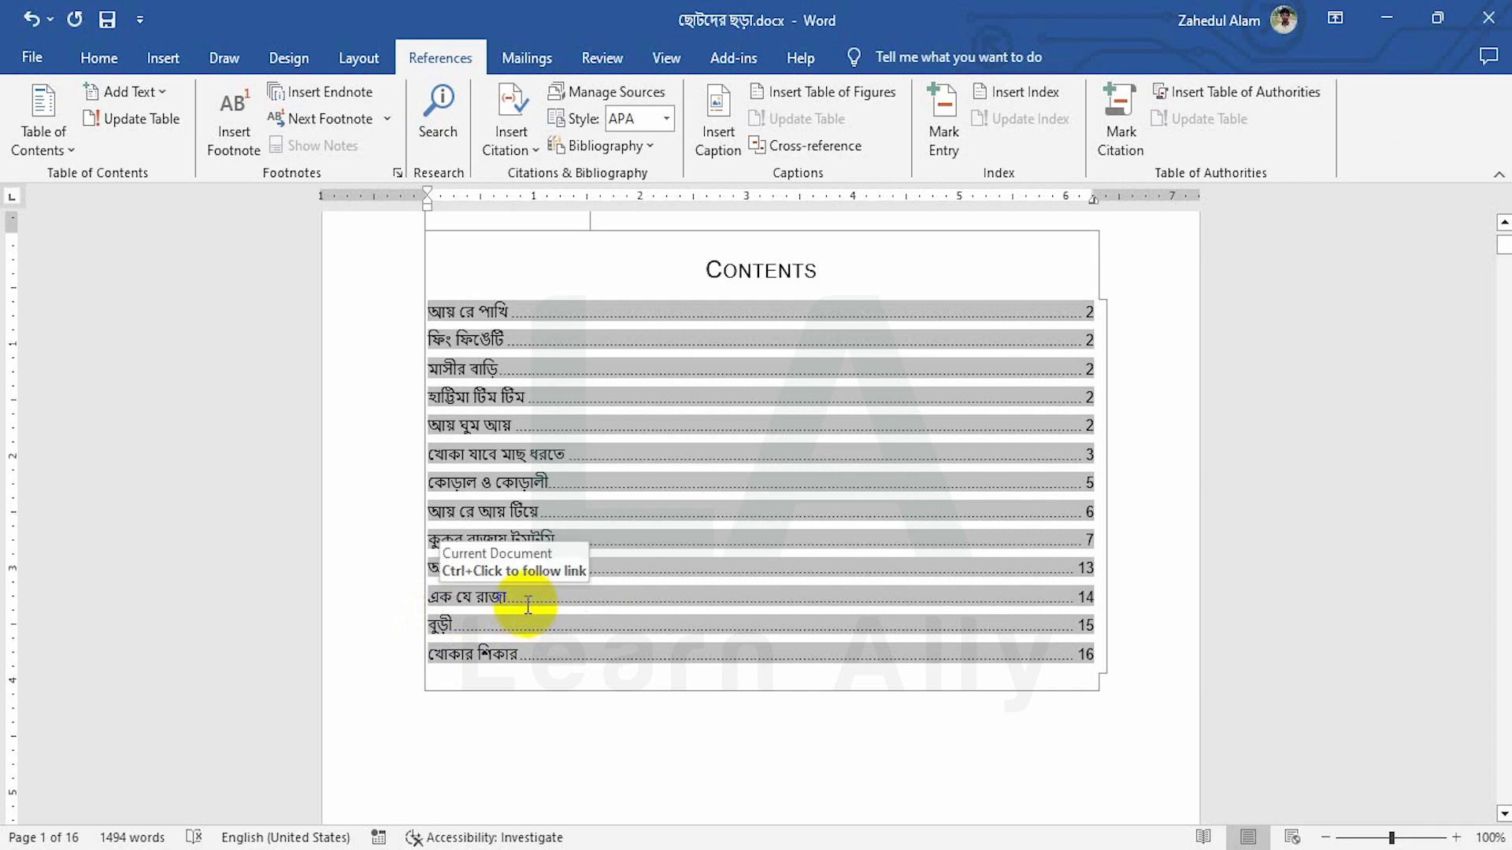
{"action": "left_click", "coordinate": [530, 718]}
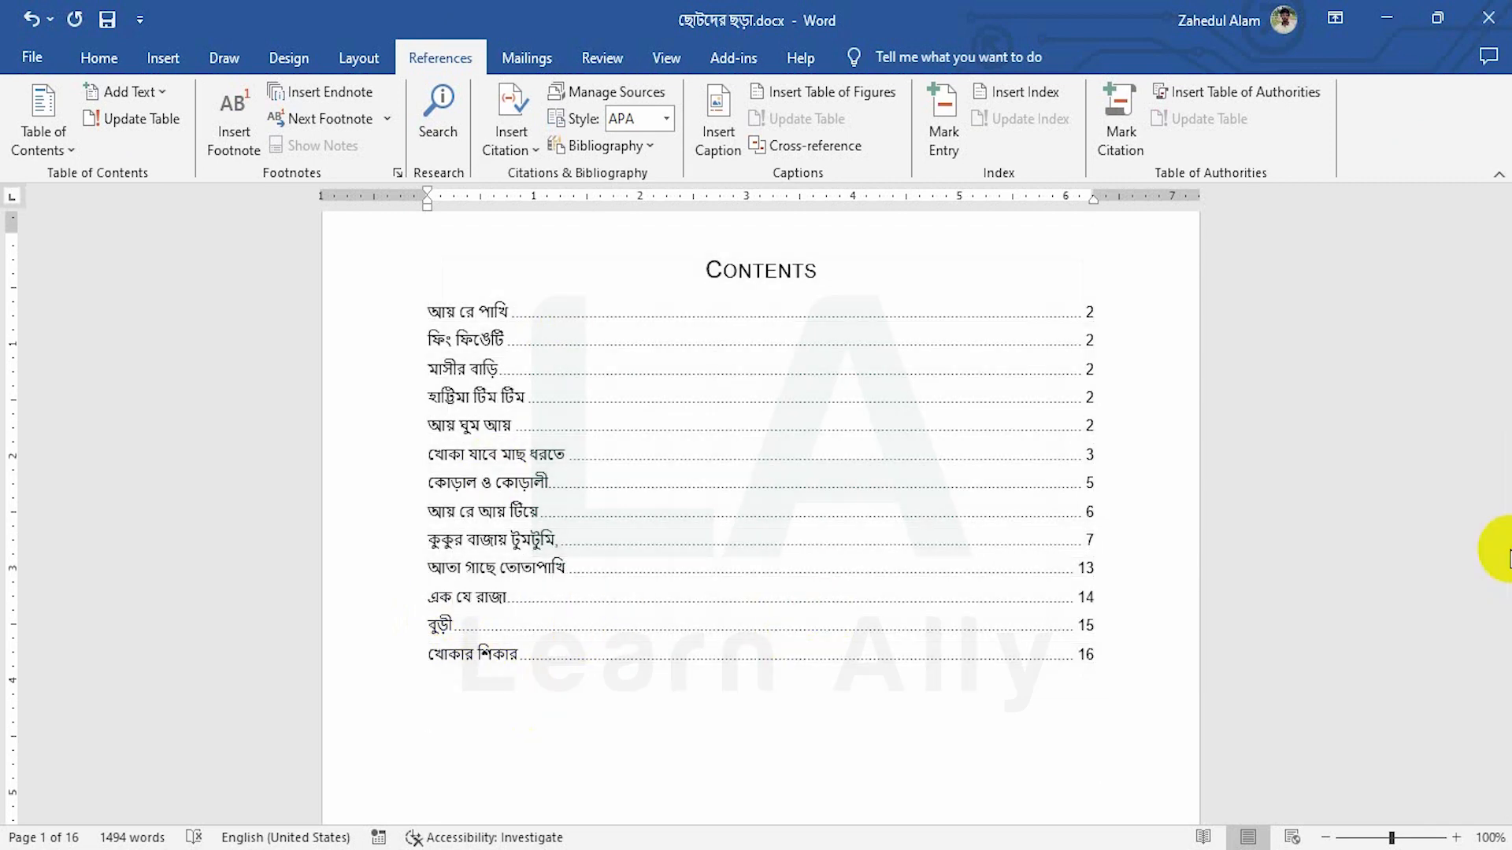
Step: Apply the Heading 1 style to the poem title "একানোড়ে" on page 10
{"action": "left_click_drag", "start_coordinate": [1503, 246], "coordinate": [1503, 561]}
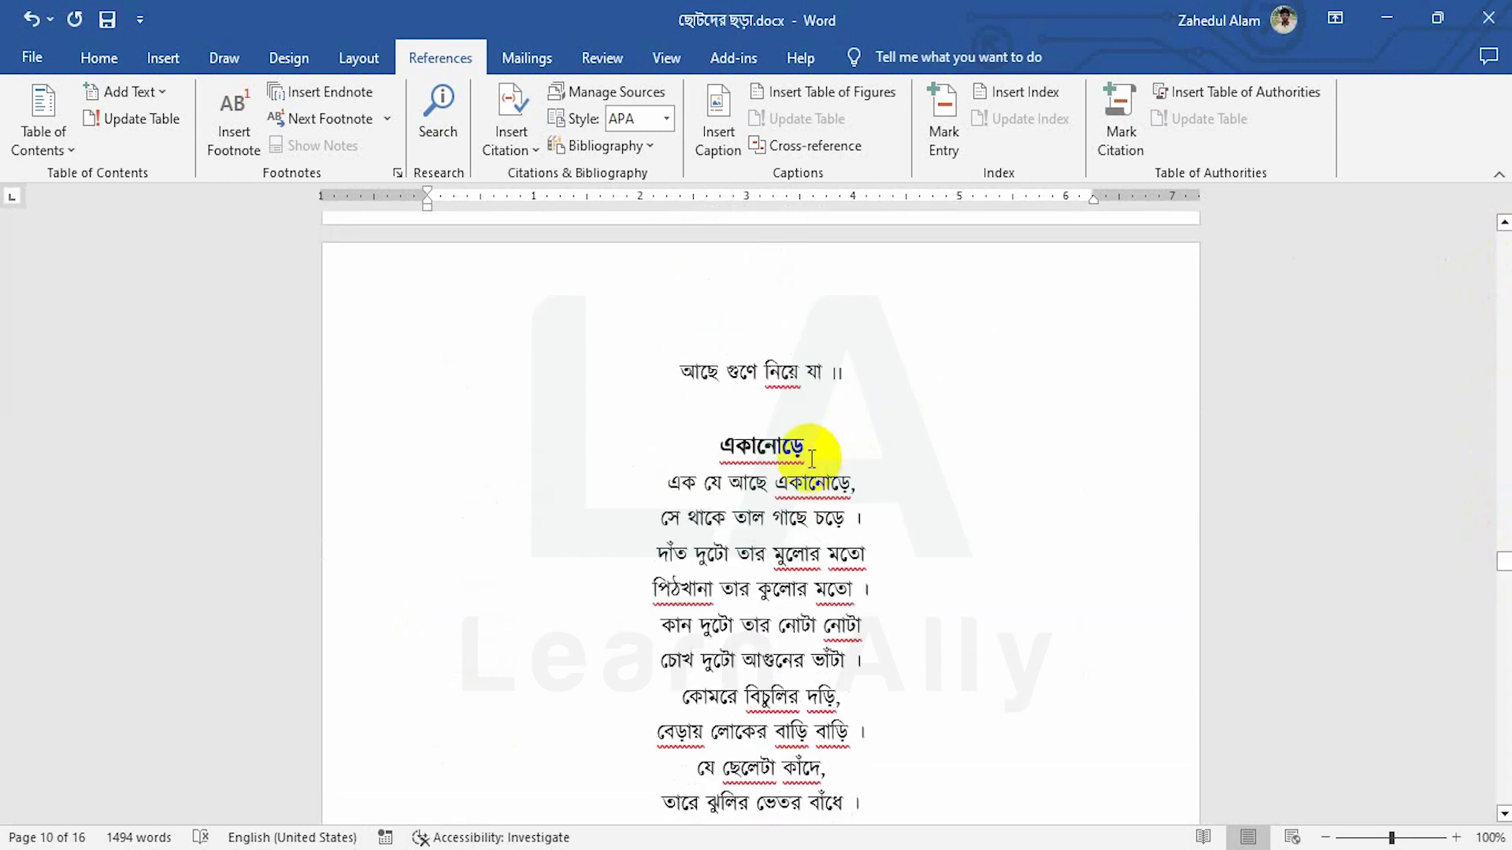
{"action": "left_click_drag", "start_coordinate": [813, 445], "coordinate": [692, 444]}
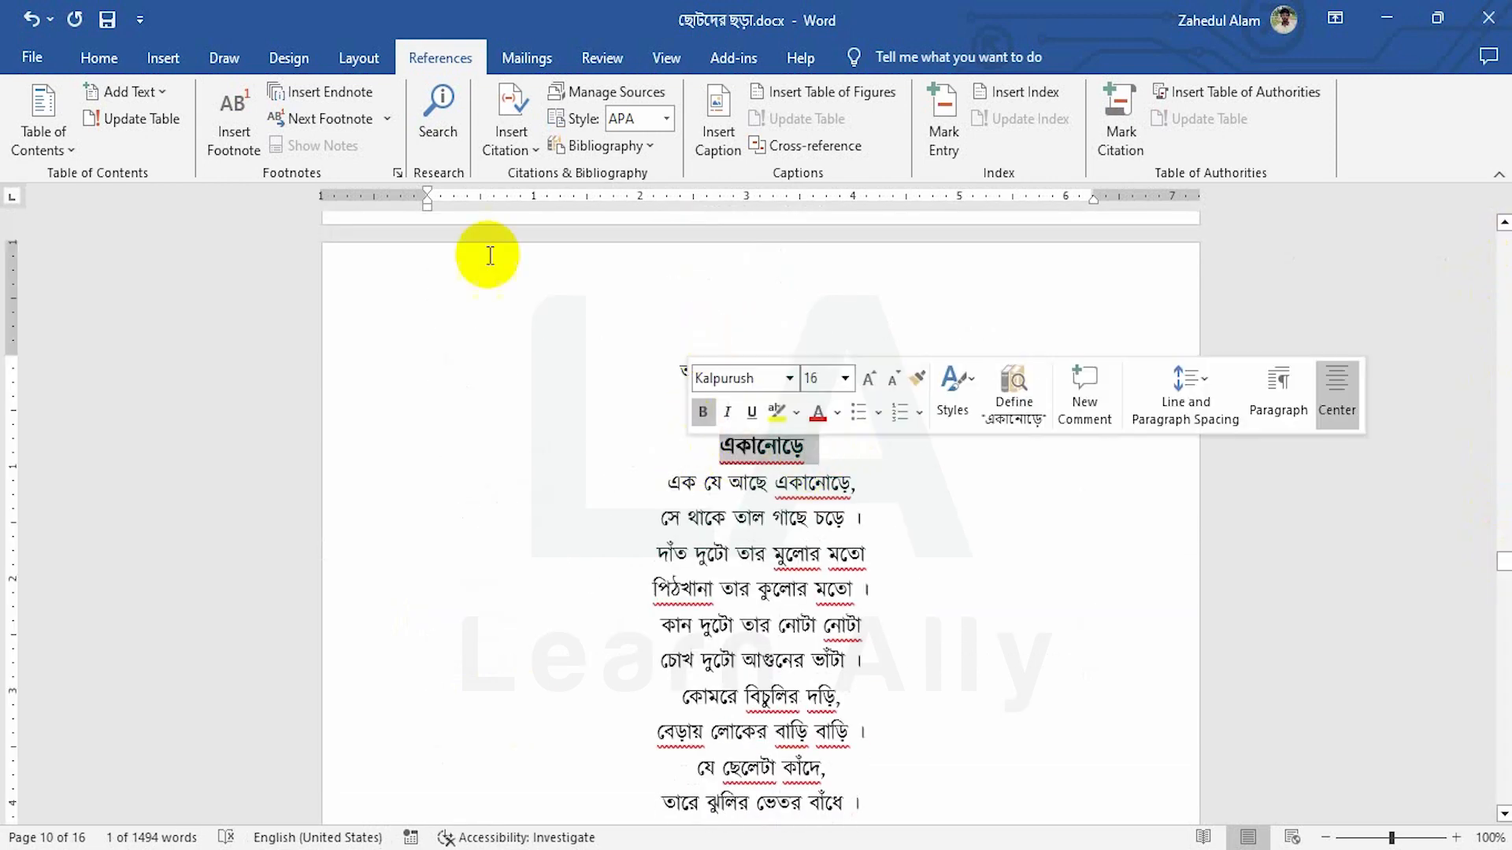
{"action": "left_click", "coordinate": [90, 68]}
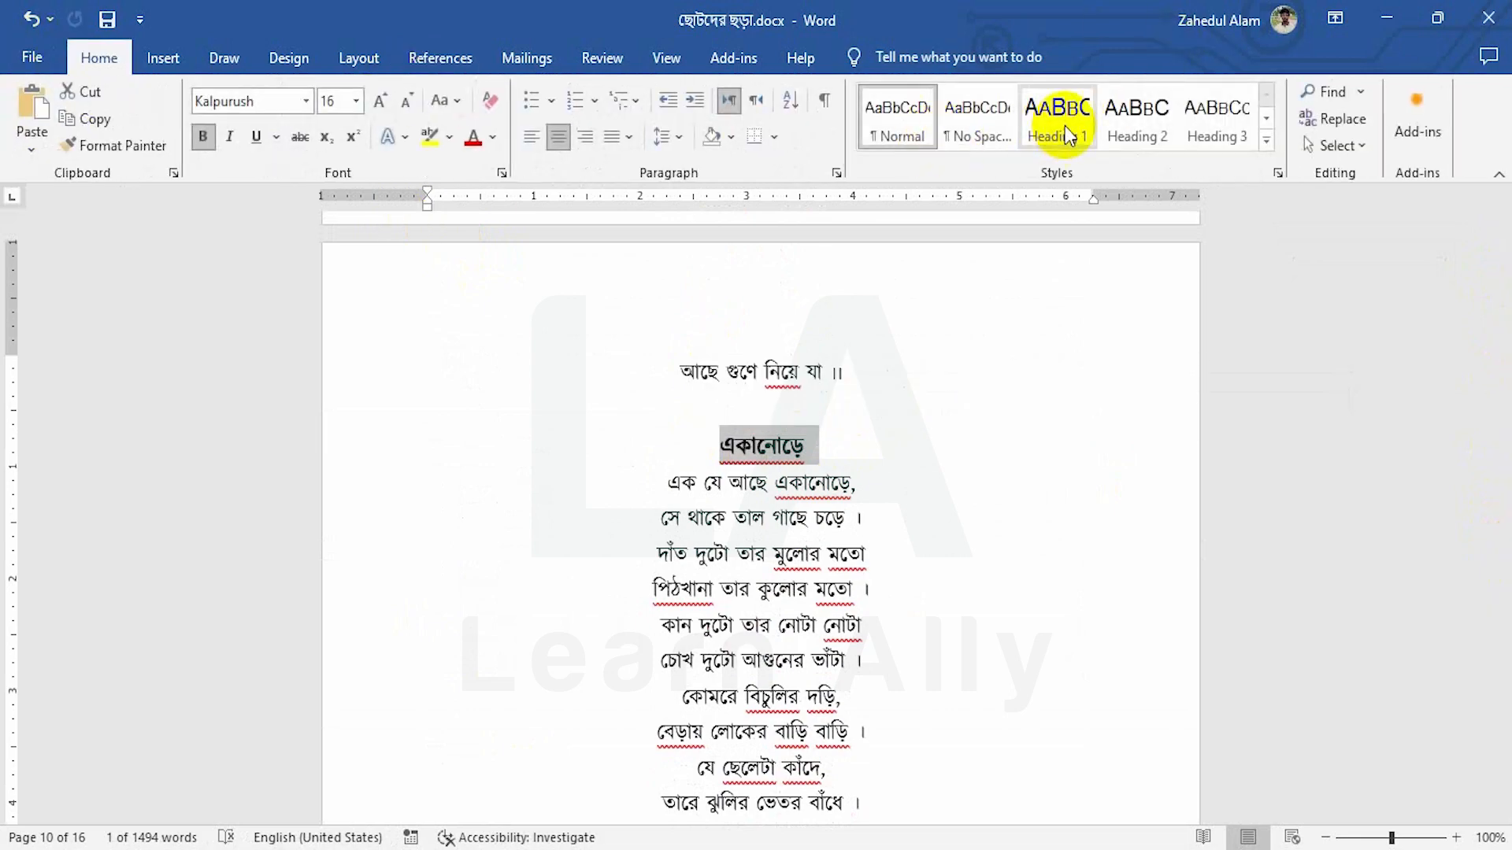
{"action": "left_click", "coordinate": [1065, 126]}
Step: Apply the Heading 1 style to the poem title "আগ্‌ডোম বাগডোম" on page 10
{"action": "scroll", "coordinate": [866, 371], "scroll_direction": "down", "scroll_amount": 5}
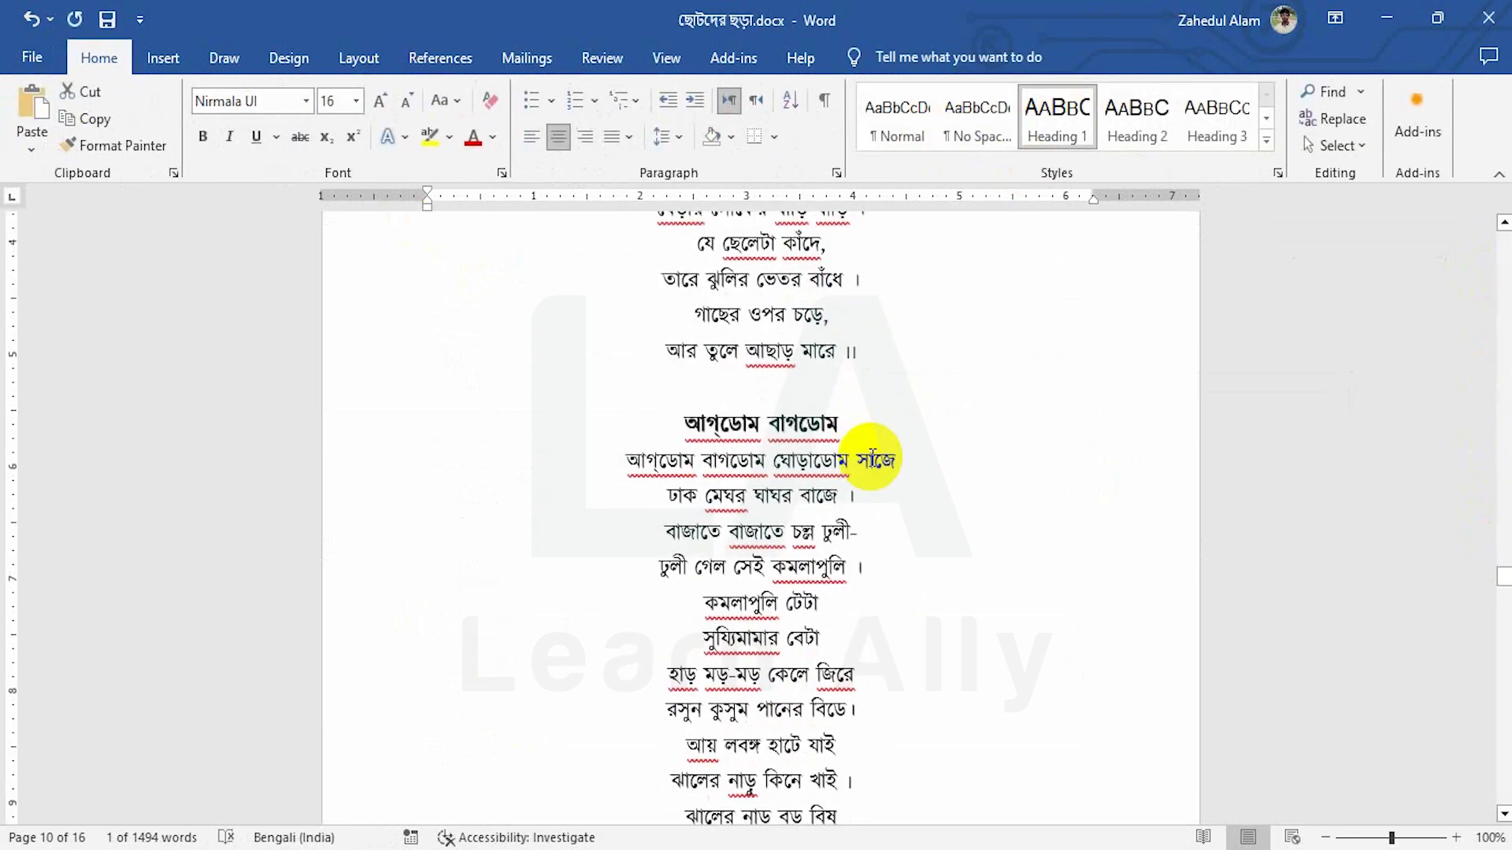
{"action": "scroll", "coordinate": [871, 457], "scroll_direction": "down", "scroll_amount": 6}
{"action": "scroll", "coordinate": [871, 457], "scroll_direction": "up", "scroll_amount": 4}
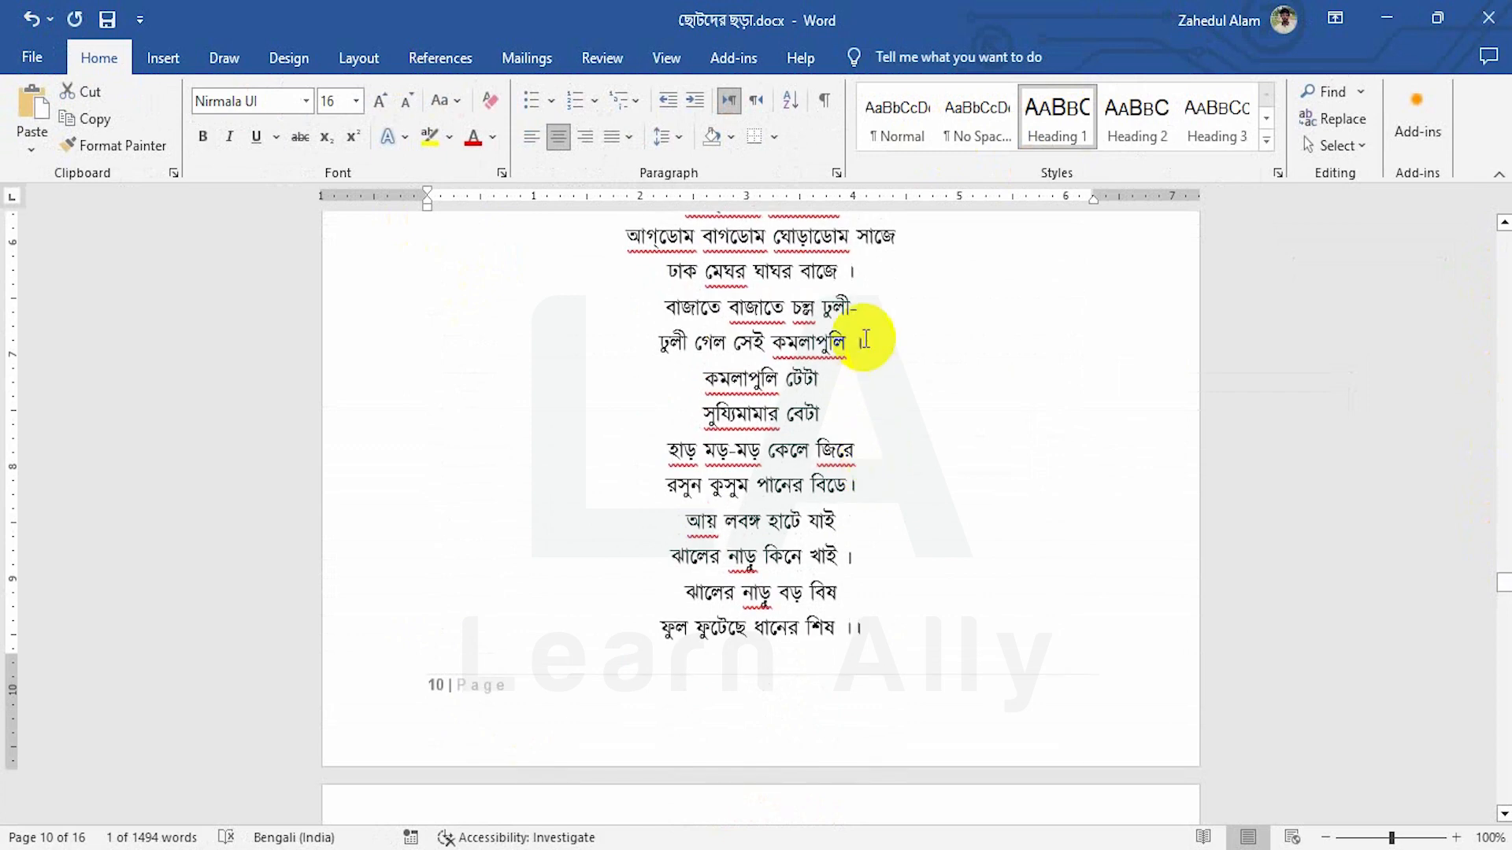
{"action": "scroll", "coordinate": [864, 339], "scroll_direction": "up", "scroll_amount": 2}
{"action": "left_click_drag", "start_coordinate": [839, 349], "coordinate": [685, 348]}
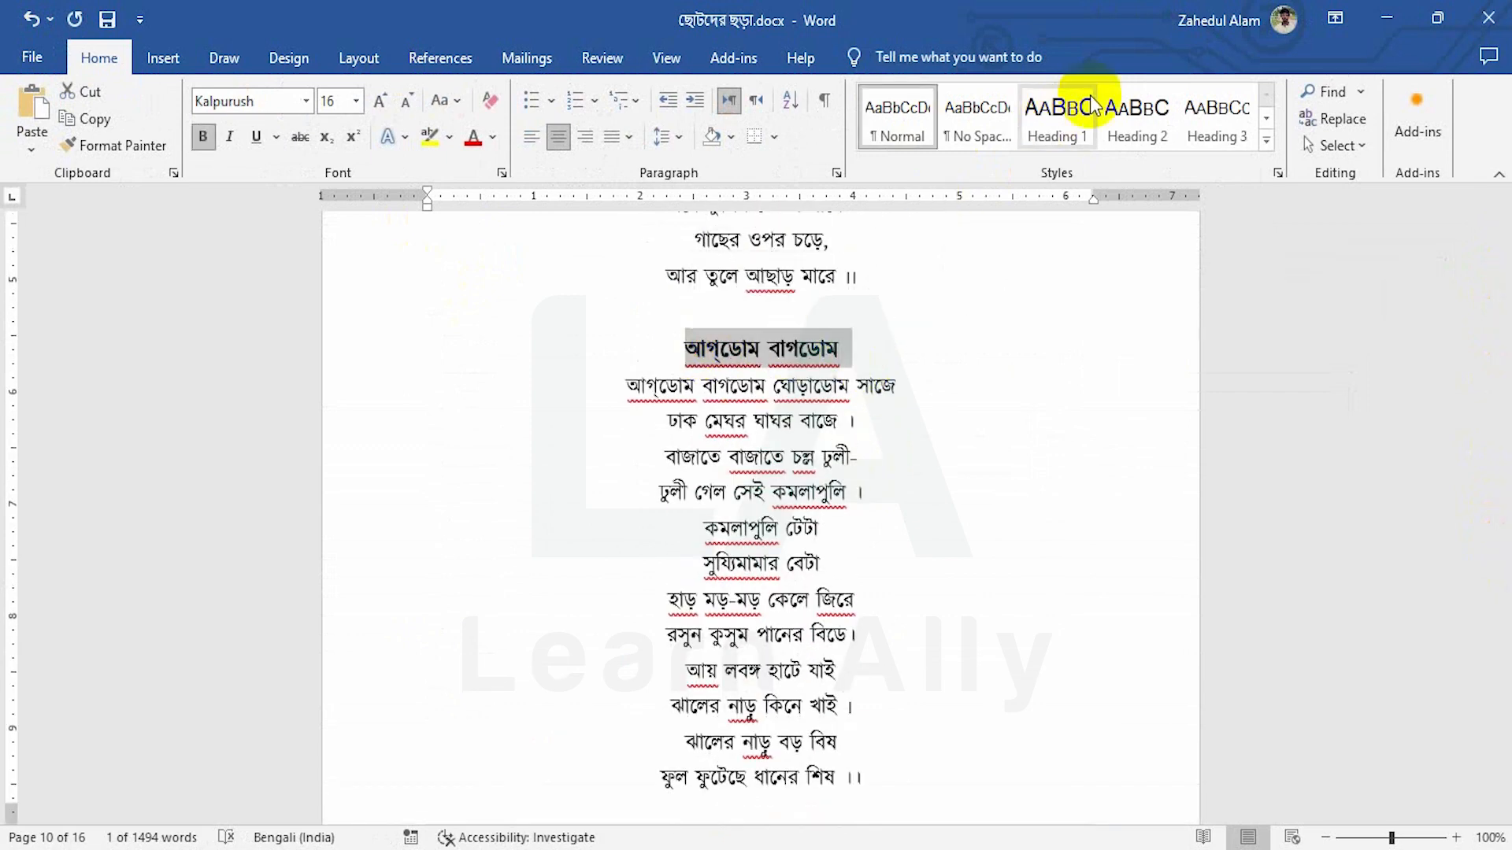
{"action": "left_click", "coordinate": [1056, 110]}
Step: Apply the Heading 1 style to the poem title "এক পয়সার তৈল" on page 11
{"action": "scroll", "coordinate": [851, 541], "scroll_direction": "down", "scroll_amount": 4}
{"action": "scroll", "coordinate": [851, 542], "scroll_direction": "down", "scroll_amount": 3}
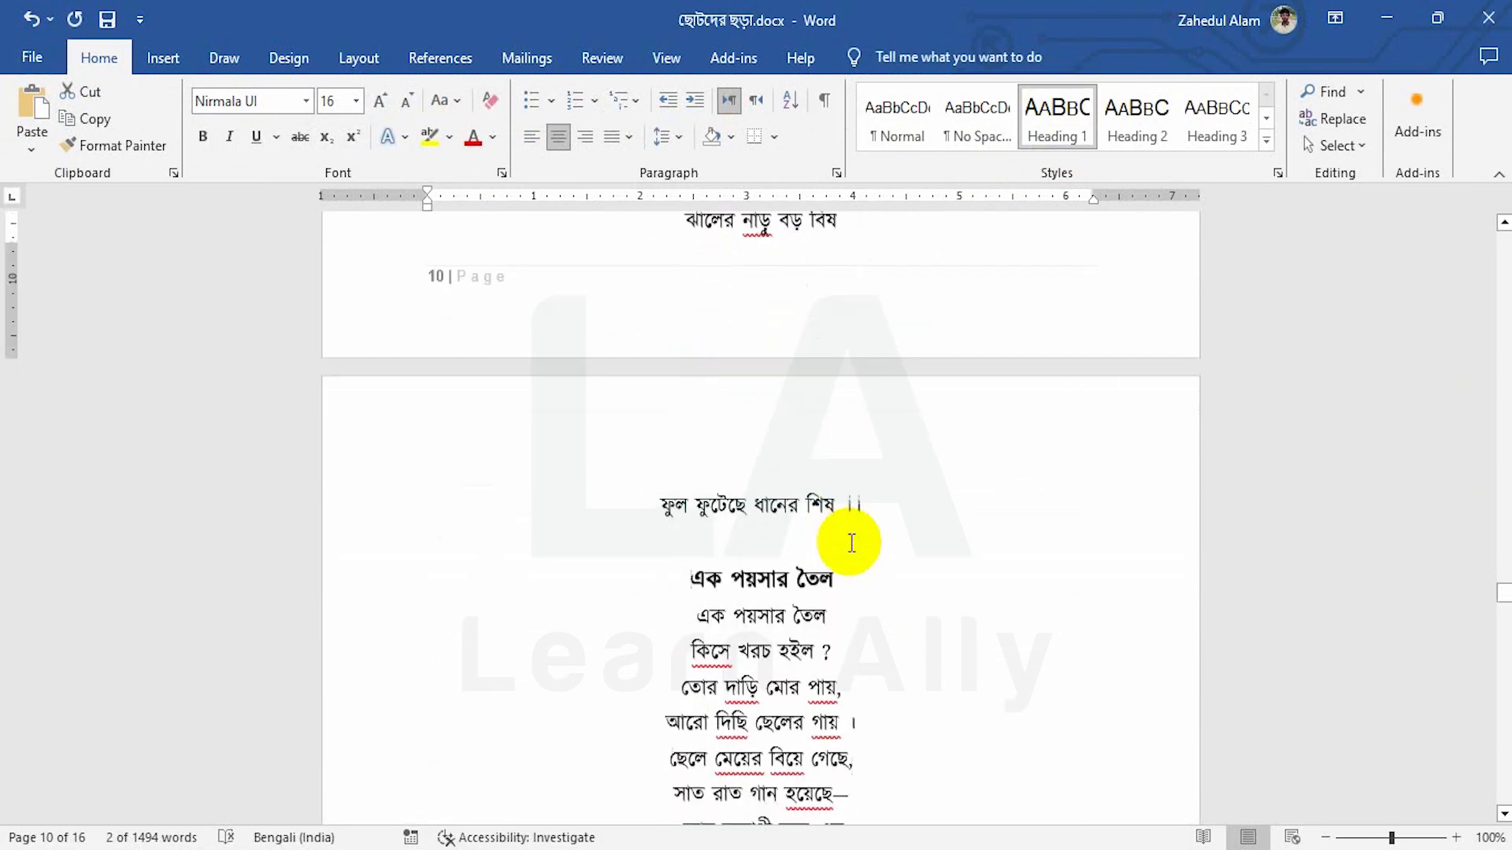
{"action": "left_click_drag", "start_coordinate": [860, 578], "coordinate": [624, 573]}
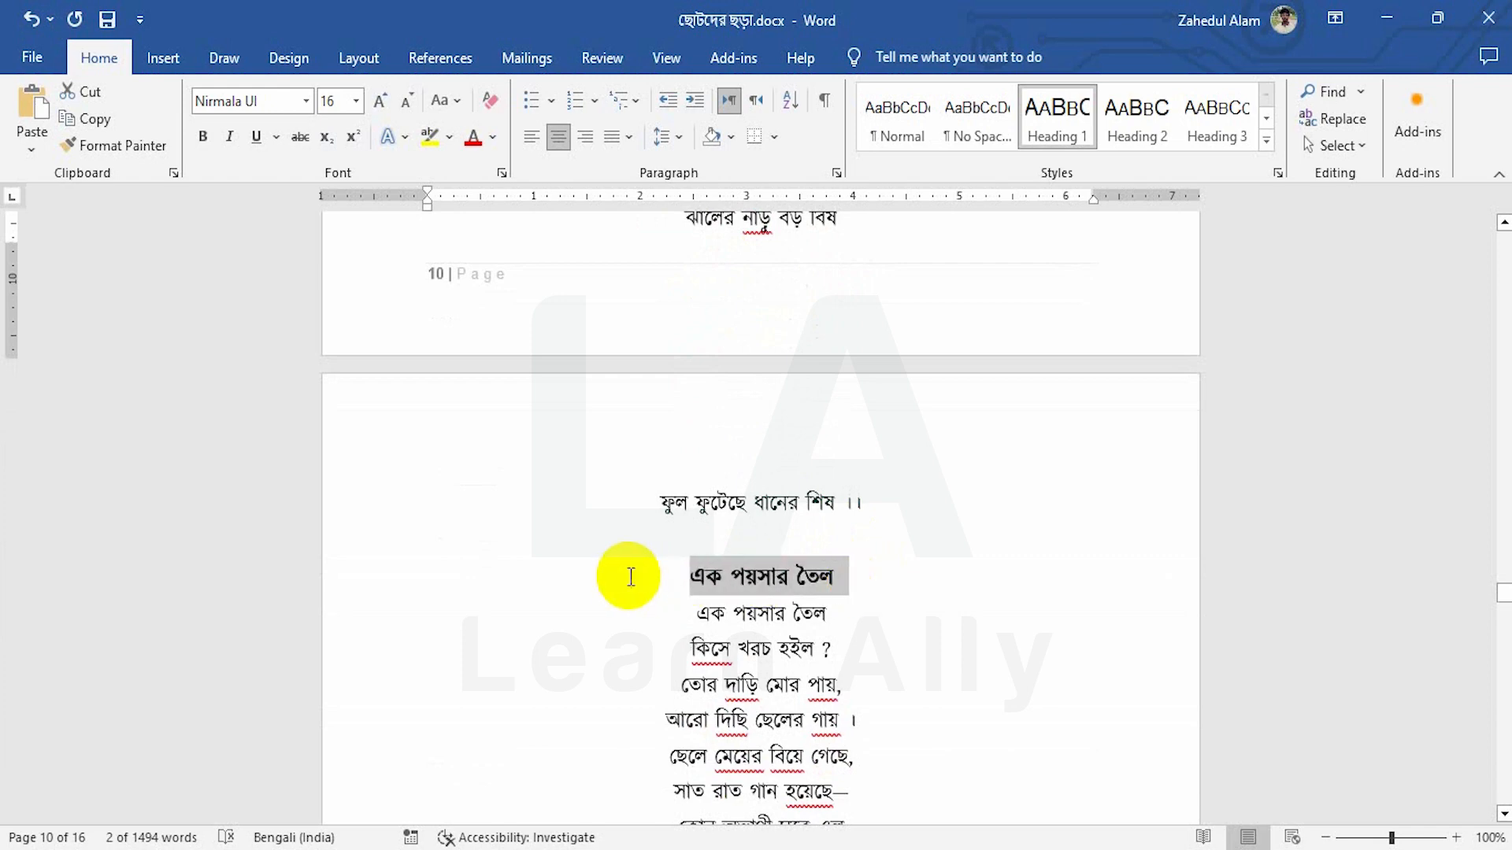
{"action": "left_click", "coordinate": [1059, 114]}
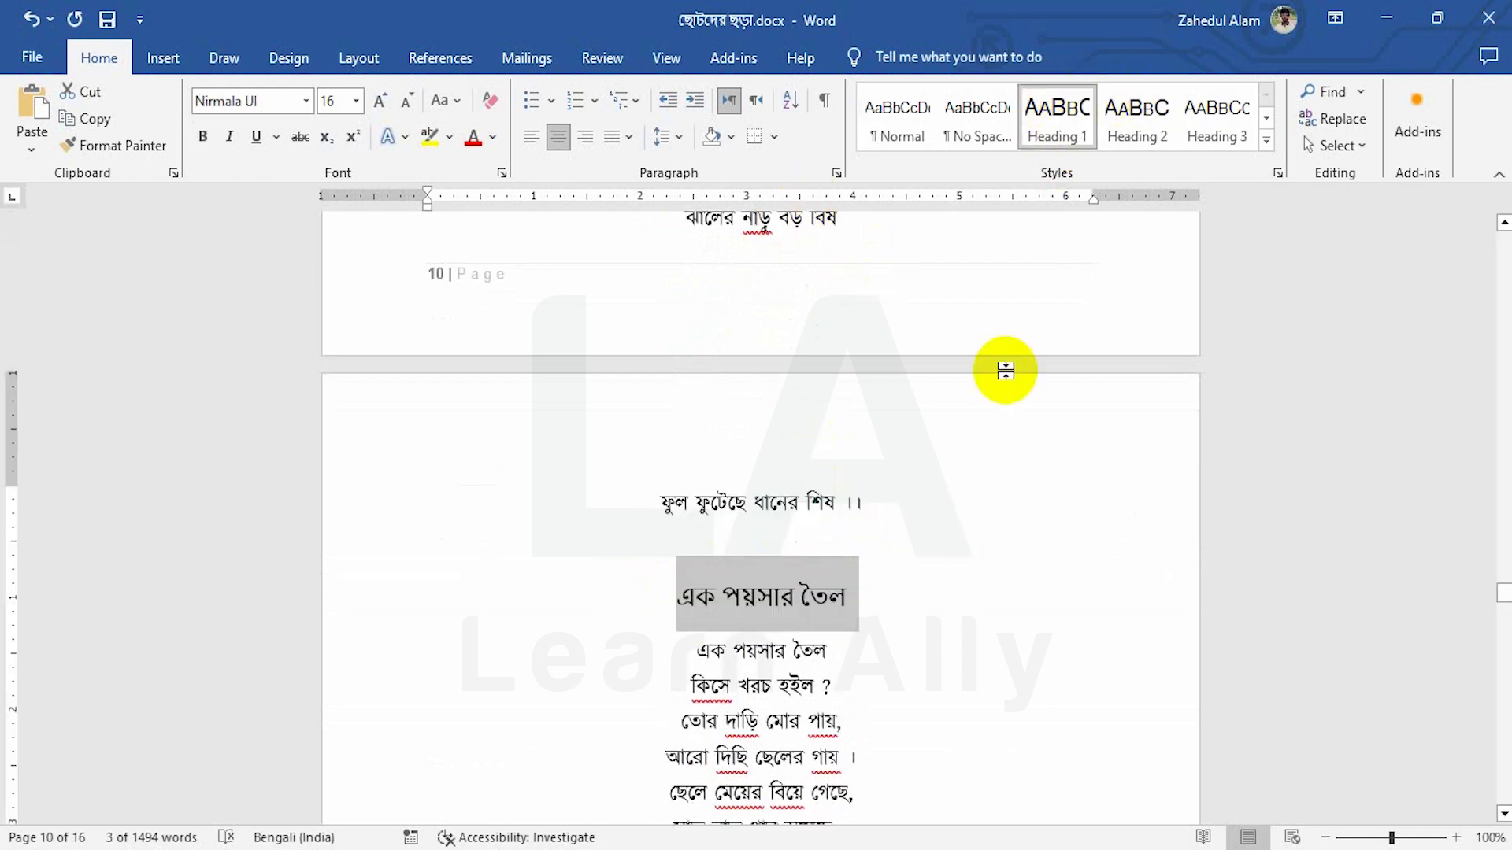
Step: Refresh the whole table of contents again to add the titles styled on pages 10 and 11
{"action": "left_click", "coordinate": [440, 58]}
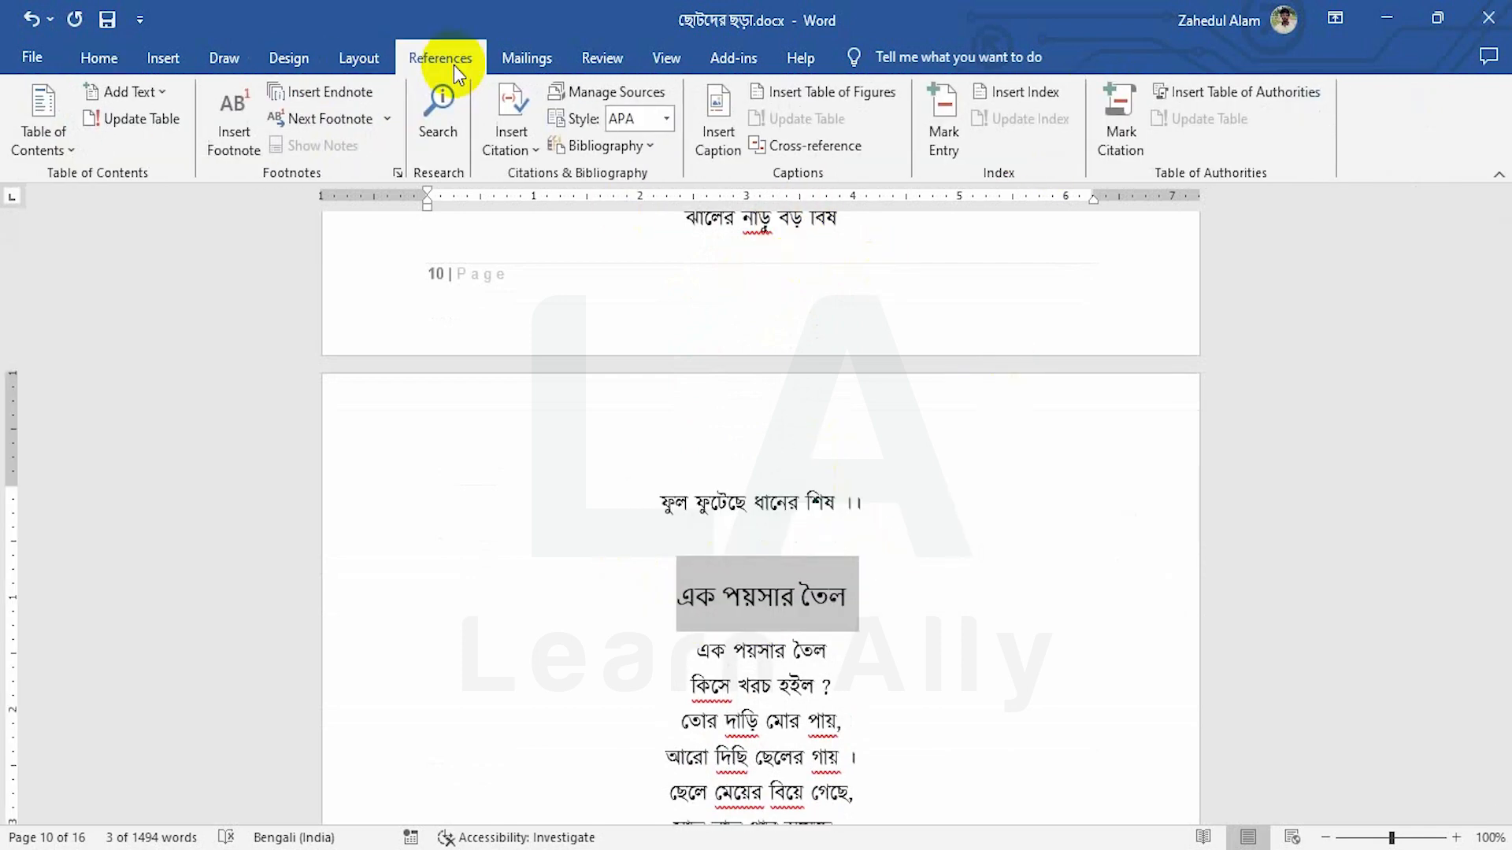
{"action": "left_click_drag", "start_coordinate": [1502, 599], "coordinate": [1474, 40]}
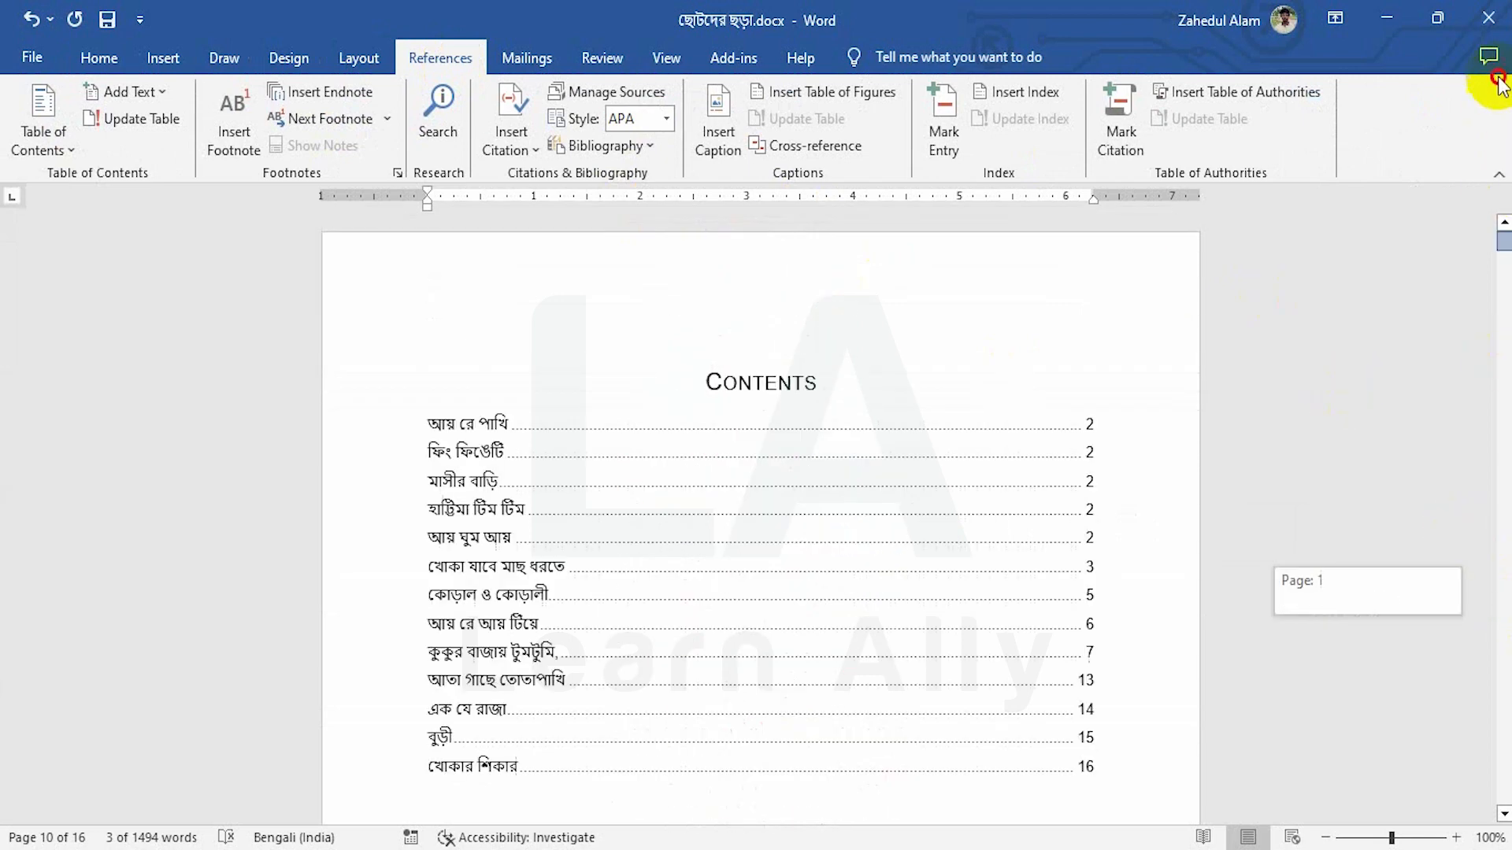
{"action": "left_click", "coordinate": [124, 120]}
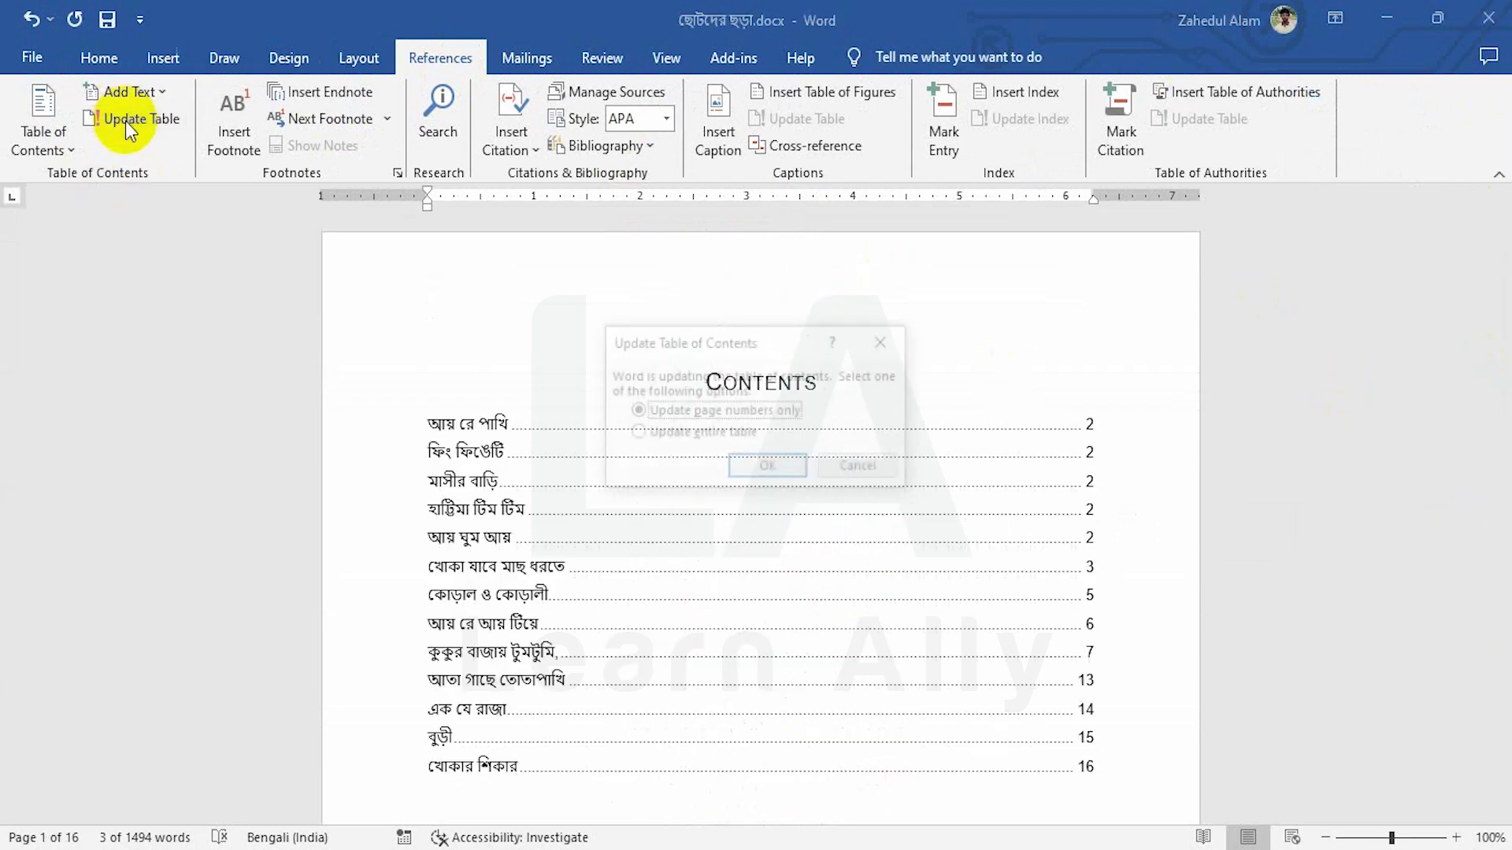
{"action": "left_click", "coordinate": [663, 445]}
{"action": "left_click", "coordinate": [749, 466]}
{"action": "scroll", "coordinate": [748, 469], "scroll_direction": "down", "scroll_amount": 3}
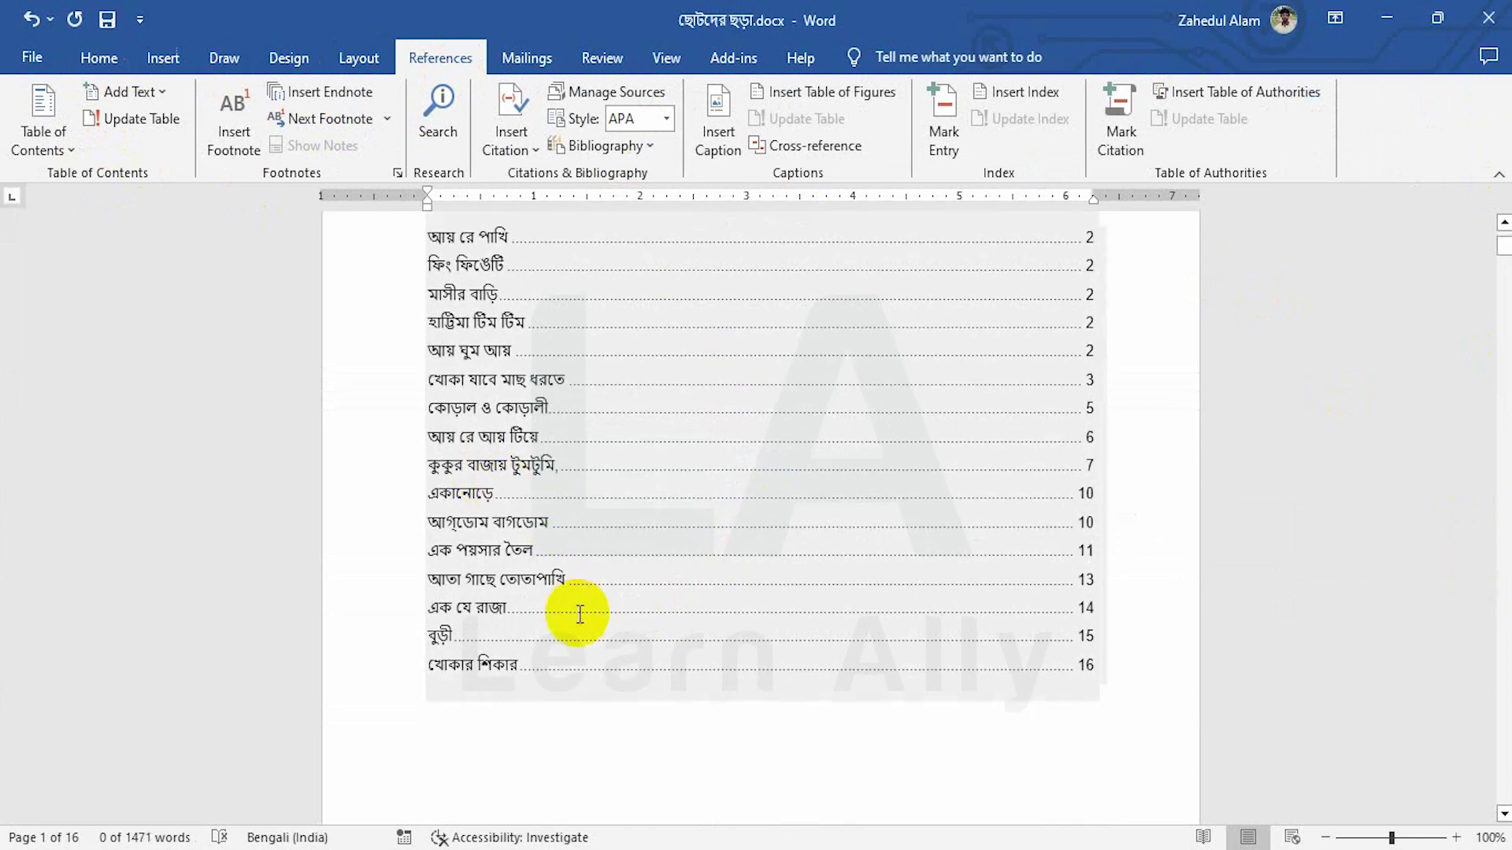
{"action": "left_click", "coordinate": [571, 779]}
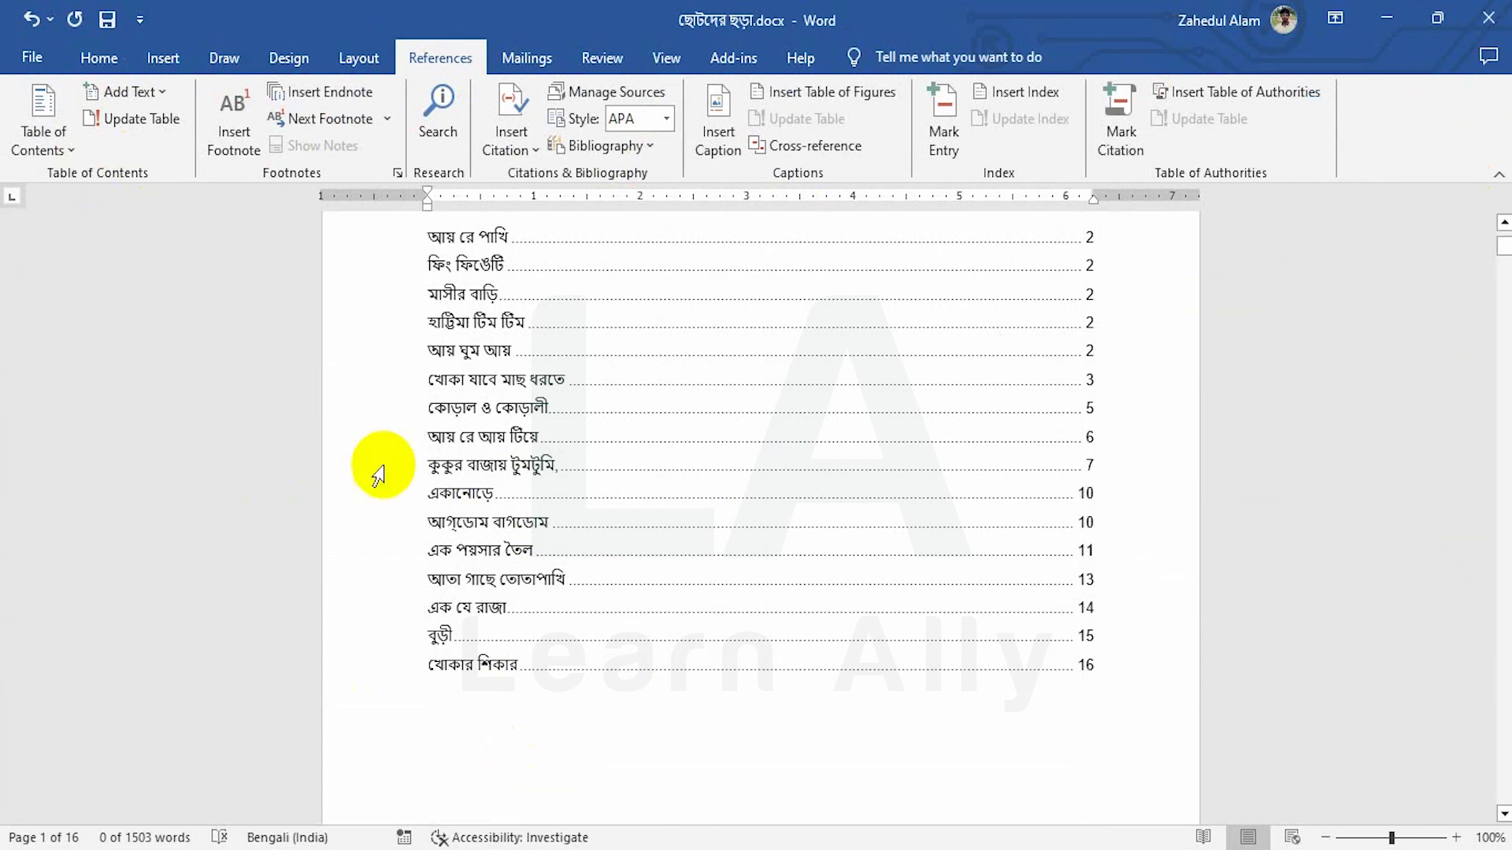
Step: Remove the table of contents and reinsert it at the start of the first page as Automatic Table 1
{"action": "left_click", "coordinate": [52, 144]}
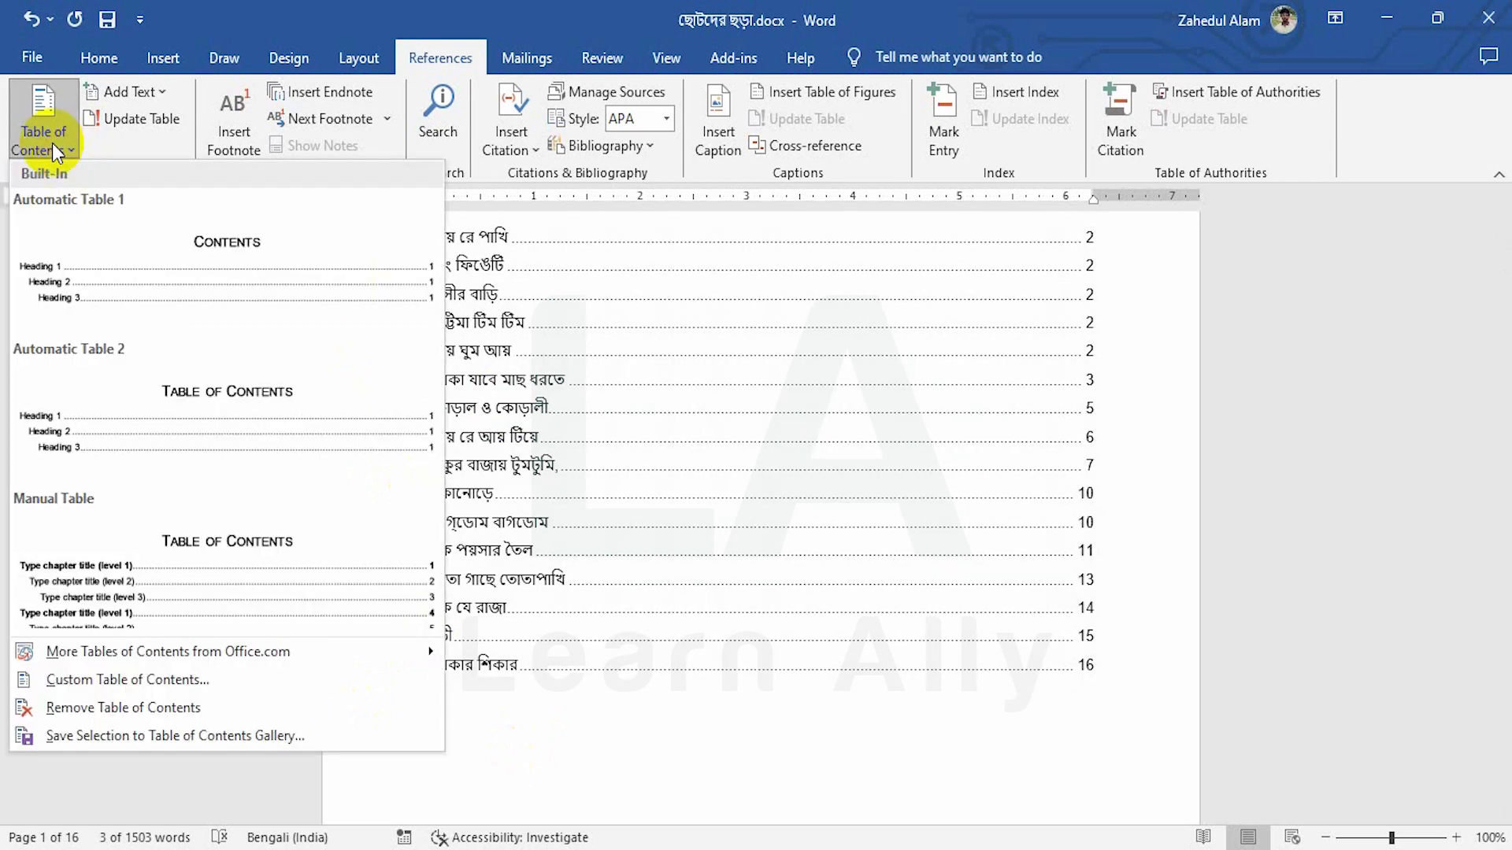
{"action": "left_click", "coordinate": [114, 704]}
{"action": "scroll", "coordinate": [744, 531], "scroll_direction": "up", "scroll_amount": 1}
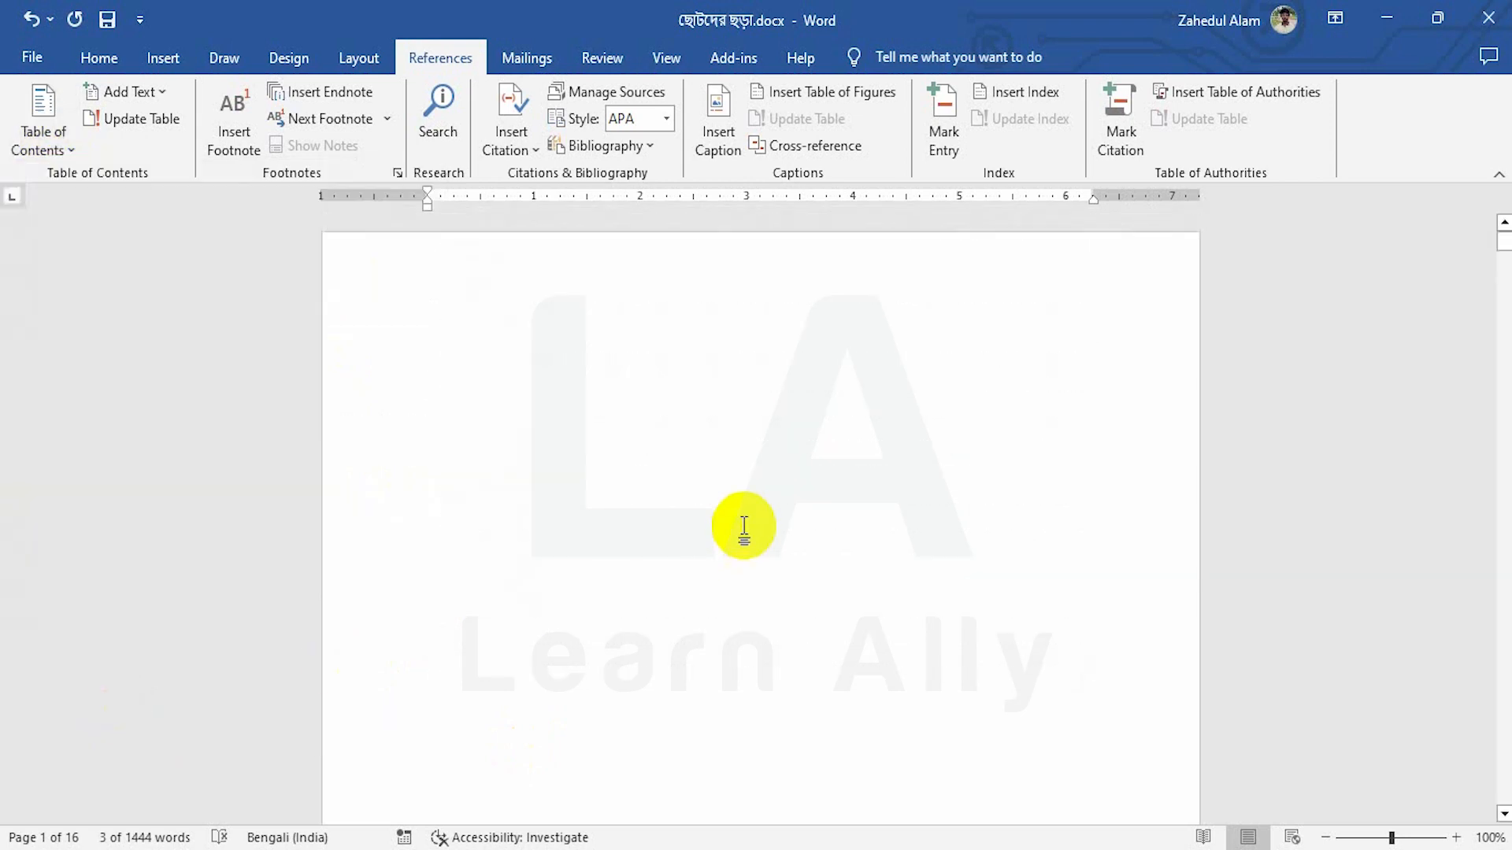
{"action": "left_click", "coordinate": [427, 356]}
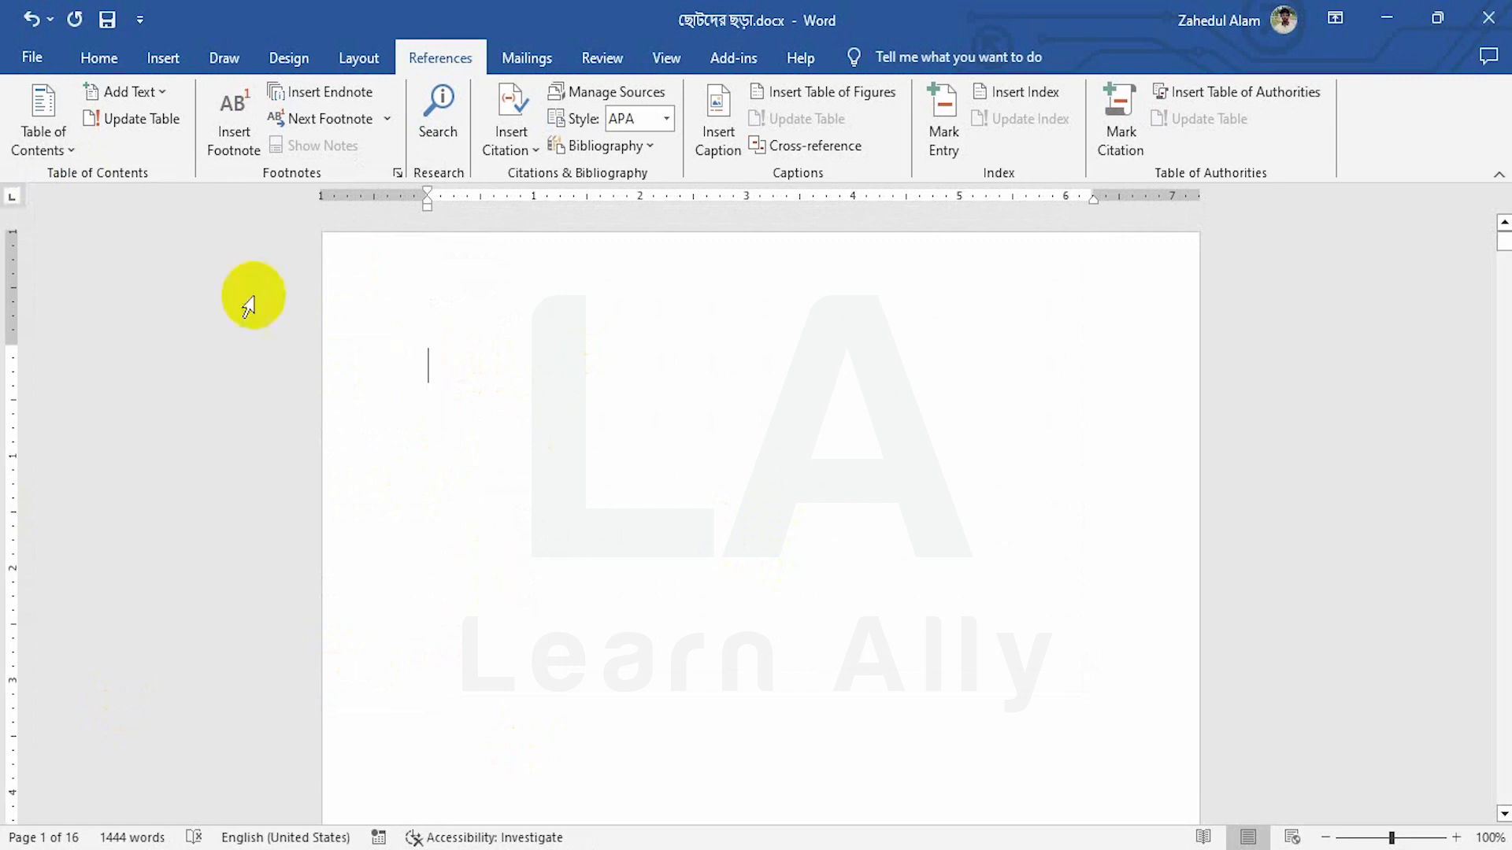
{"action": "left_click", "coordinate": [73, 123]}
{"action": "left_click", "coordinate": [157, 304]}
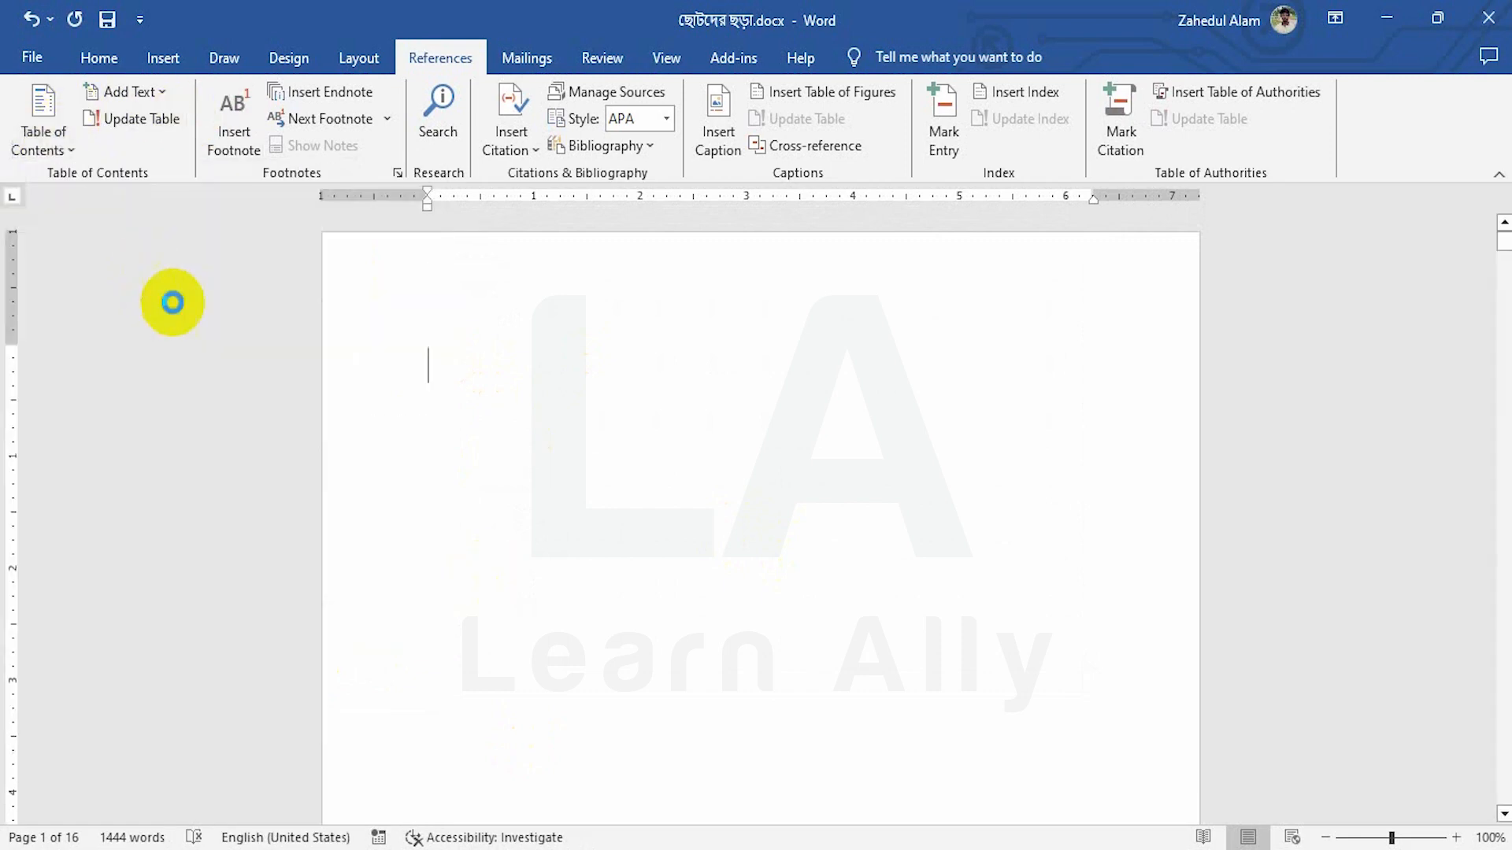
{"action": "scroll", "coordinate": [714, 463], "scroll_direction": "up", "scroll_amount": 10}
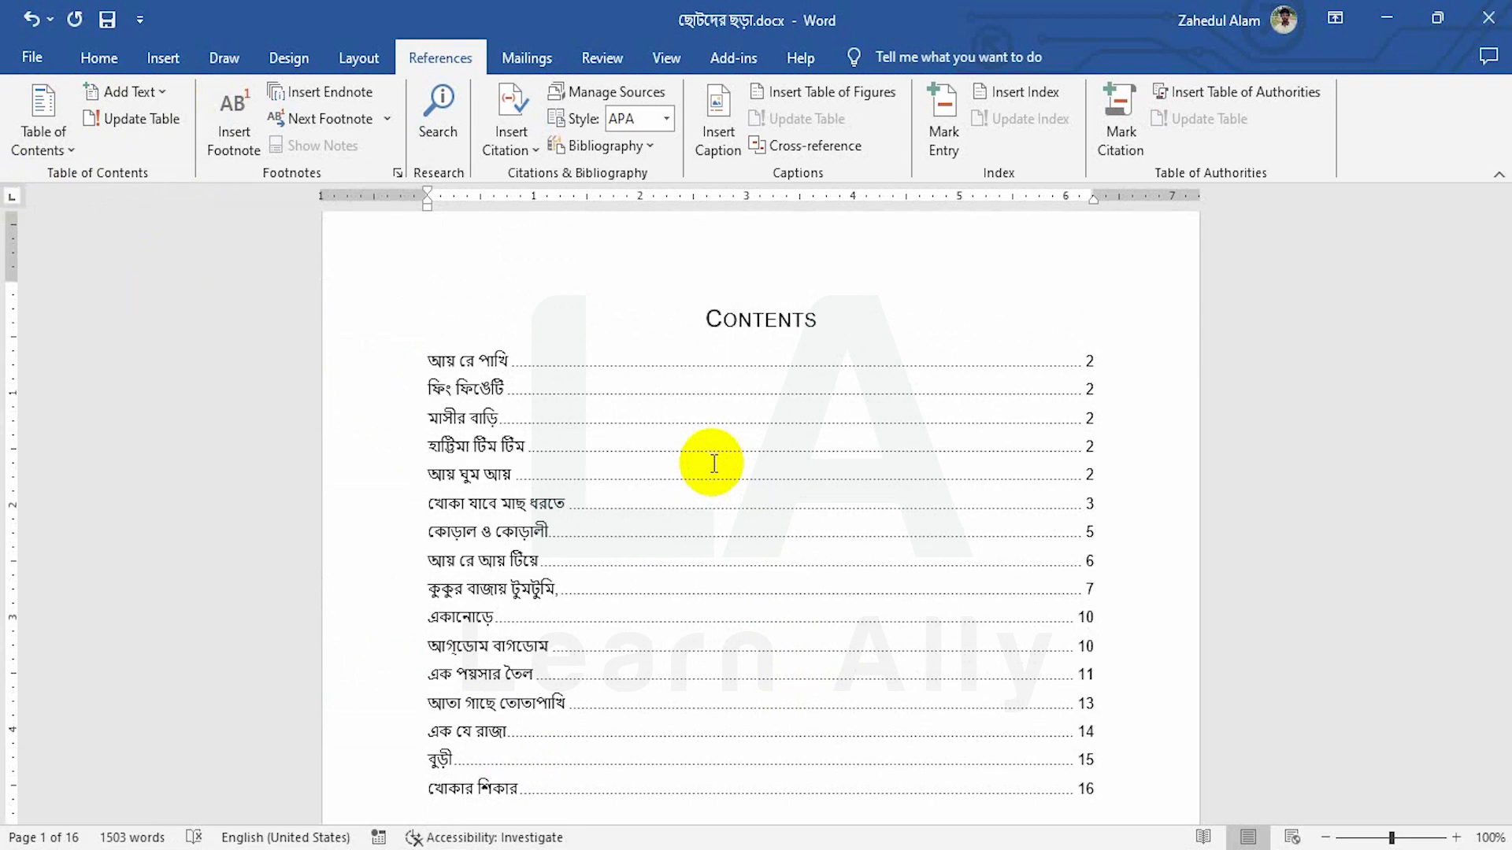
Step: Try to set the font at the "Contents" title of the table of contents to Kalpurush
{"action": "left_click", "coordinate": [750, 317]}
{"action": "double_click", "coordinate": [748, 314]}
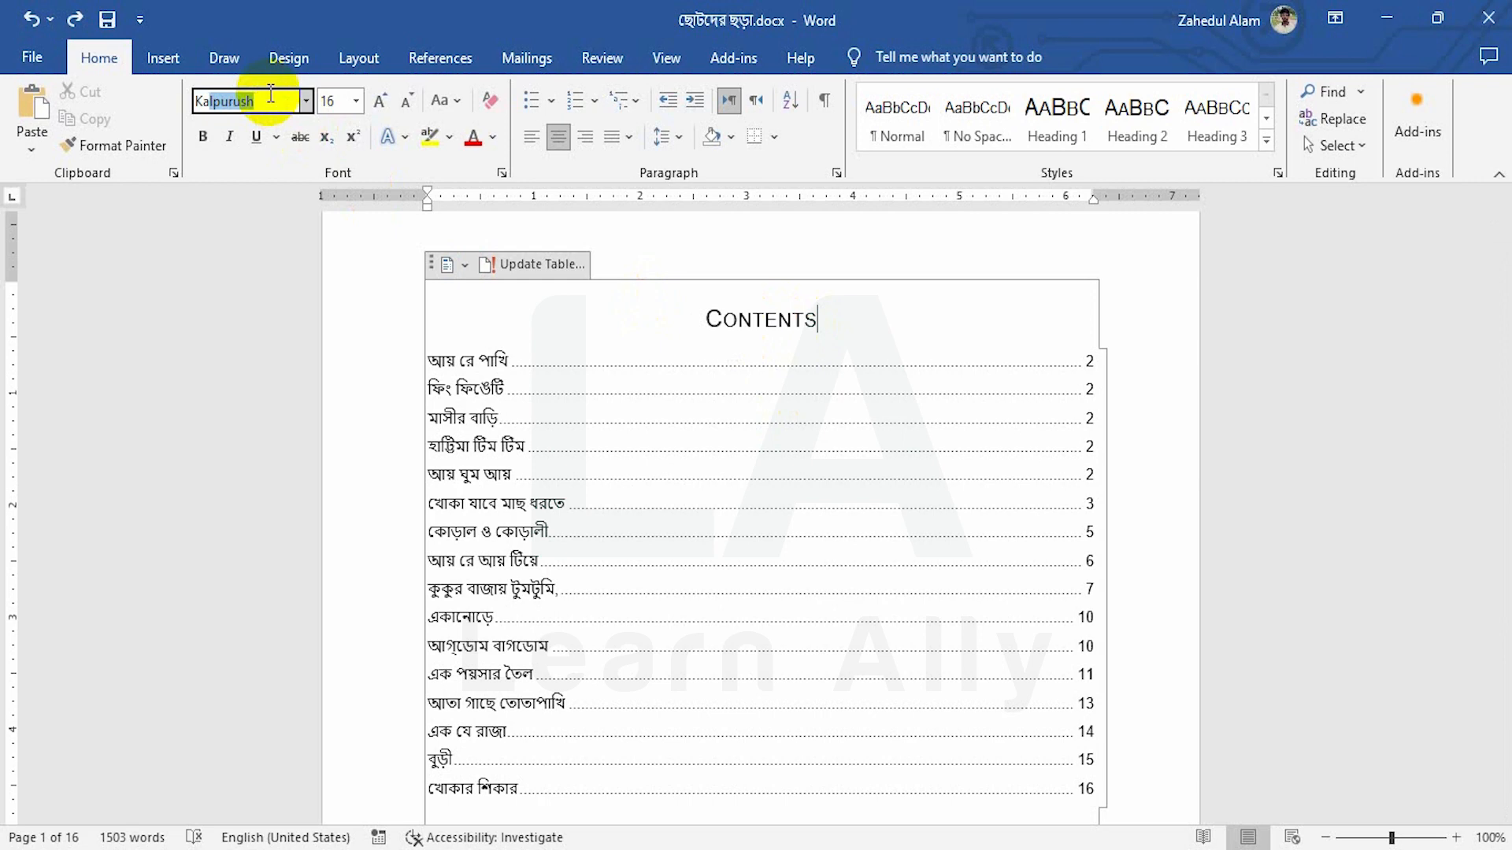
{"action": "key", "text": "Return"}
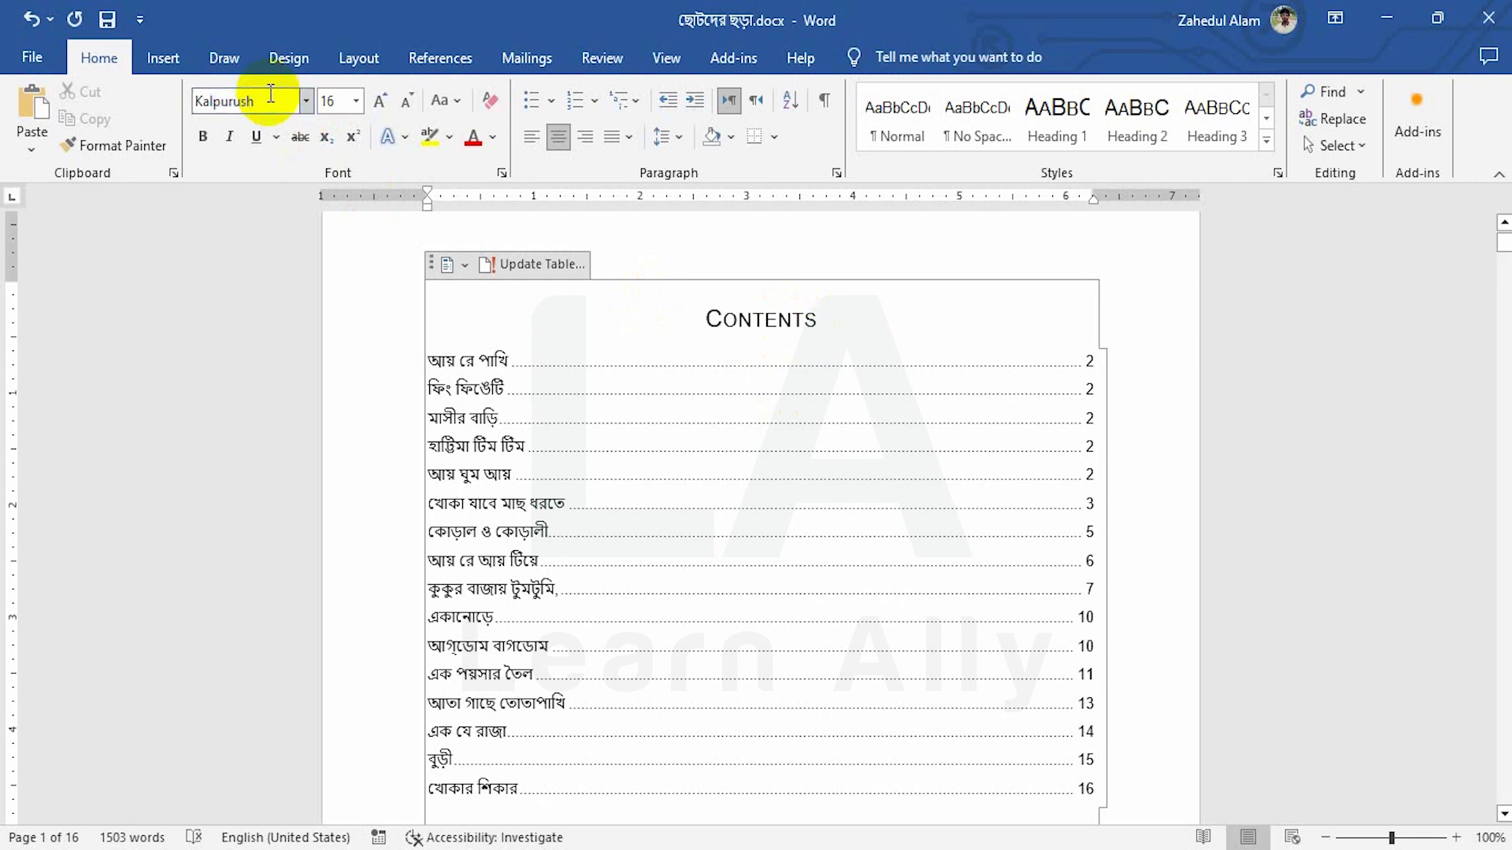
Step: Replace the "Contents" title of the table of contents with "সূচিপত্র" and leave the table
{"action": "left_click", "coordinate": [818, 319]}
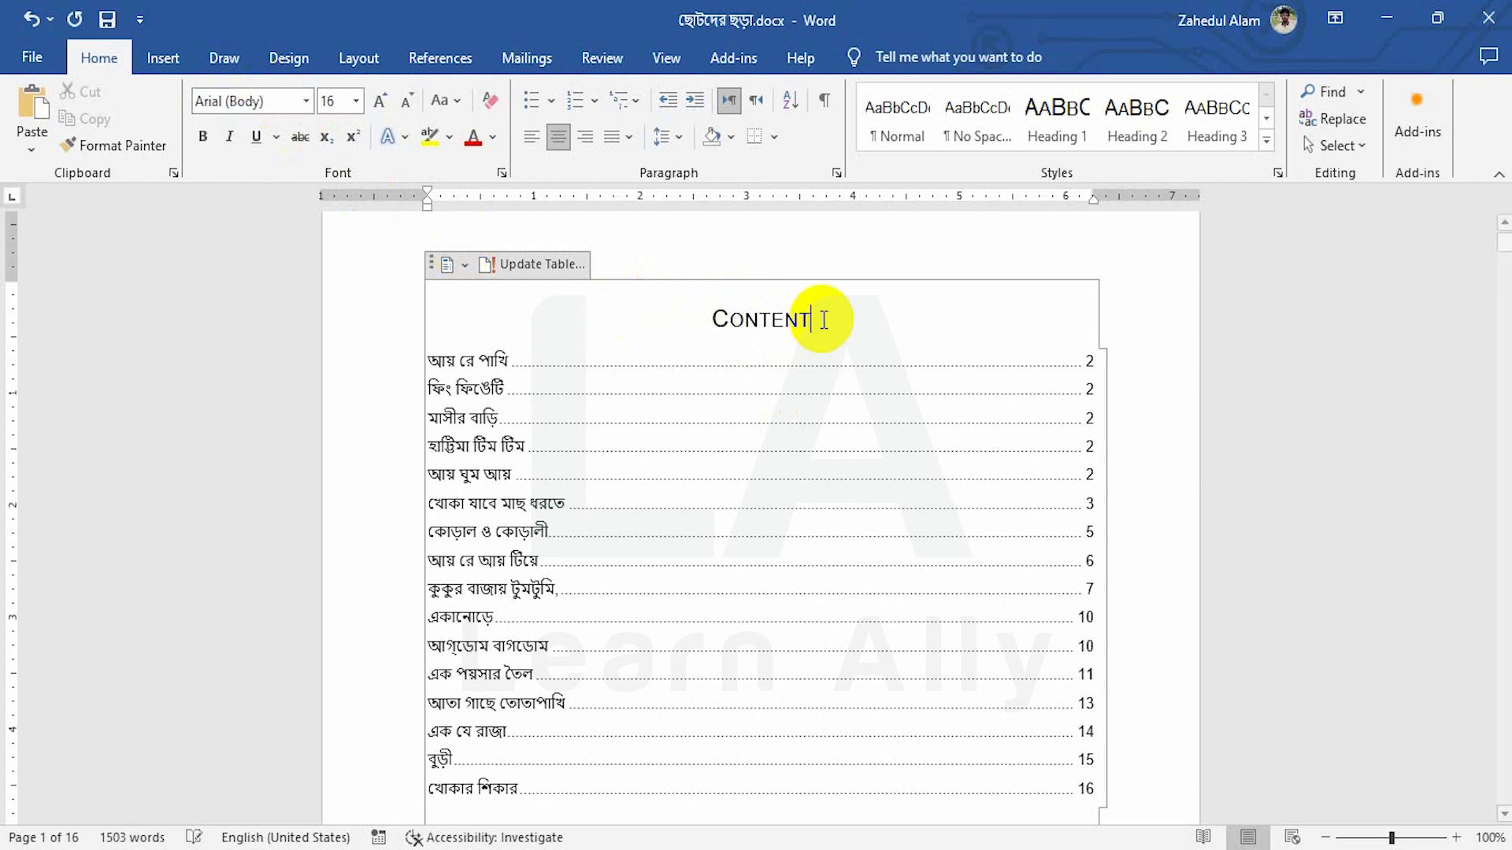
{"action": "key", "text": "BackSpace"}
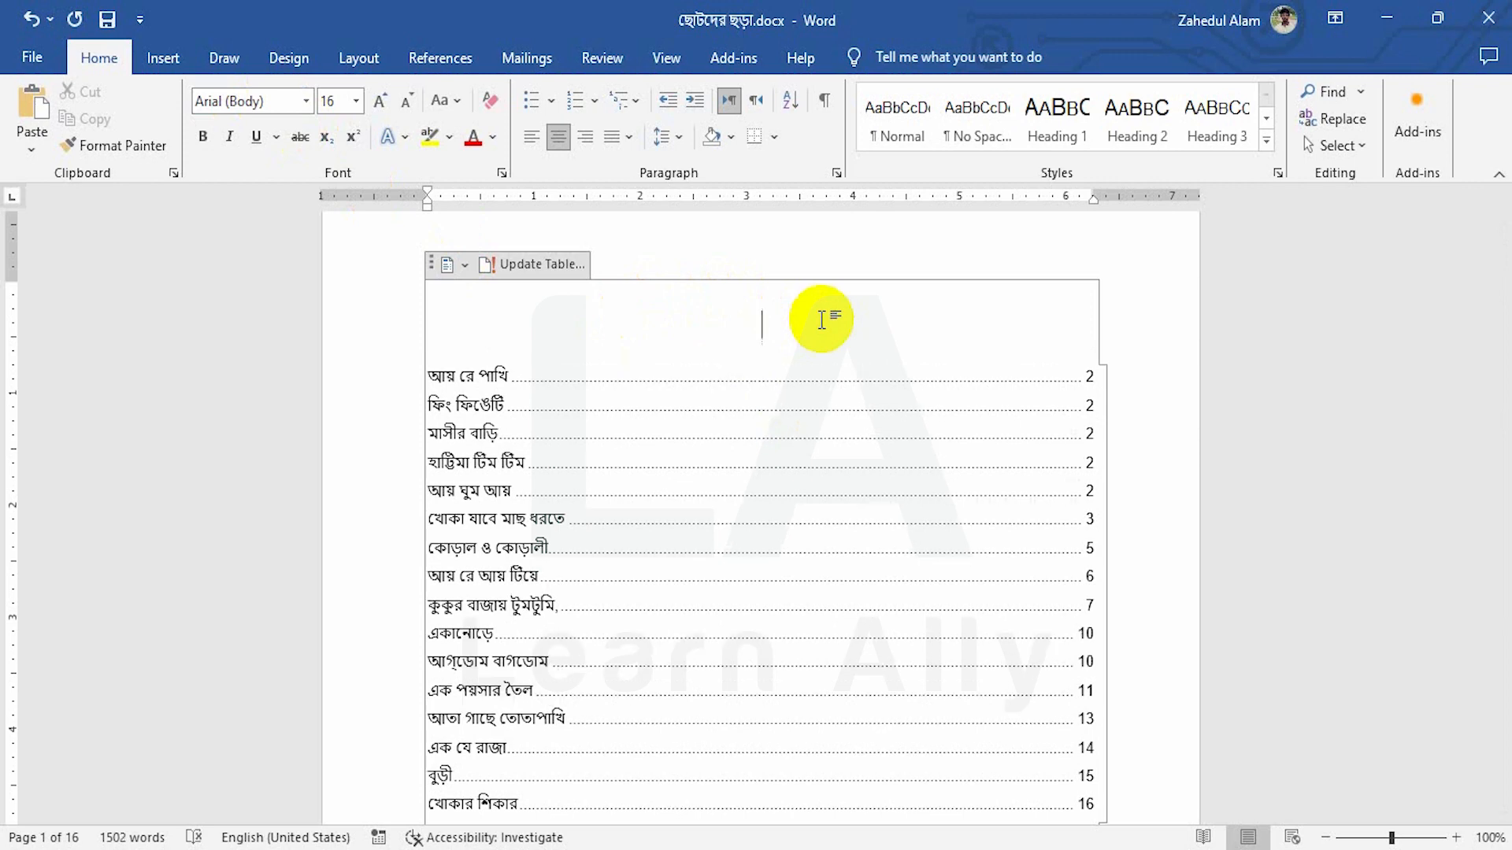
{"action": "type", "text": "সূচিজ"}
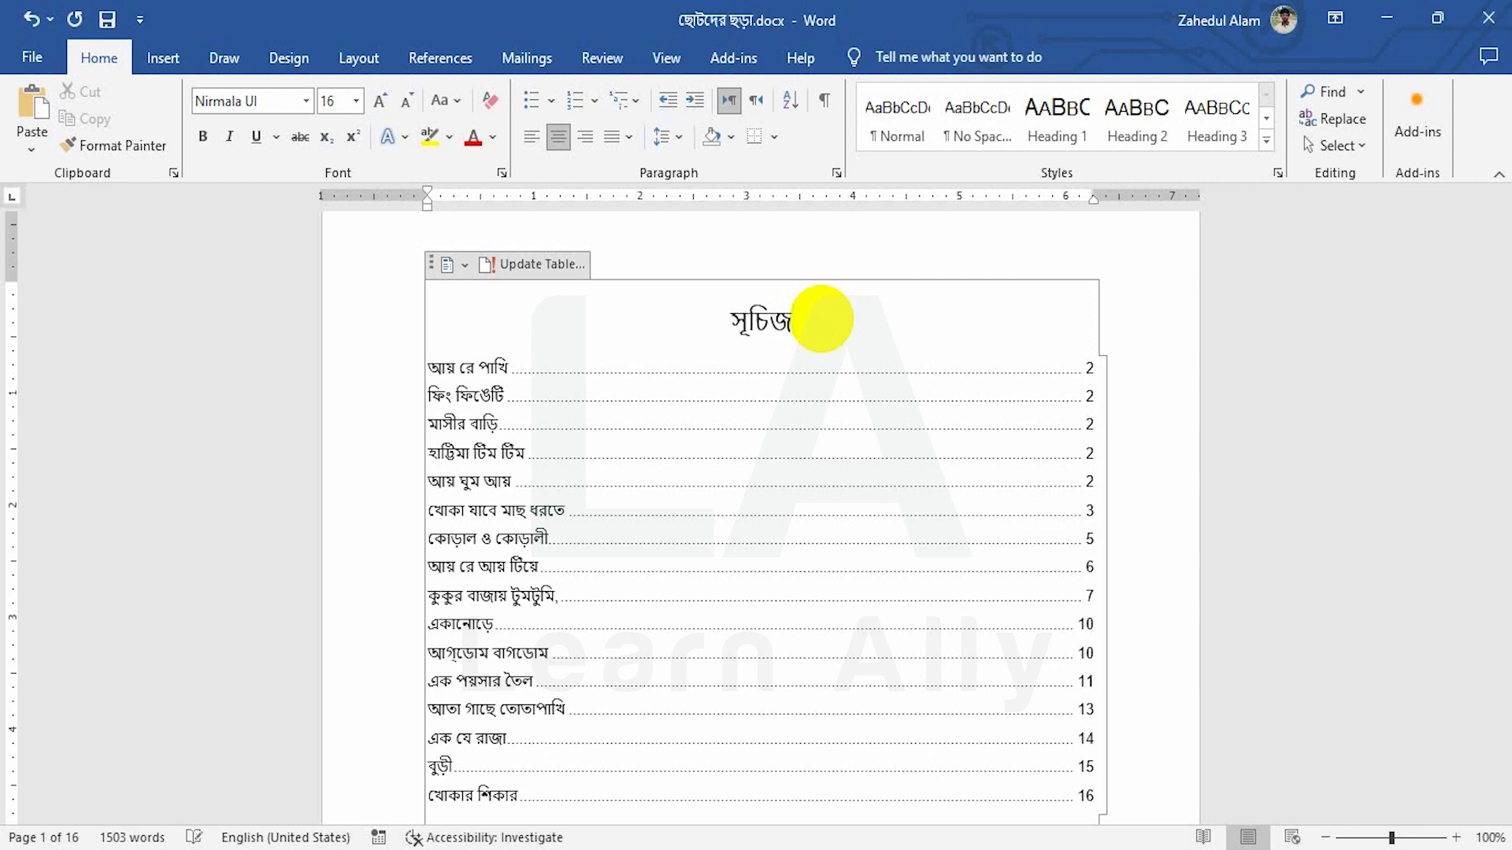
{"action": "key", "text": "BackSpace"}
{"action": "type", "text": "পত্র"}
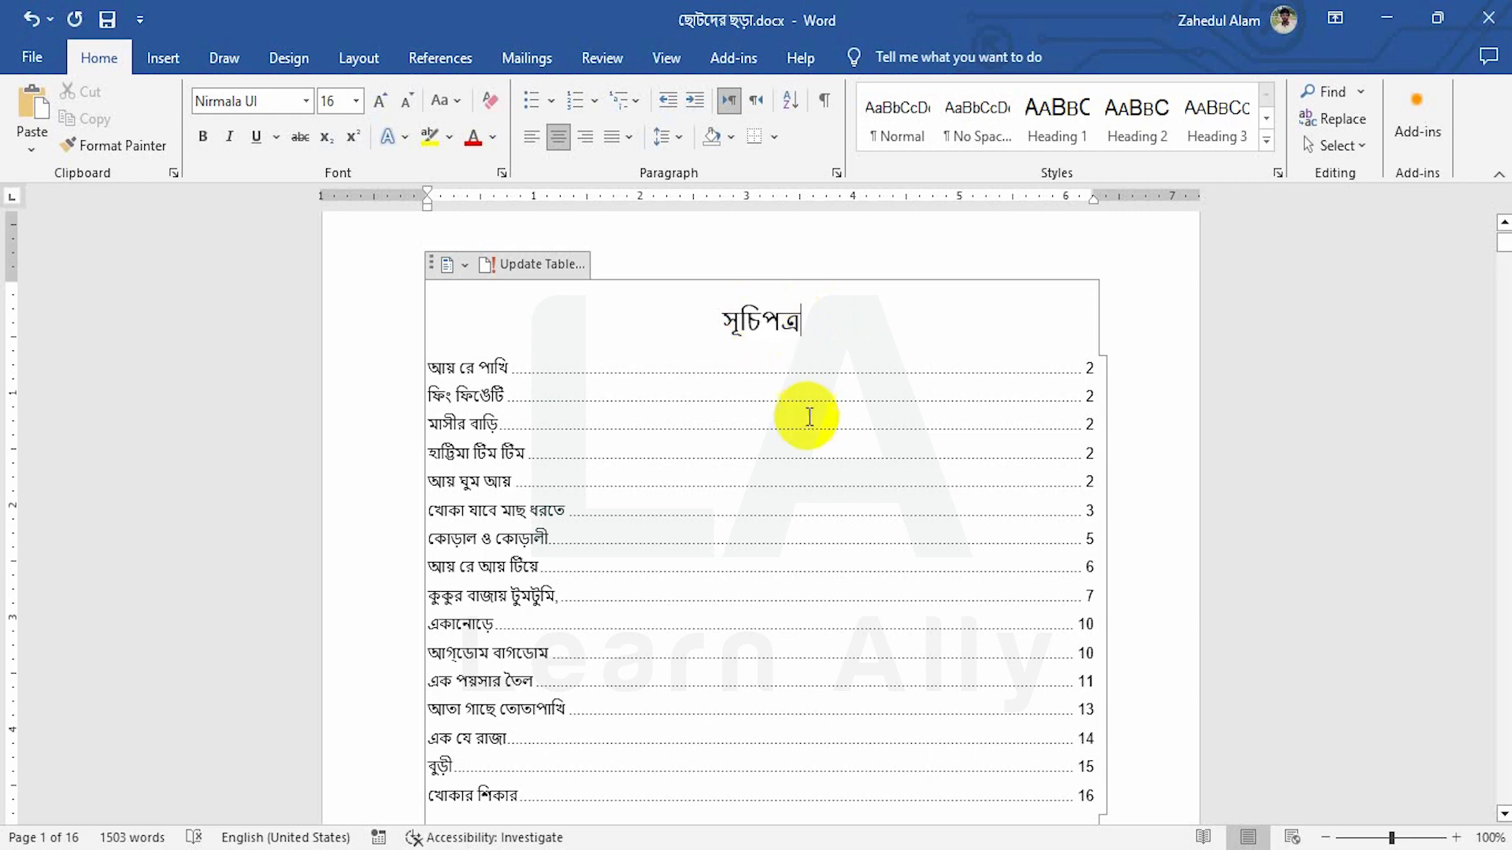
{"action": "scroll", "coordinate": [811, 413], "scroll_direction": "down", "scroll_amount": 3}
{"action": "scroll", "coordinate": [812, 414], "scroll_direction": "down", "scroll_amount": 3}
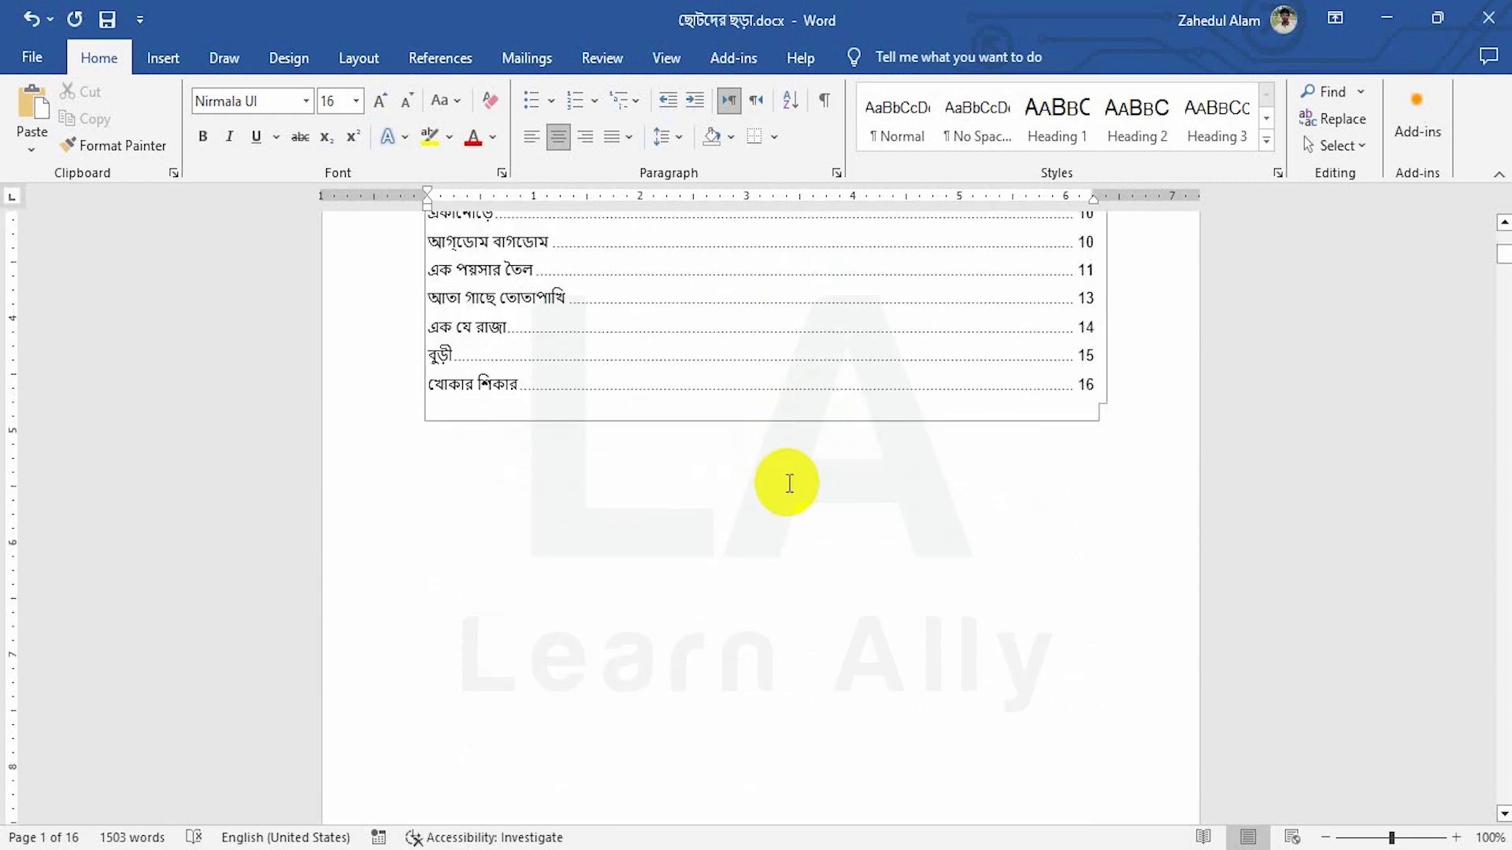
{"action": "left_click", "coordinate": [784, 487]}
{"action": "scroll", "coordinate": [786, 490], "scroll_direction": "up", "scroll_amount": 3}
{"action": "key", "text": "ctrl+Home"}
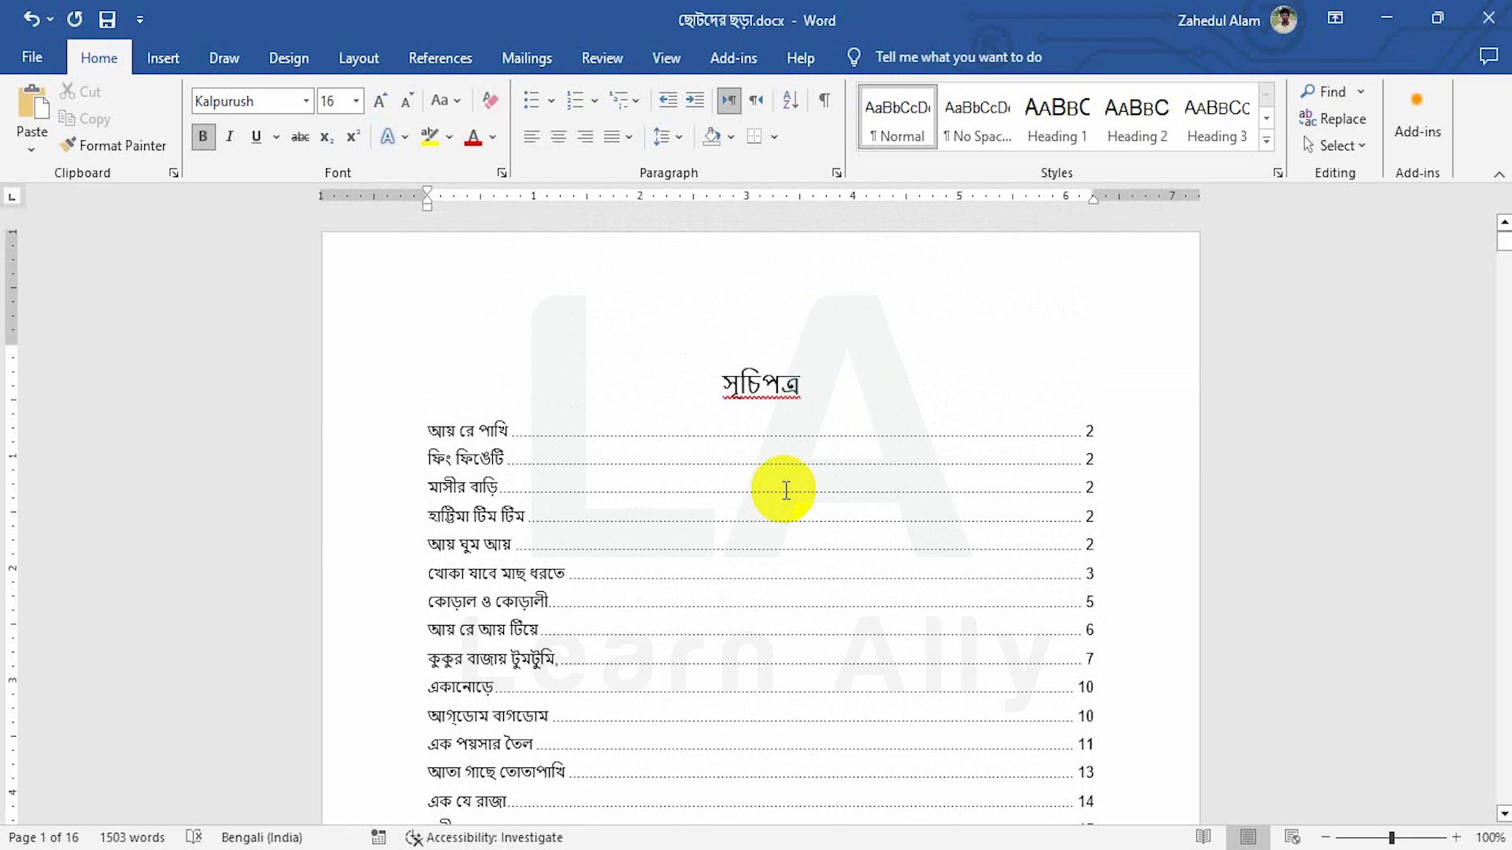
{"action": "left_click", "coordinate": [440, 58]}
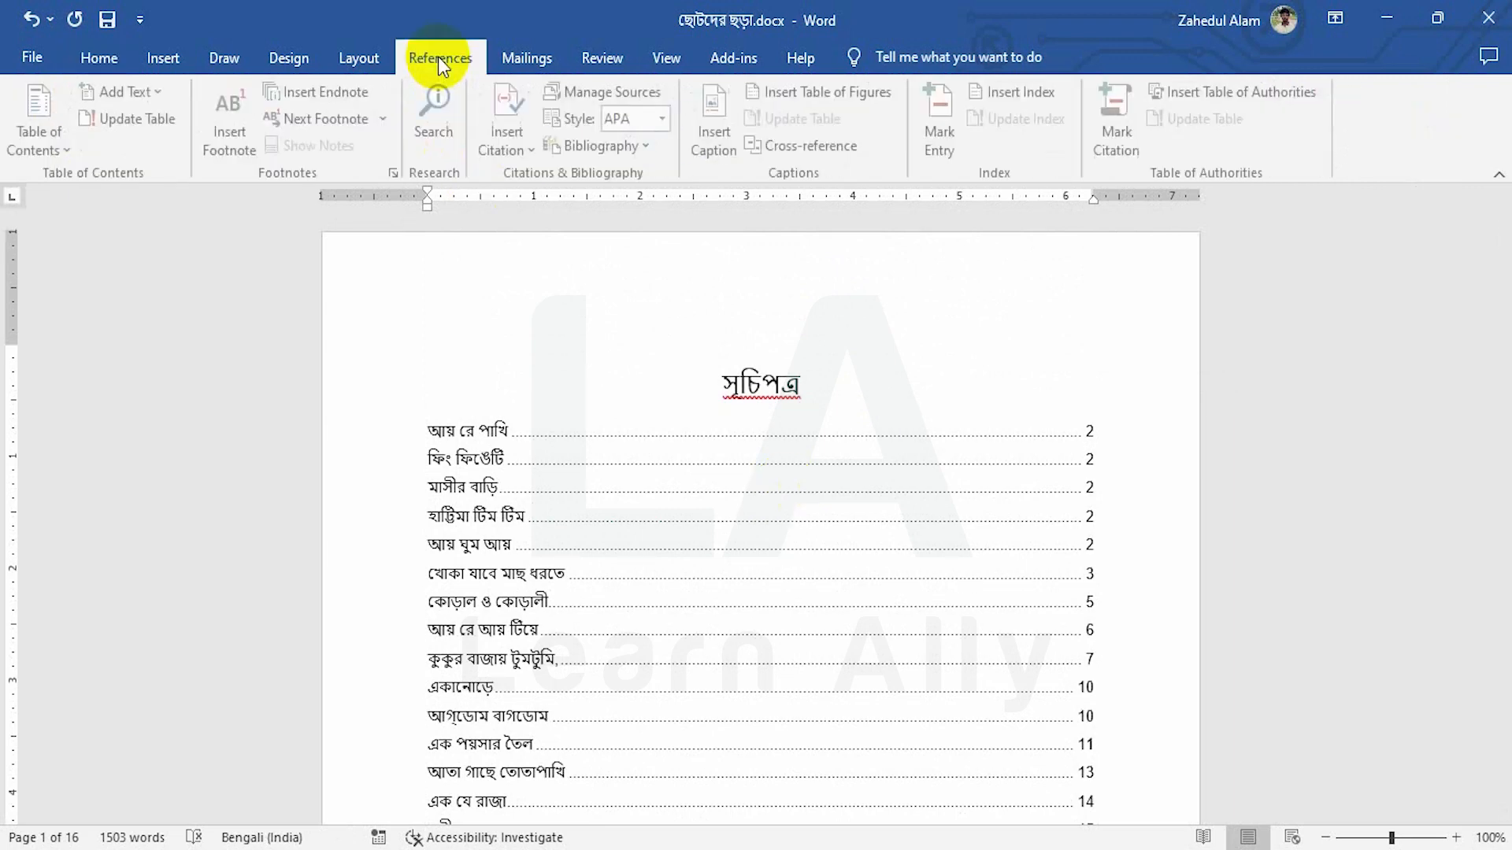